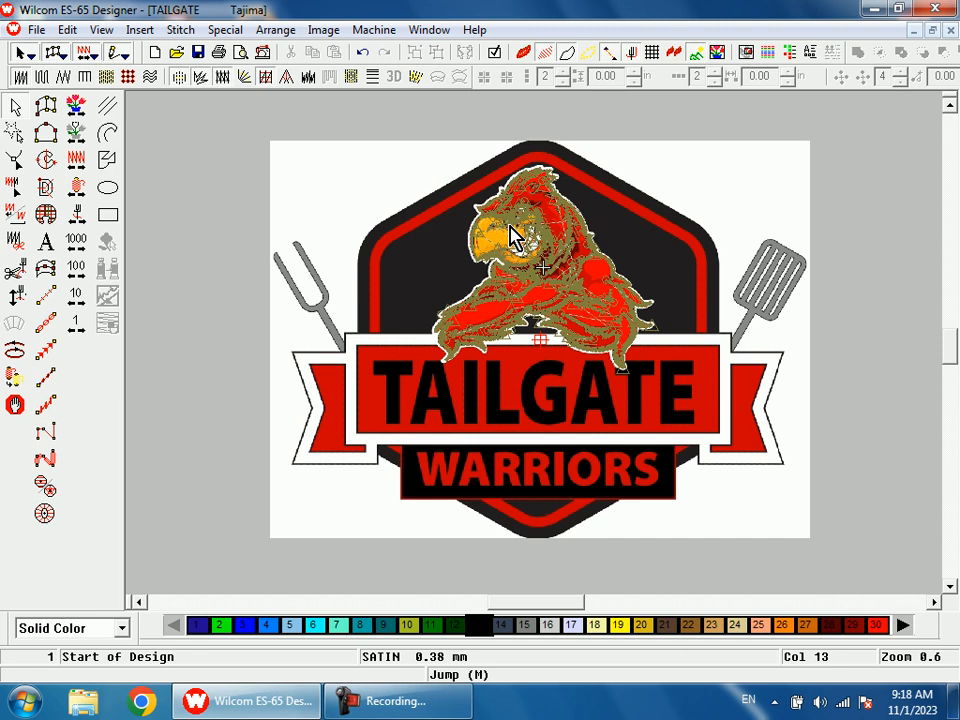
- Start a satin column along the white outline under the lower beak, placing paired edge points from its inner end near the neck
drag(494, 243, 562, 396)
key(shift+z)
key(b)
click(703, 527)
click(740, 358)
click(540, 448)
click(609, 283)
click(411, 323)
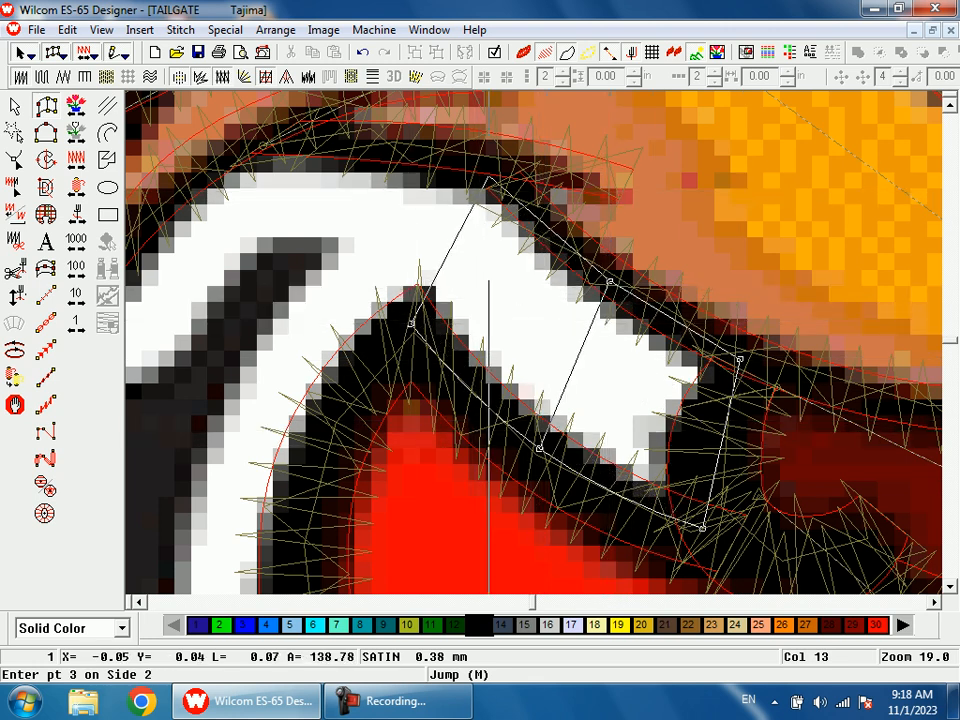
click(493, 164)
click(374, 263)
click(390, 145)
right_click(302, 236)
click(268, 140)
- Extend the satin column around the first small white point beneath the lower beak with paired edge points
key(shift+z)
key(shift+z)
key(b)
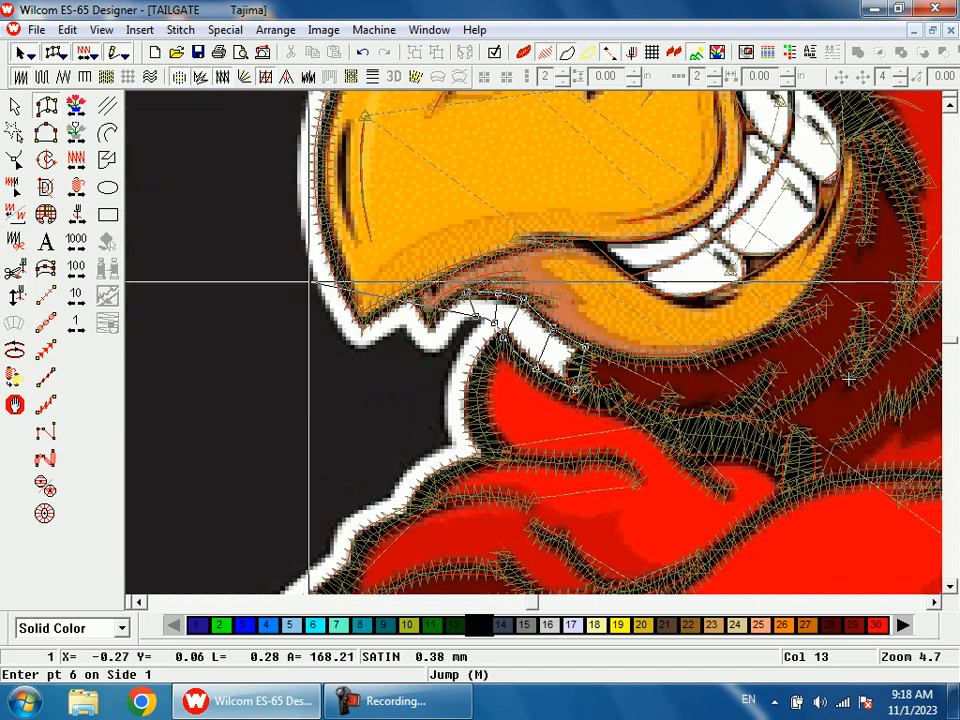
drag(428, 336, 490, 425)
click(541, 258)
click(489, 204)
click(493, 326)
click(457, 234)
click(445, 347)
click(401, 328)
click(441, 246)
click(440, 231)
- Continue the column across the notch and around the white outline at the tip of the upper beak
click(363, 270)
click(390, 157)
click(266, 322)
click(248, 244)
click(221, 338)
click(234, 252)
click(177, 314)
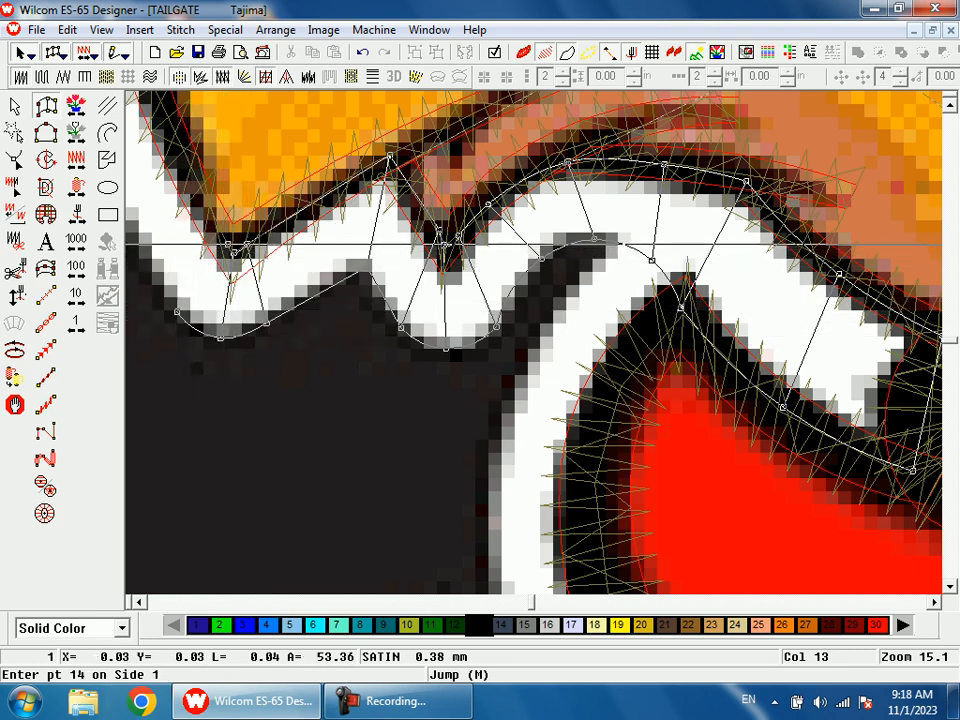
click(229, 255)
- Extend the column up the white outline on the beak's front edge to the notch below the brow feather
key(shift+z)
key(shift+z)
drag(380, 212, 662, 385)
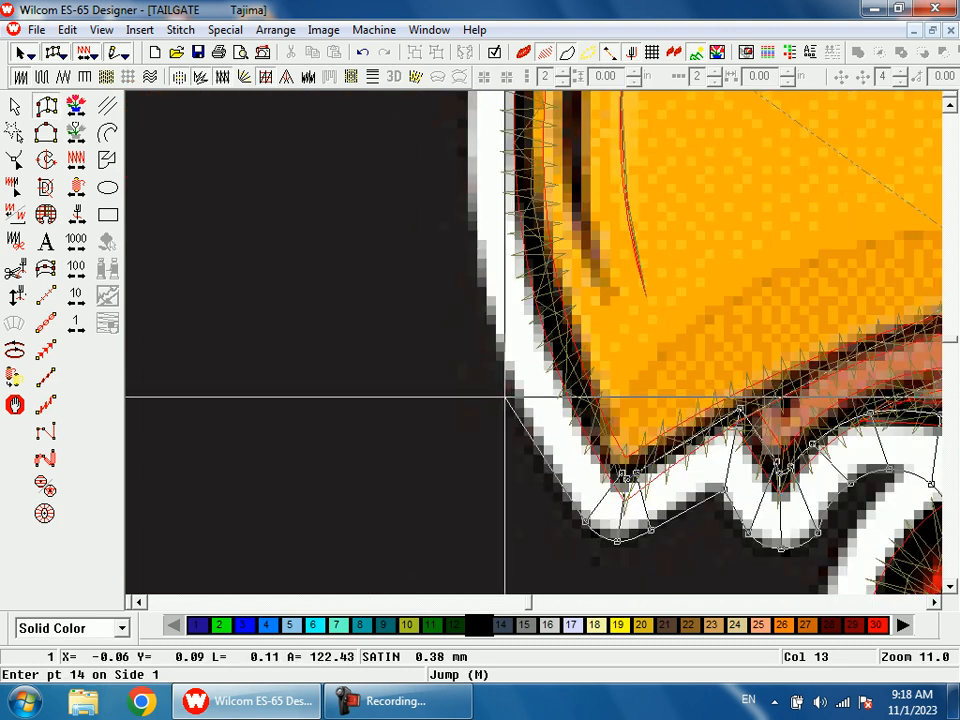
click(513, 398)
click(574, 384)
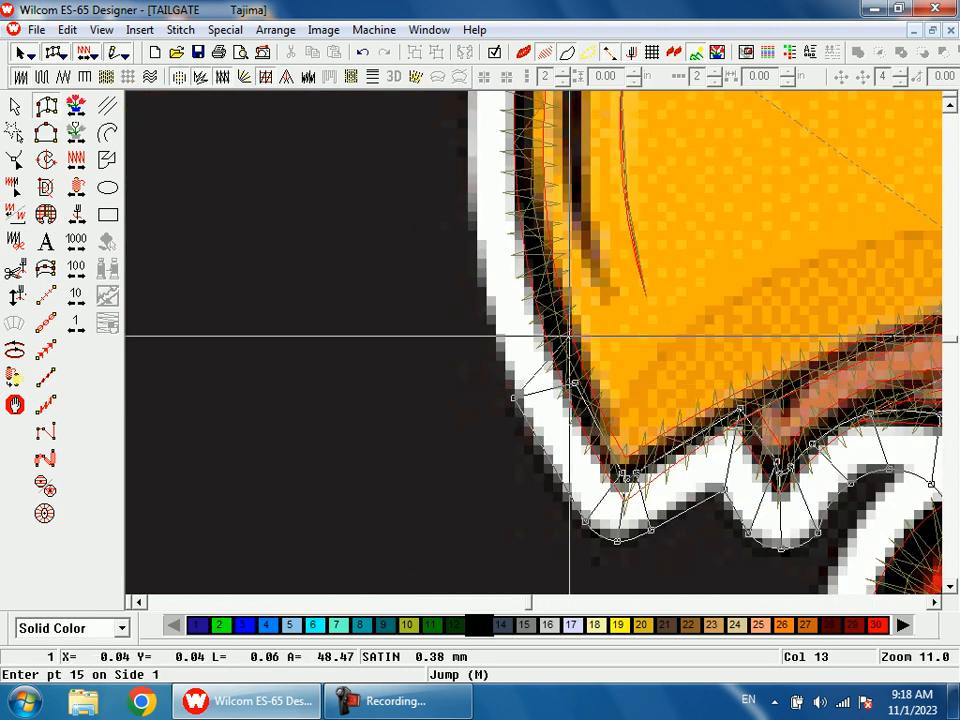
click(467, 130)
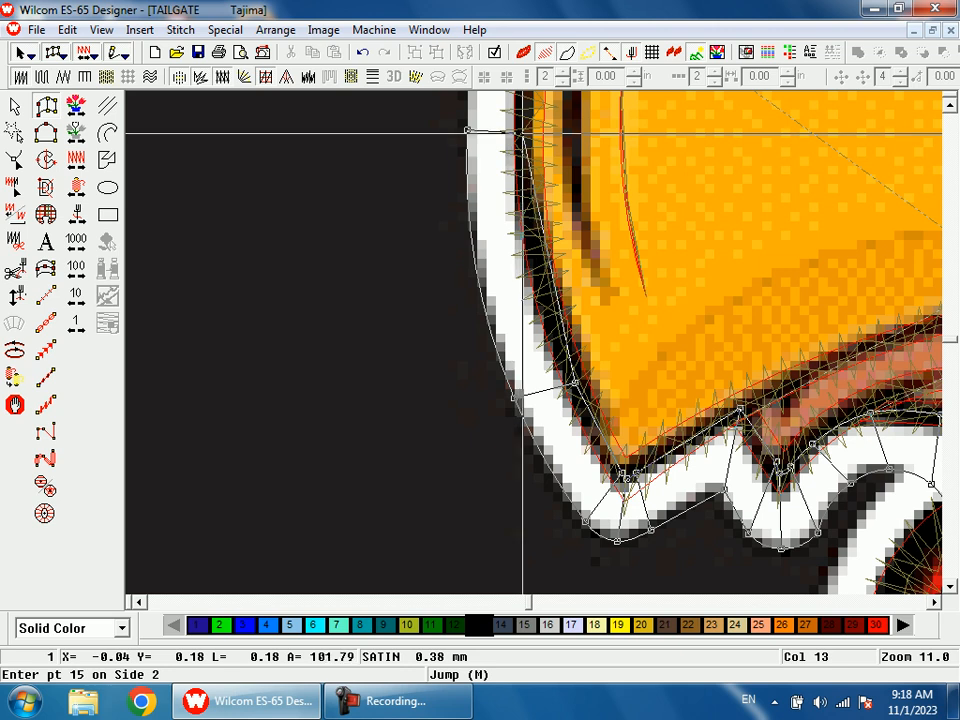
key(0)
key(b)
drag(462, 256, 658, 378)
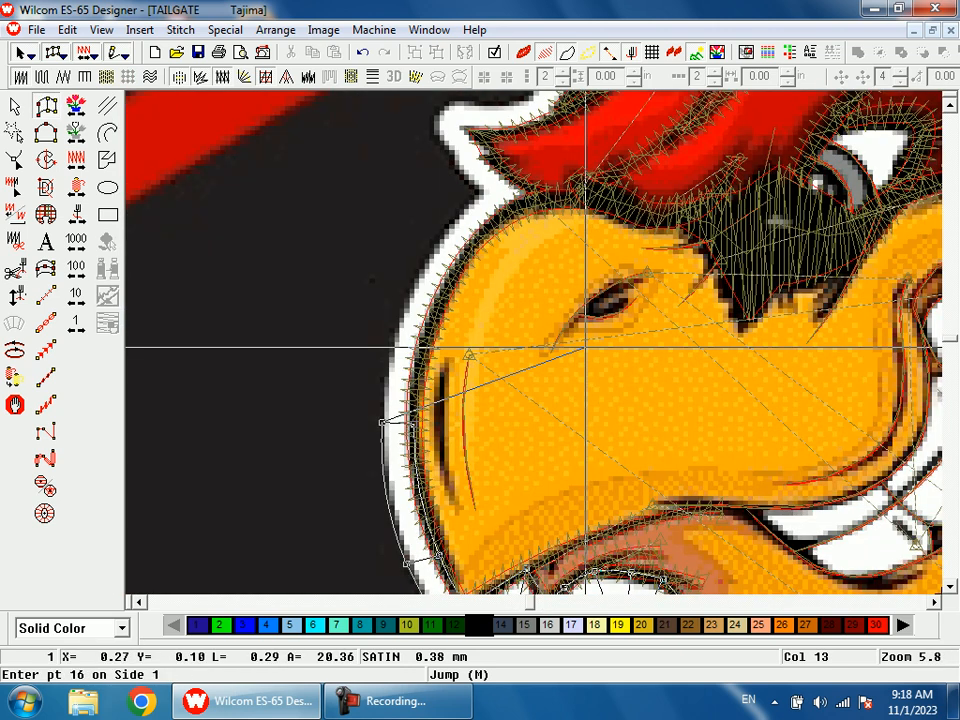
click(414, 282)
click(443, 296)
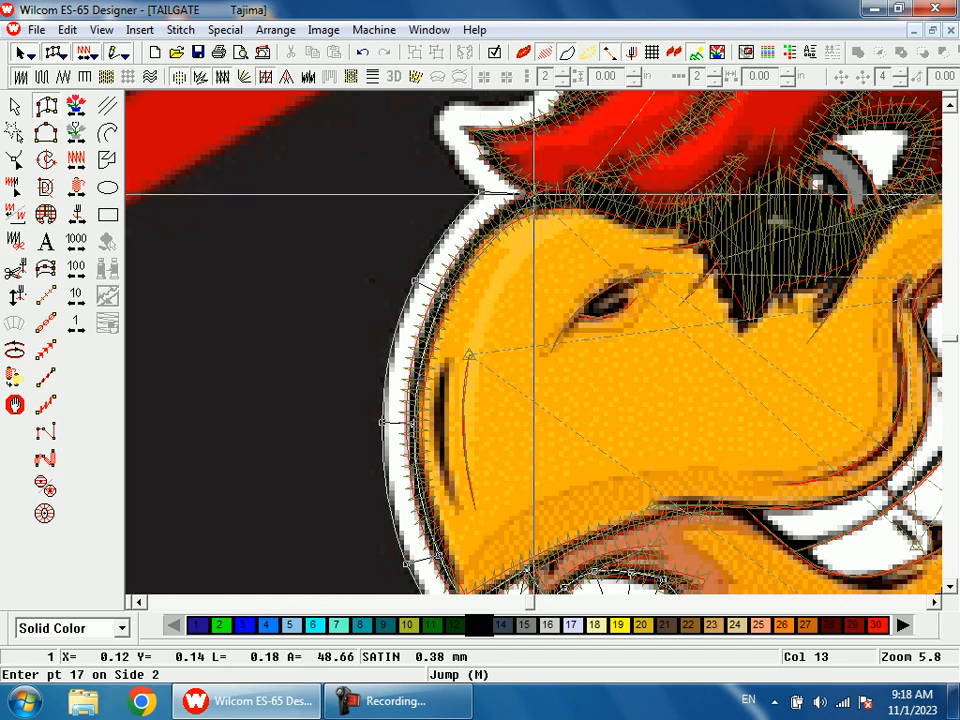
- Turn the column through the notch above the beak and around the pointed tip of the brow feather
key(z)
key(b)
drag(426, 235, 582, 335)
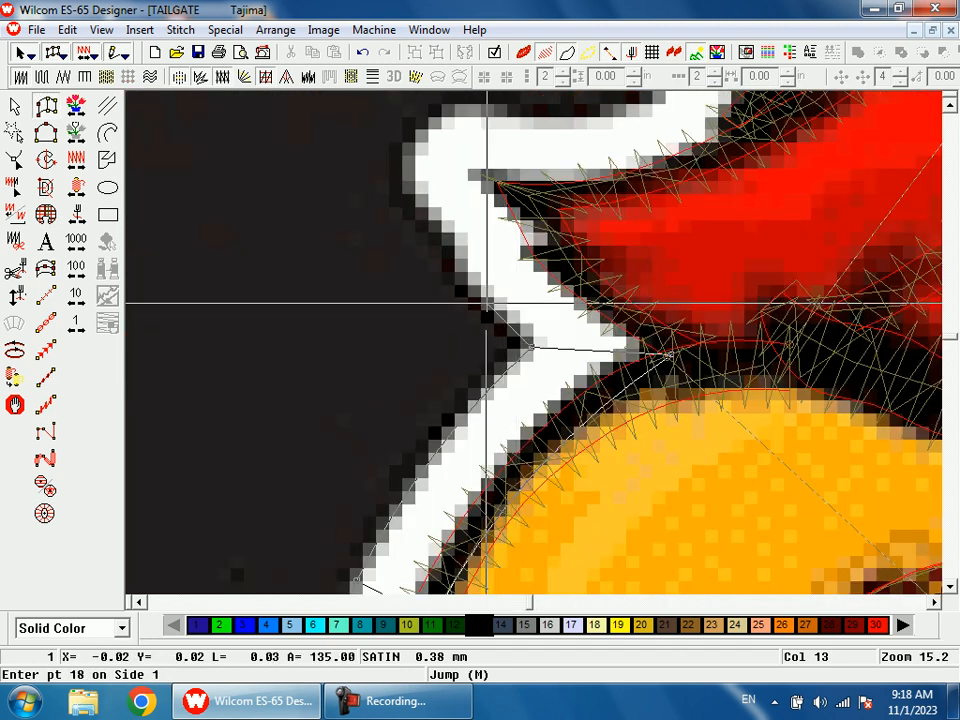
click(464, 280)
click(555, 255)
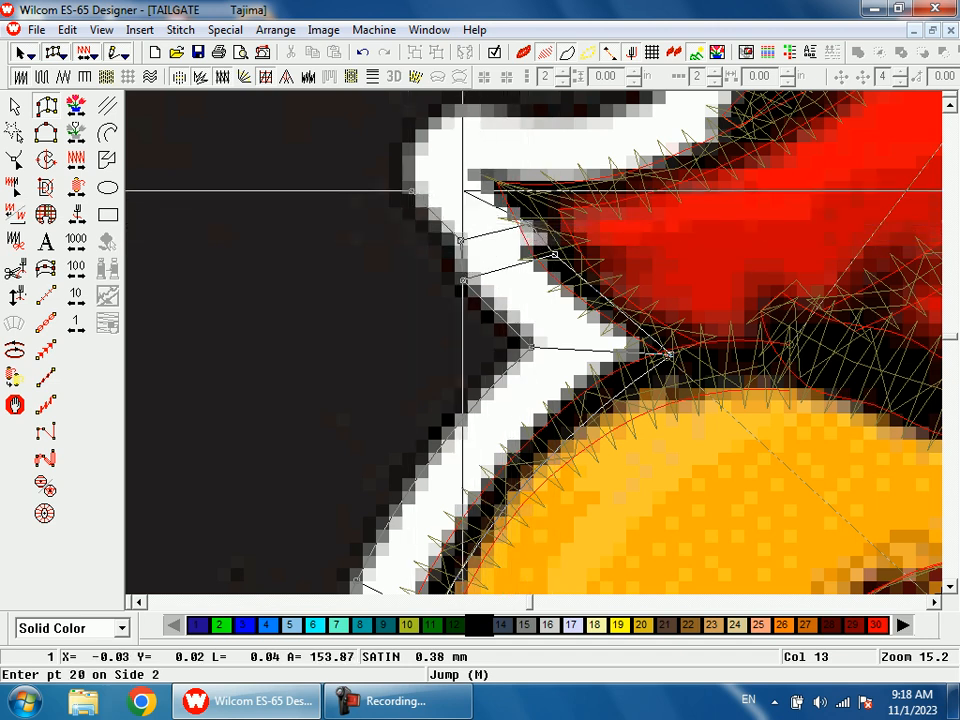
click(411, 192)
click(419, 132)
click(517, 188)
click(500, 226)
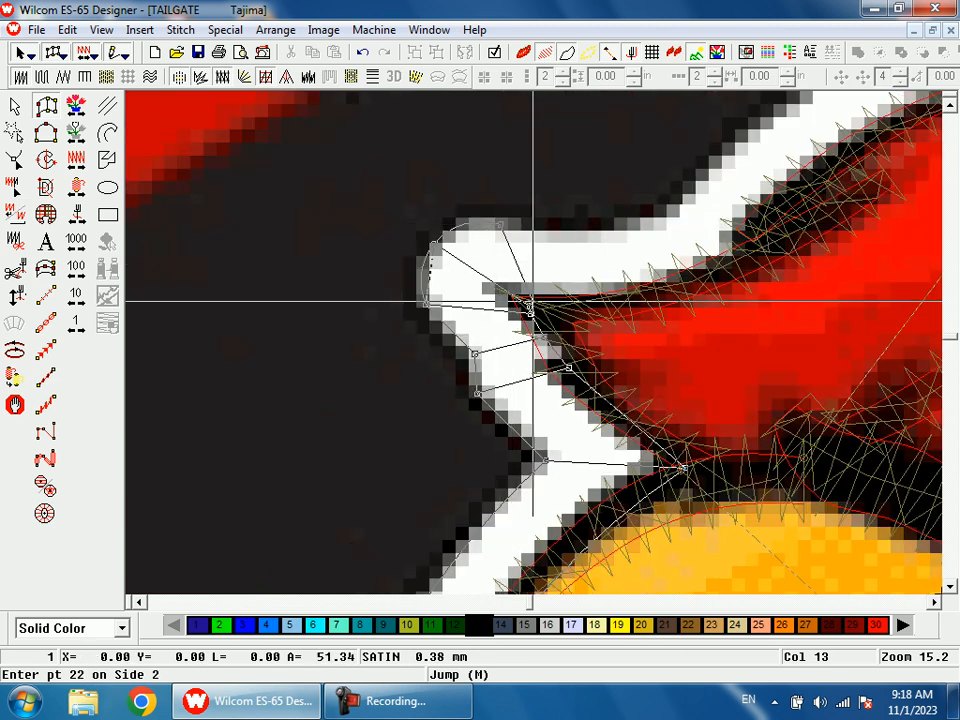
click(536, 304)
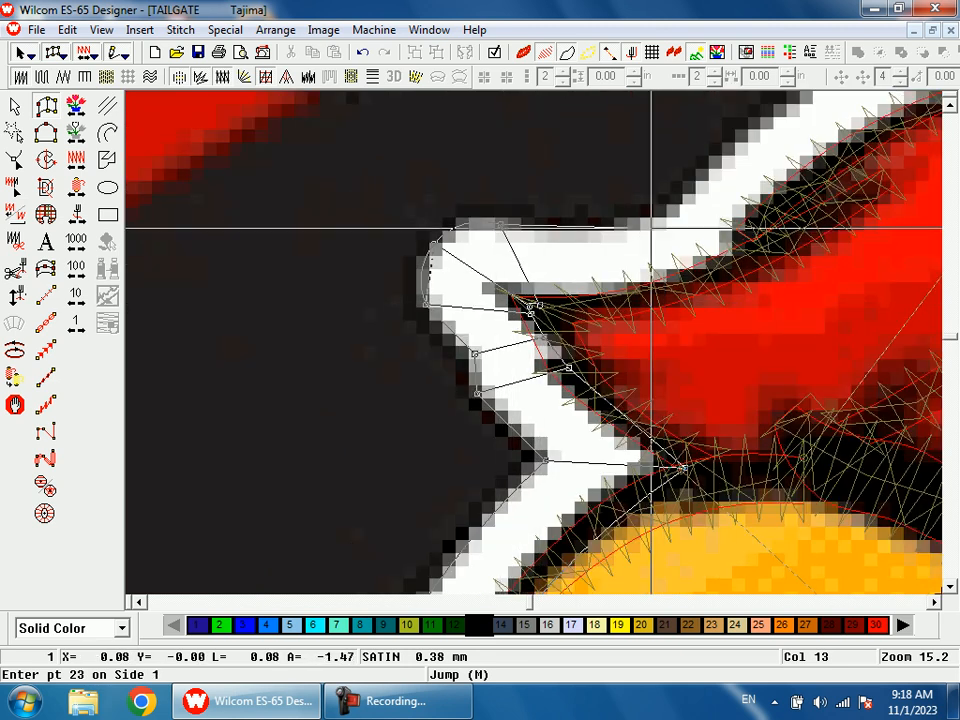
- Add paired points to the column along the start of the brow feather's upper edge
click(641, 230)
click(653, 289)
click(660, 221)
click(694, 273)
click(735, 201)
click(735, 253)
- Extend the column along the brow feather's upper outline to the base of the small upright tuft and generate its stitches
key(shift+z)
key(shift+z)
key(z)
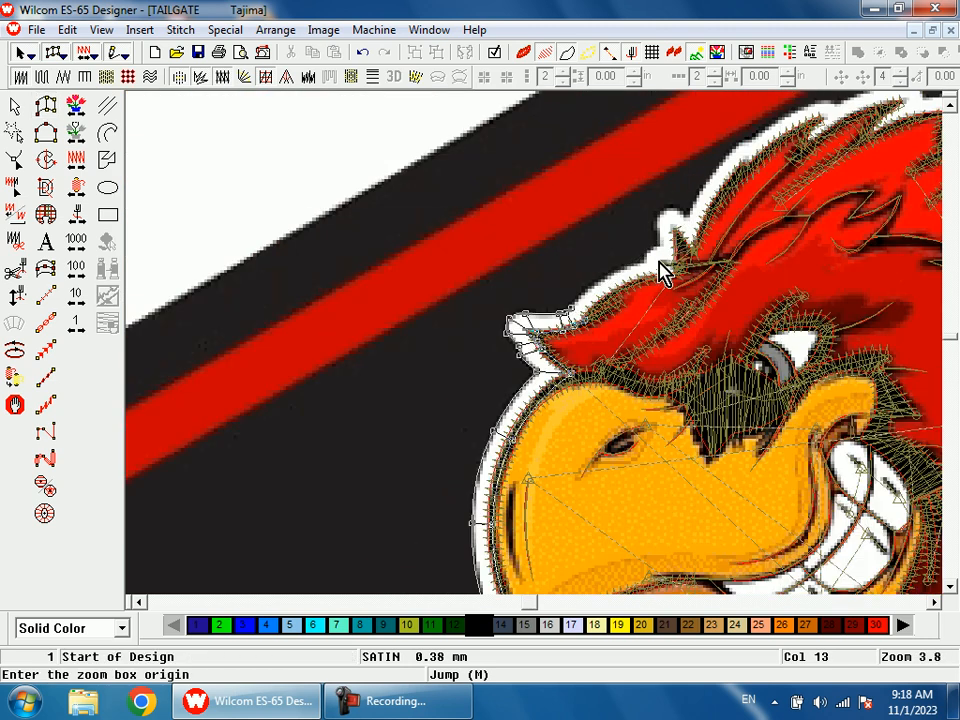
drag(480, 230, 620, 315)
click(455, 428)
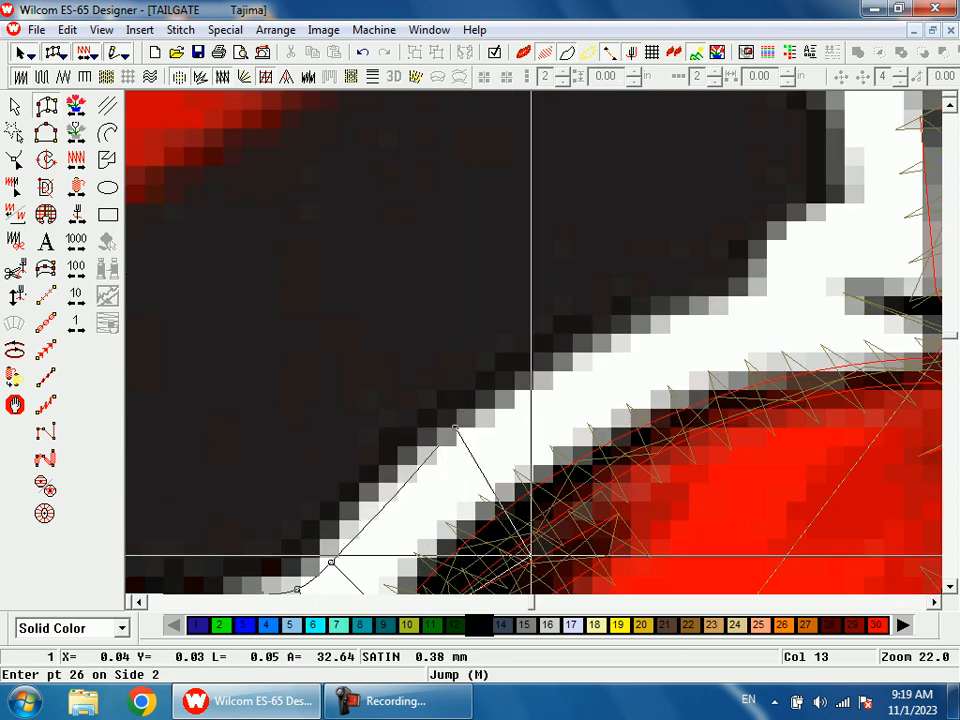
click(505, 546)
click(640, 324)
click(677, 414)
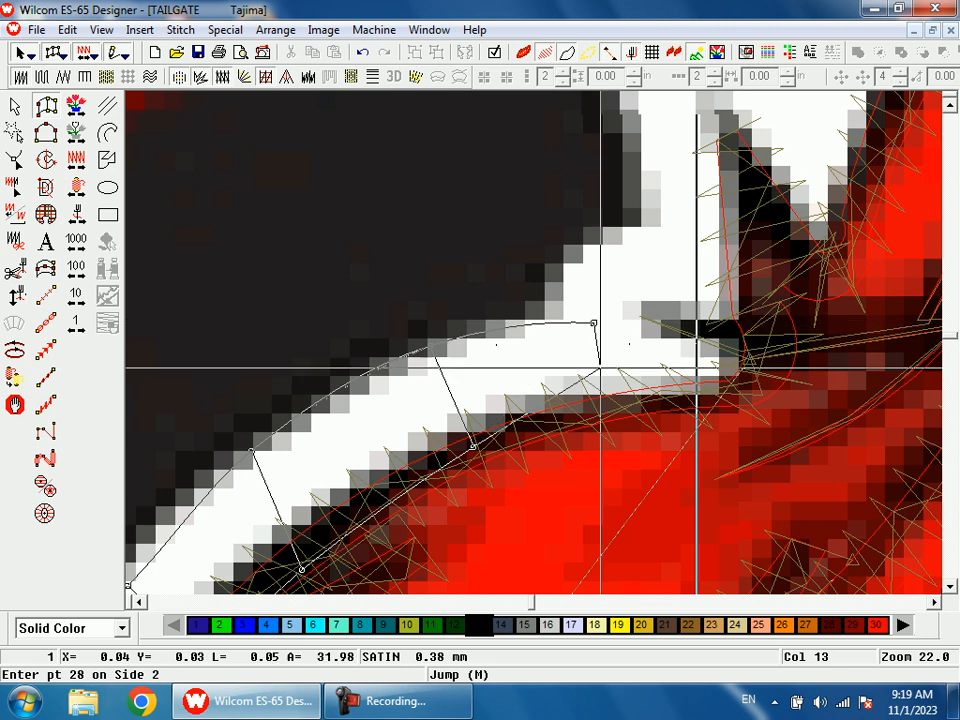
click(603, 404)
click(757, 323)
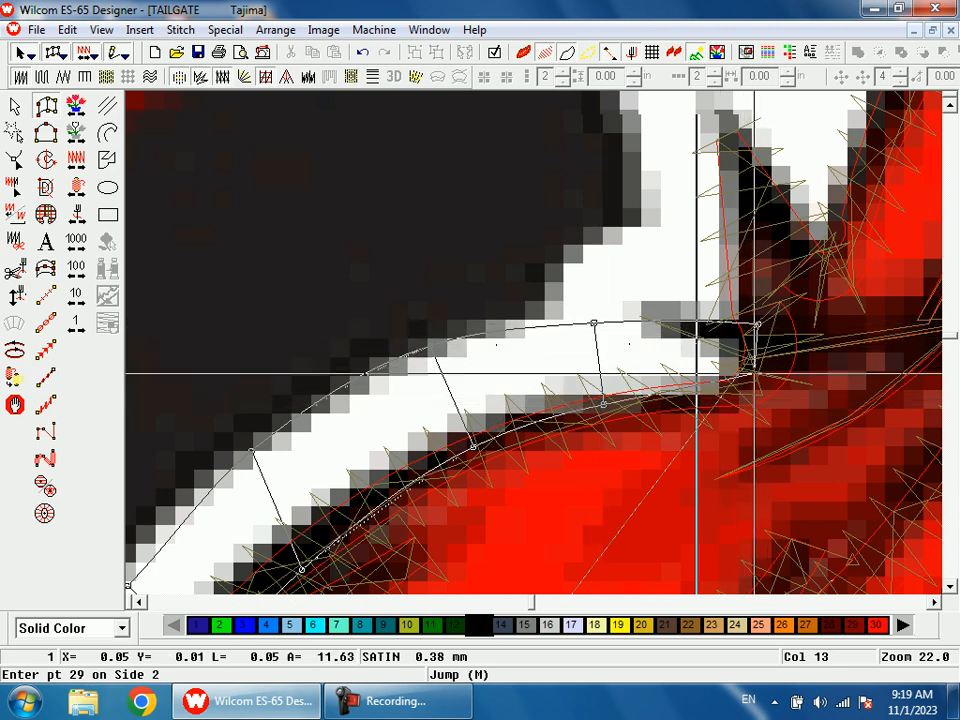
click(754, 386)
key(Return)
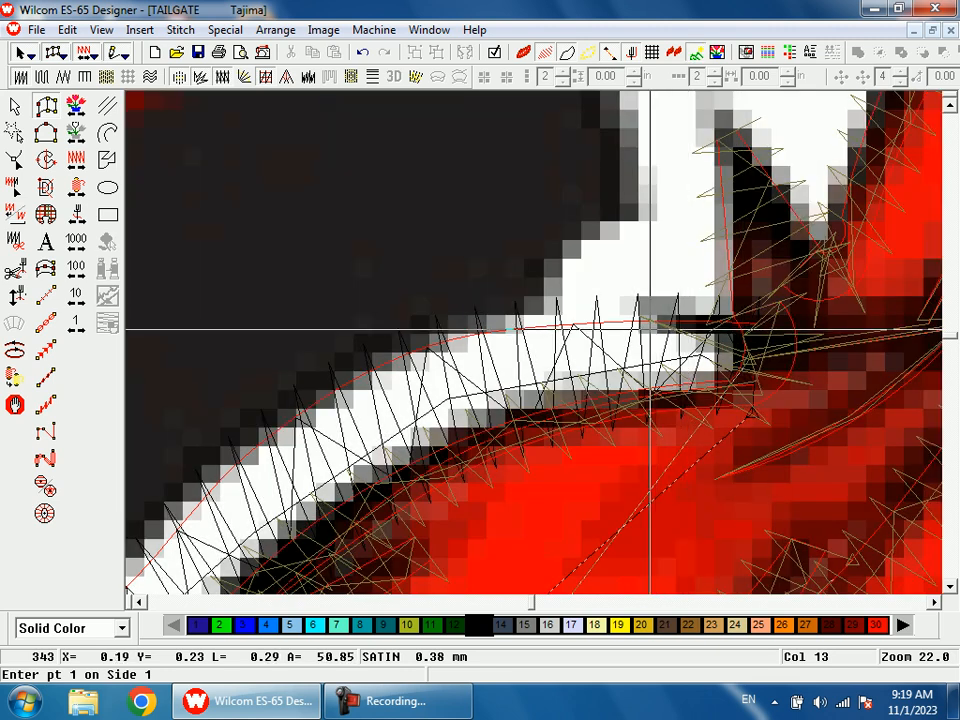
- Start a second satin column at the base of the small upright tuft, fanning the paired points around the stepped white outline
click(648, 313)
click(565, 262)
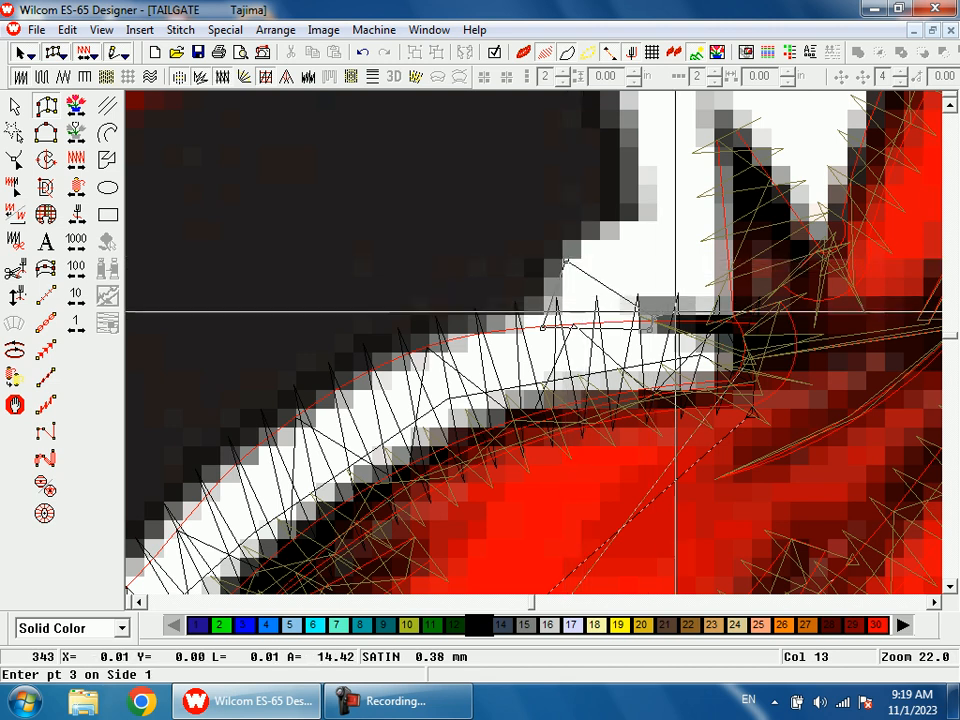
click(679, 320)
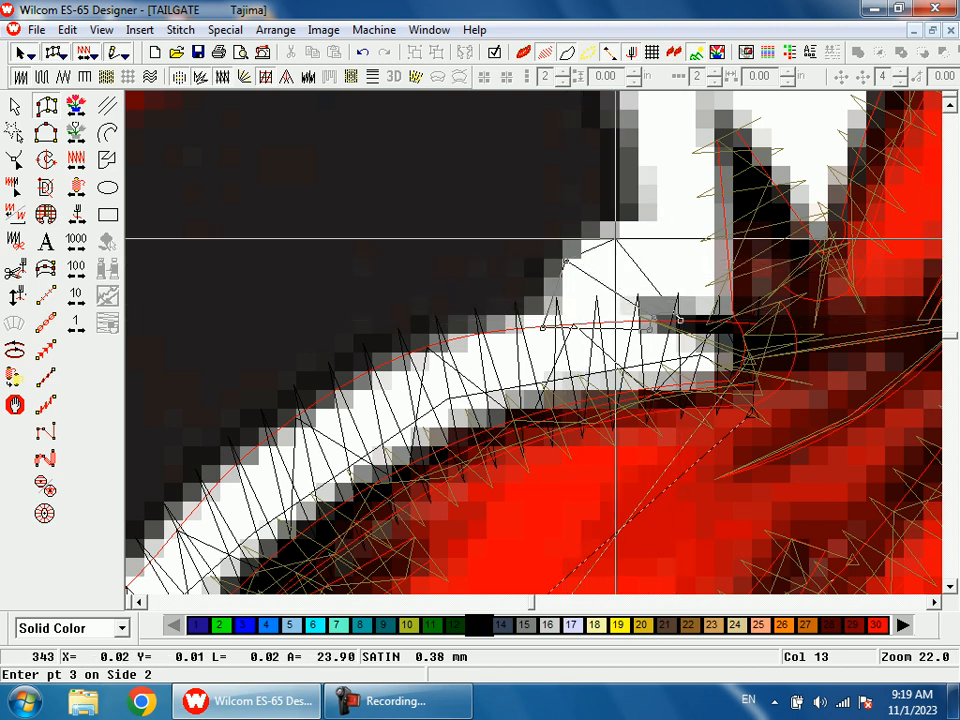
click(605, 234)
click(750, 320)
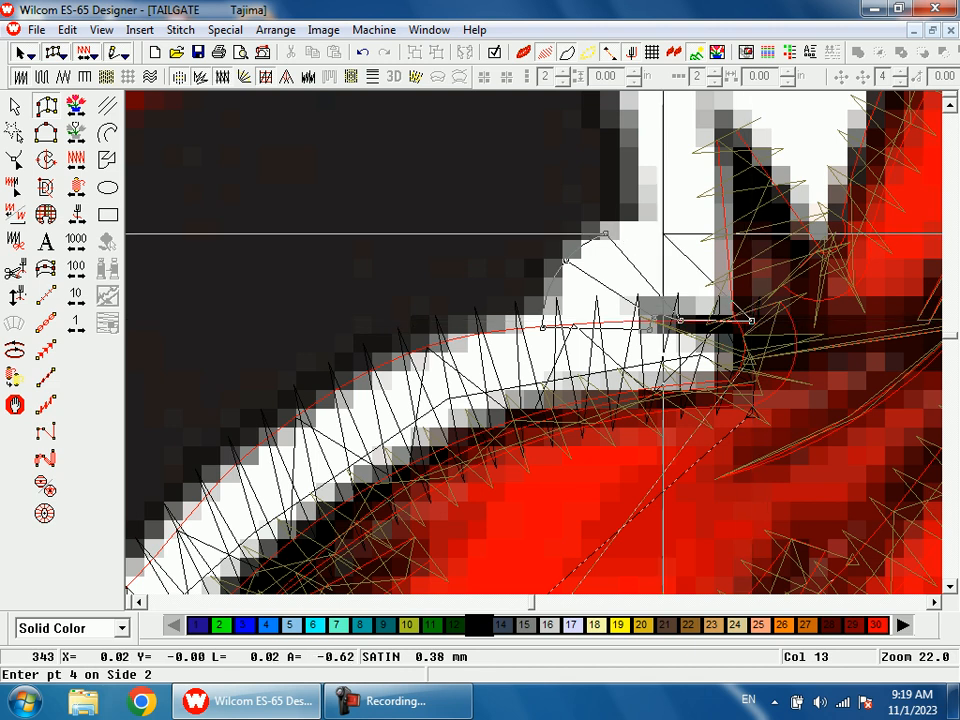
click(637, 229)
- Extend the second column up the tuft's side and around its rounded white tip, pivoting the inner points at the feather point
key(shift+z)
key(shift+z)
key(b)
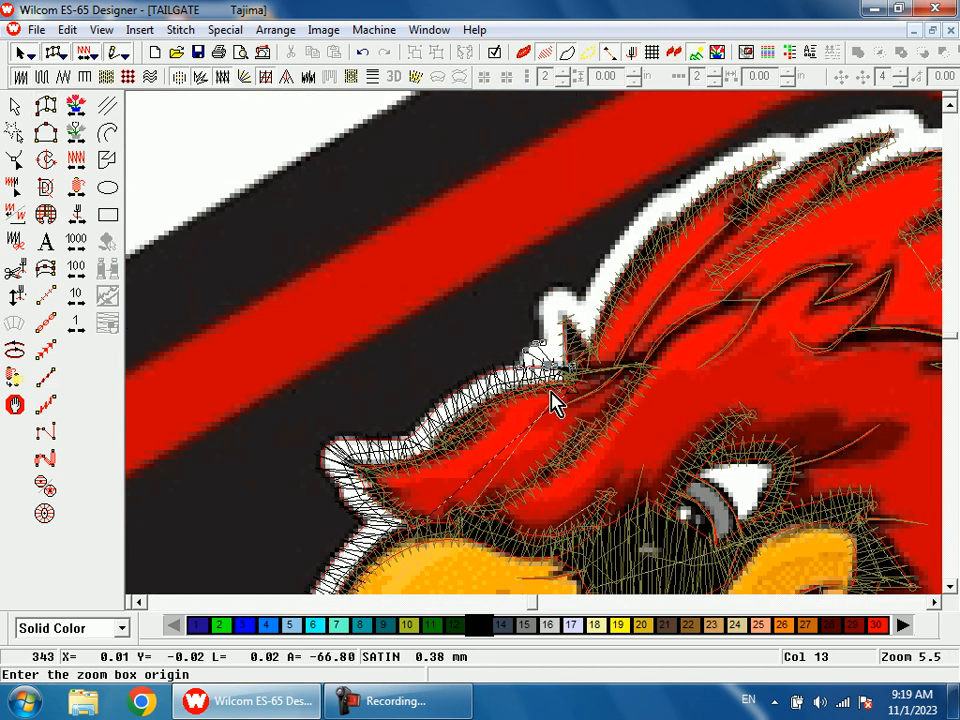
drag(553, 407, 640, 470)
click(520, 348)
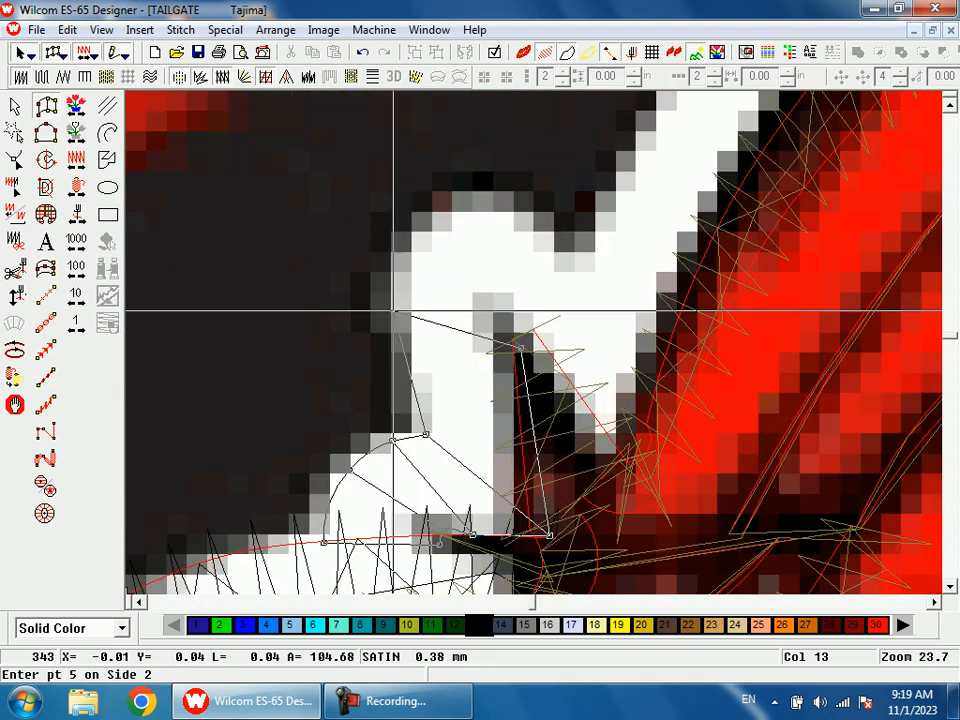
click(395, 297)
click(524, 346)
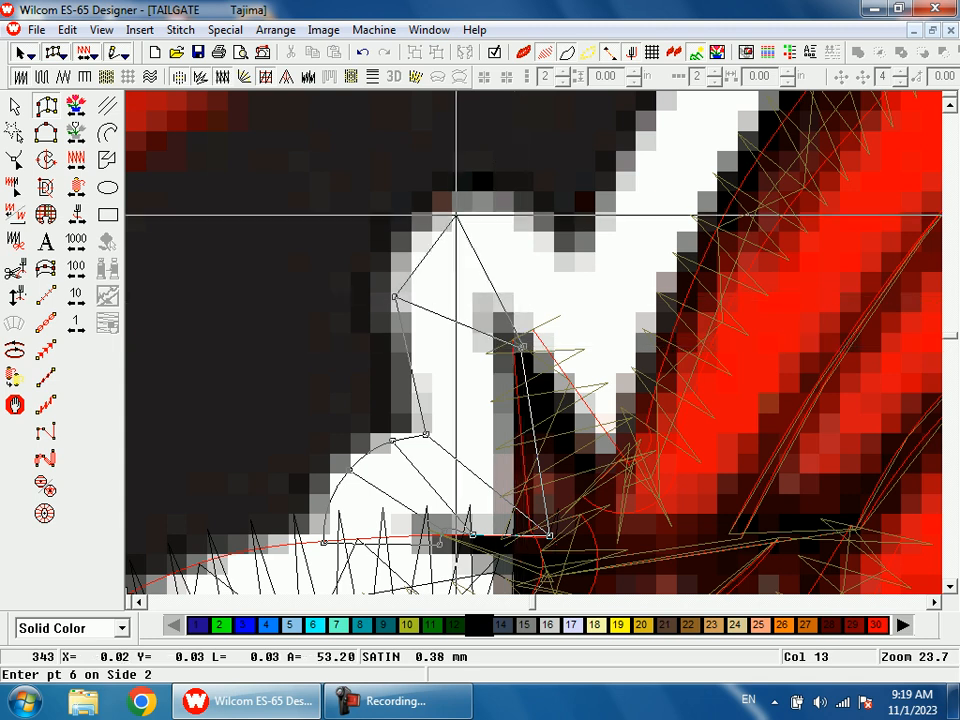
click(448, 208)
click(525, 345)
click(545, 232)
- Continue the column into the notch between the tuft and the head crest, hiding the background artwork briefly to place the inner point
key(d)
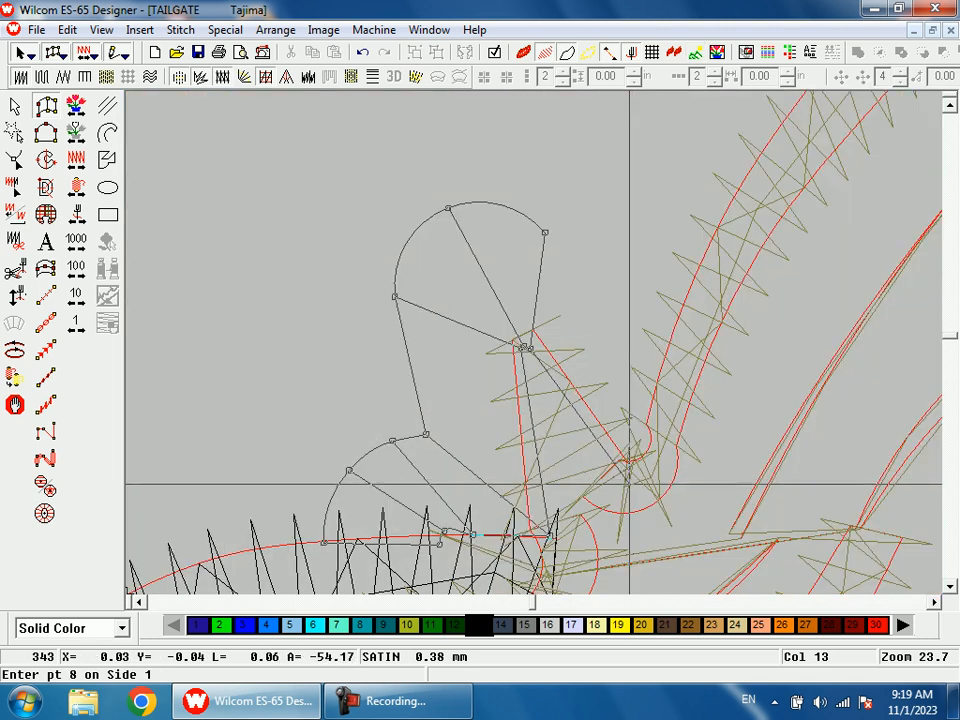
click(630, 481)
key(d)
click(587, 261)
- Extend the column with paired points up the white outline along the front of the head crest
key(shift+z)
key(shift+z)
key(b)
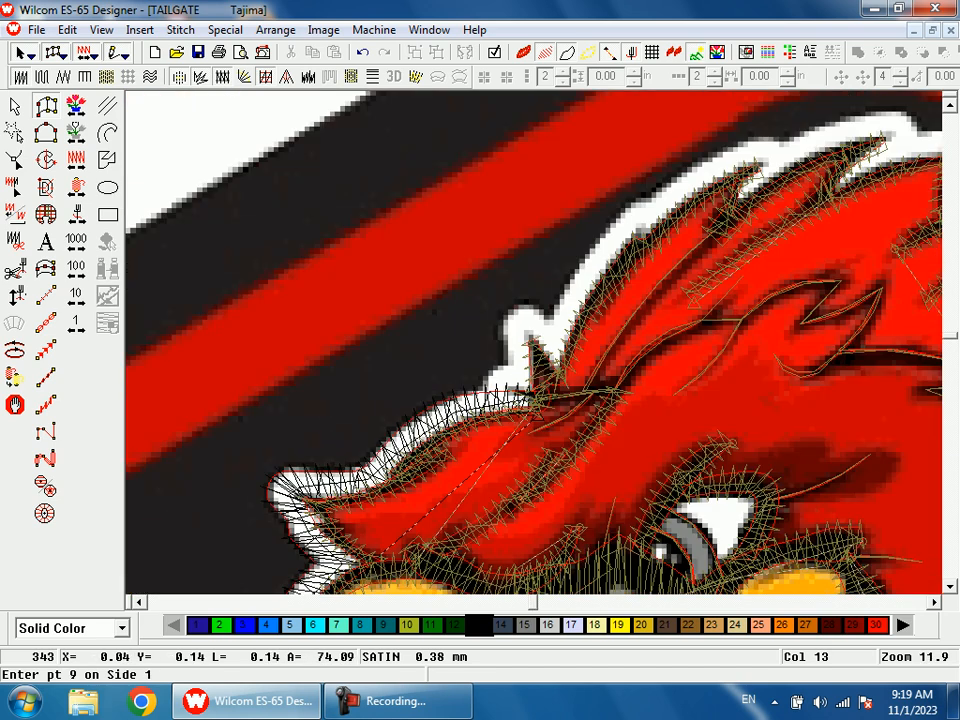
drag(560, 164, 622, 357)
click(565, 424)
click(497, 357)
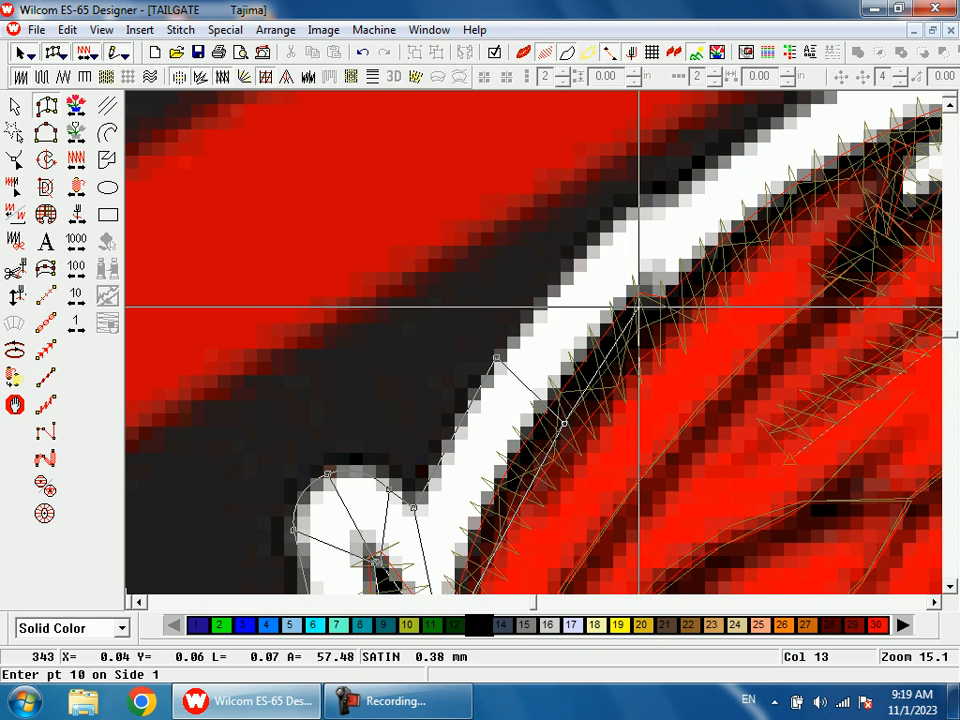
click(637, 306)
click(624, 207)
click(675, 308)
- Extend the column along the crest outline to the tip of the first crest feather and generate its stitches
key(shift+z)
key(shift+z)
key(b)
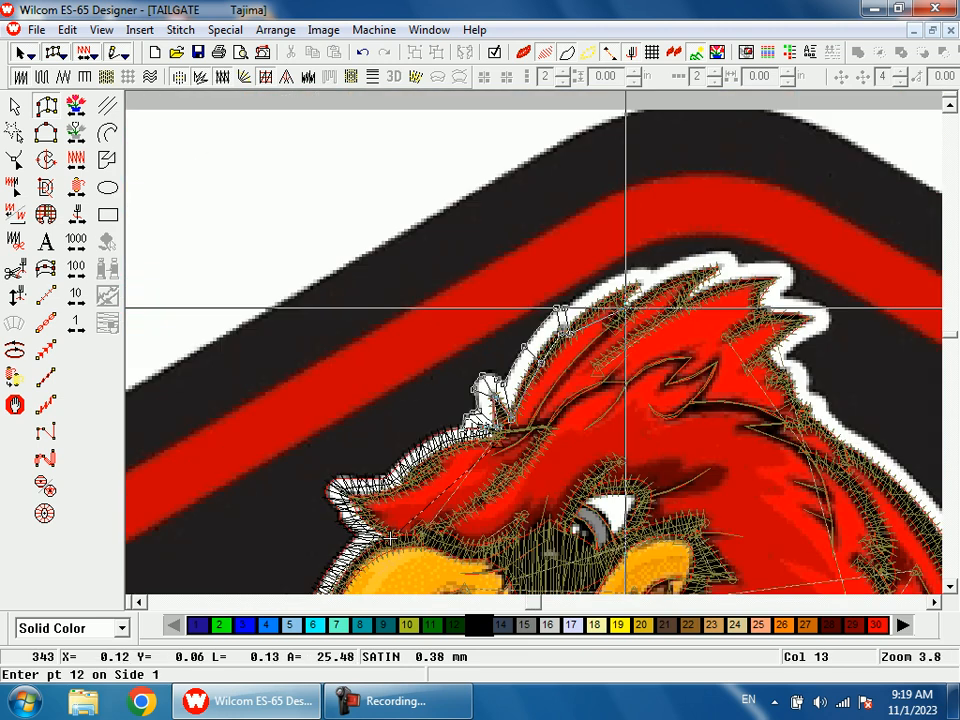
drag(603, 245, 618, 363)
click(503, 340)
click(467, 268)
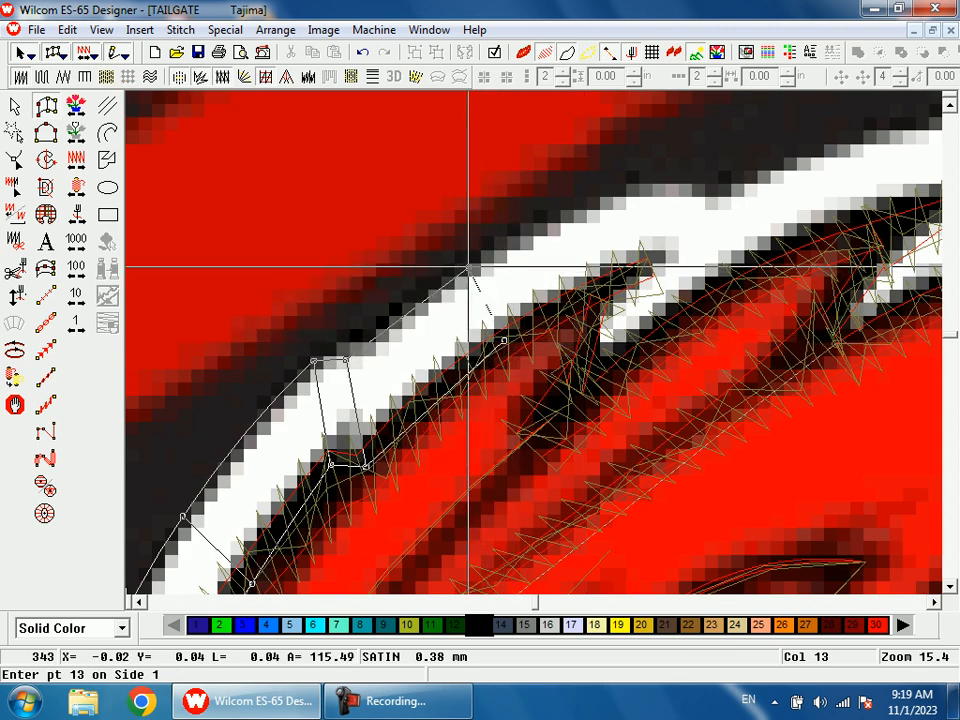
click(594, 289)
click(593, 208)
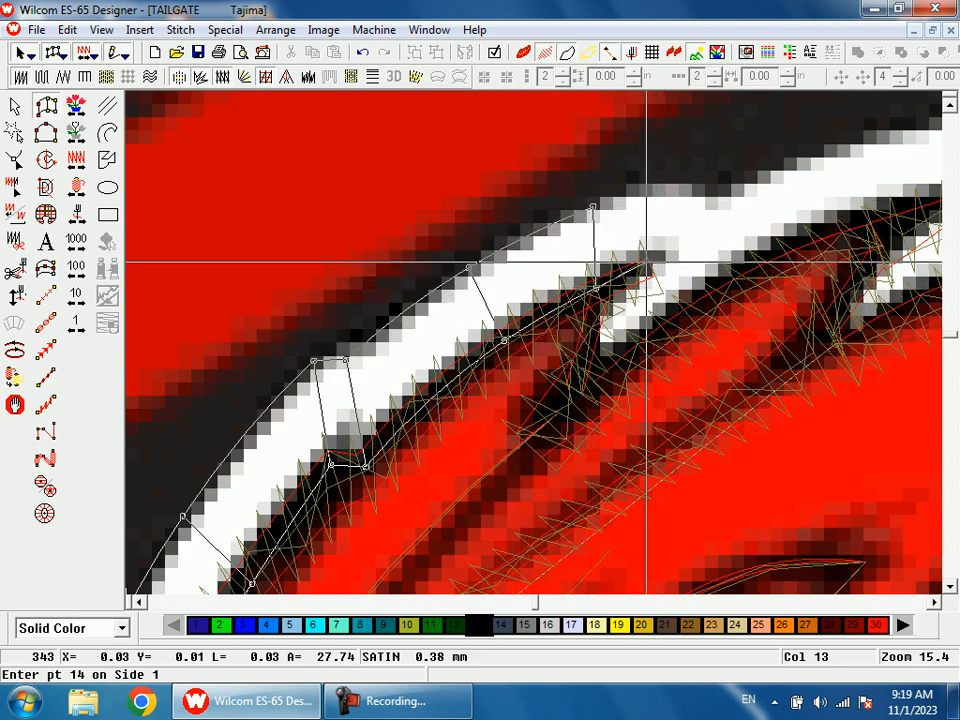
click(632, 270)
click(659, 198)
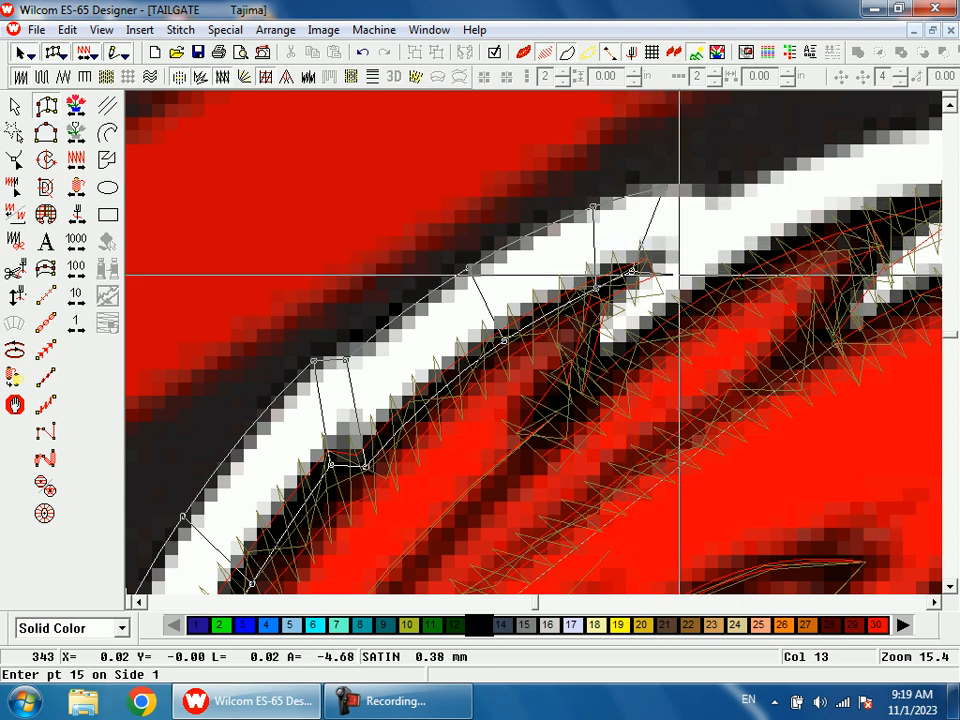
click(743, 222)
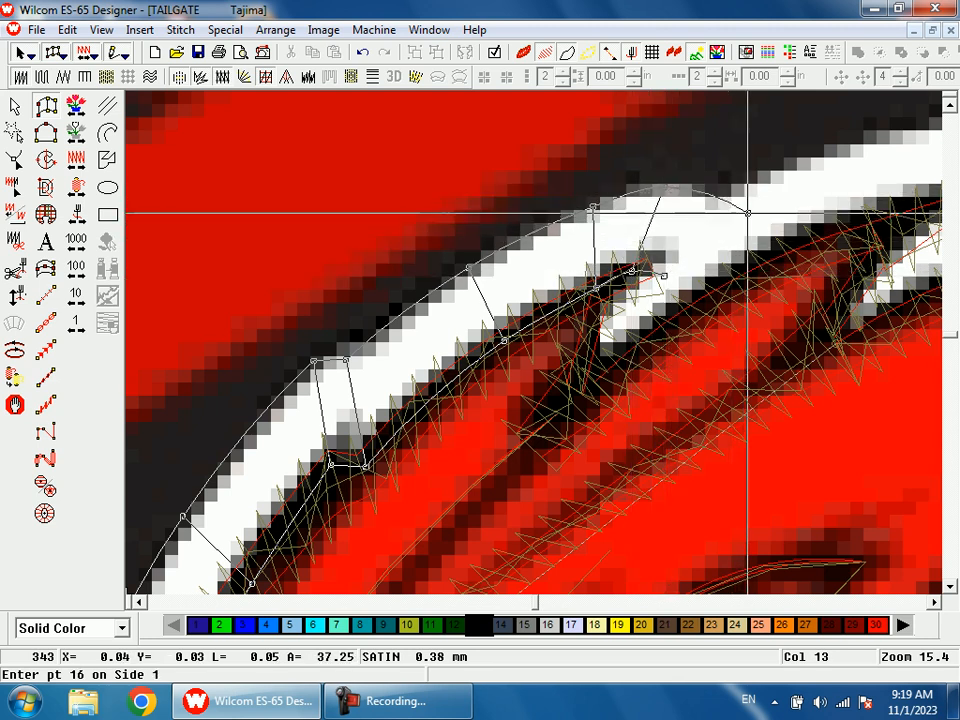
key(Return)
- Start a third satin column in the white gap between the first and second crest feathers, overlapping the previous column's end
click(566, 383)
click(579, 401)
click(608, 283)
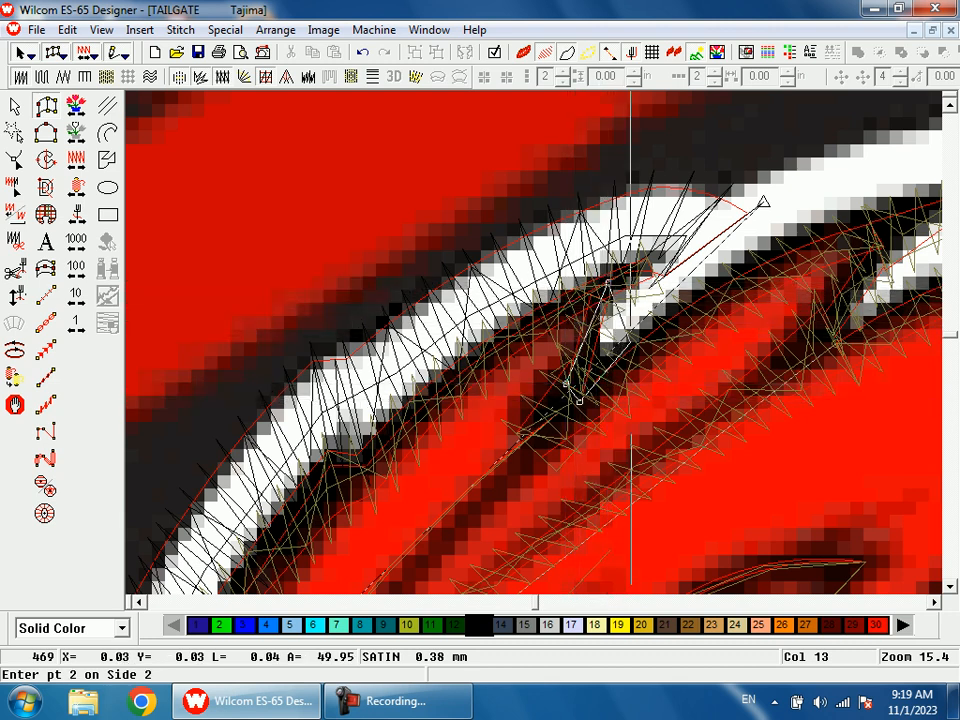
click(638, 350)
click(750, 198)
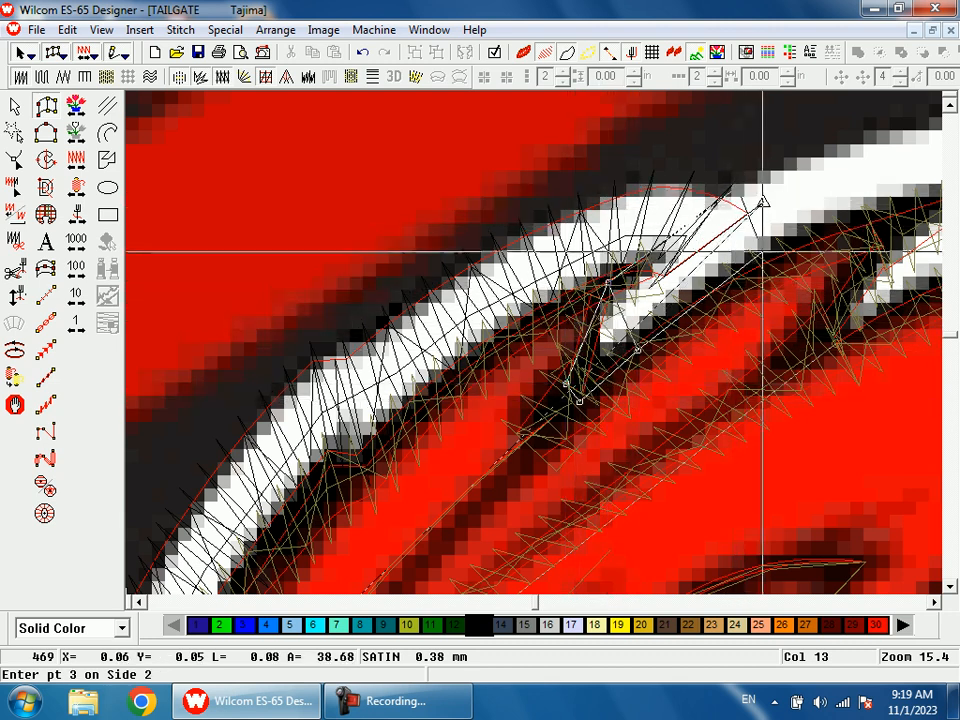
click(780, 255)
- Extend the third column with paired points over the second crest feather, round its tip, and generate the stitches
key(shift+z)
drag(615, 260, 630, 291)
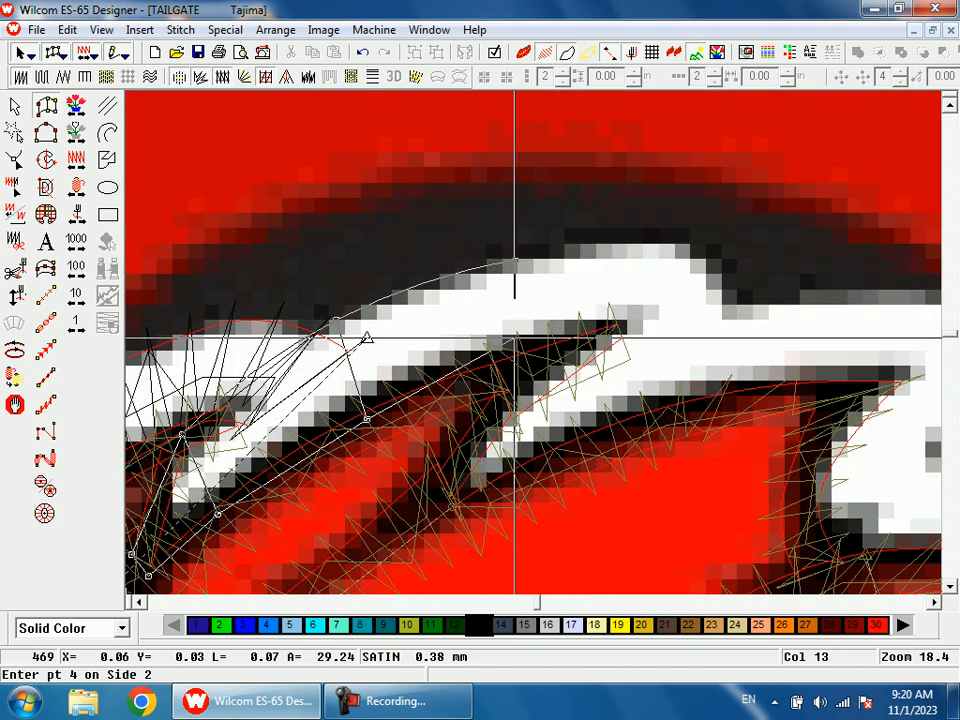
click(513, 367)
click(632, 247)
click(569, 357)
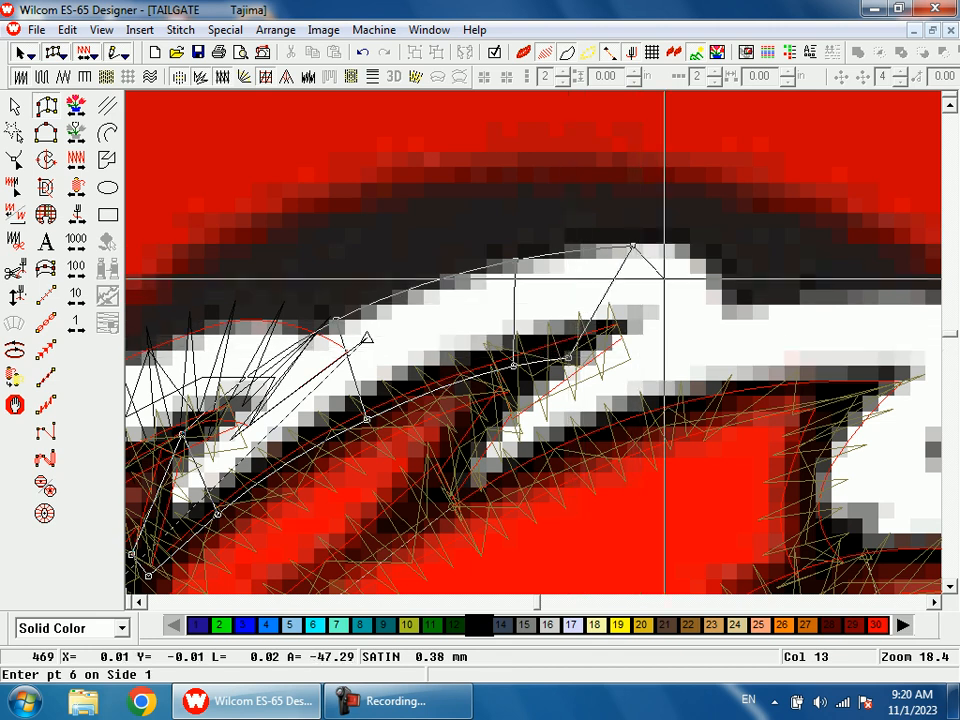
click(691, 257)
click(705, 333)
click(724, 327)
click(606, 322)
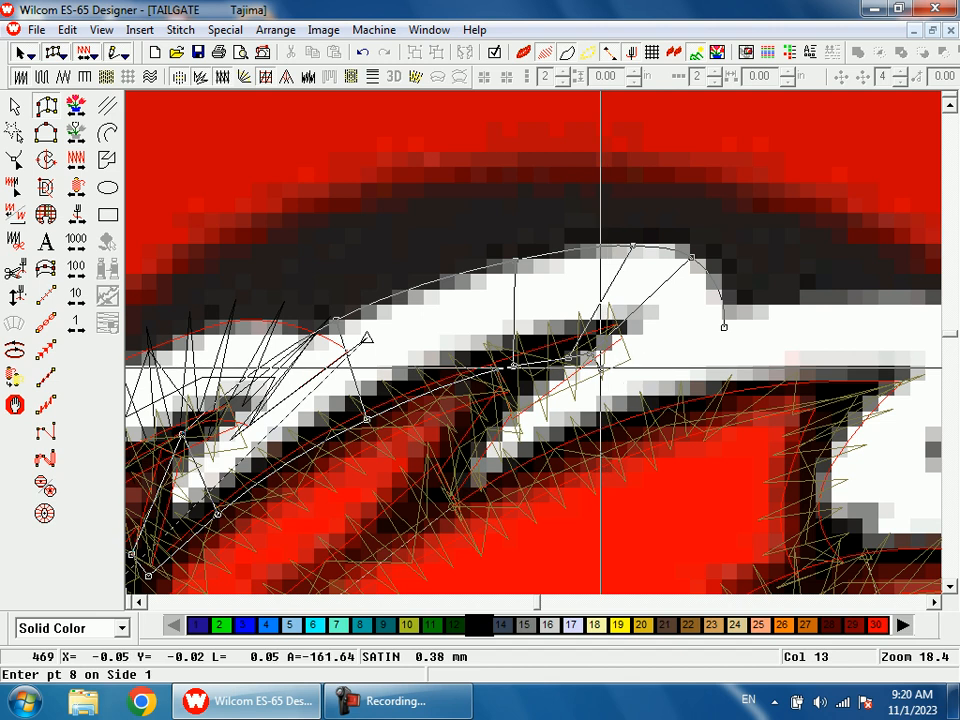
key(Return)
- Recolor the finished white outline columns with color 17, hiding the background artwork
key(shift+z)
key(shift+z)
key(shift+z)
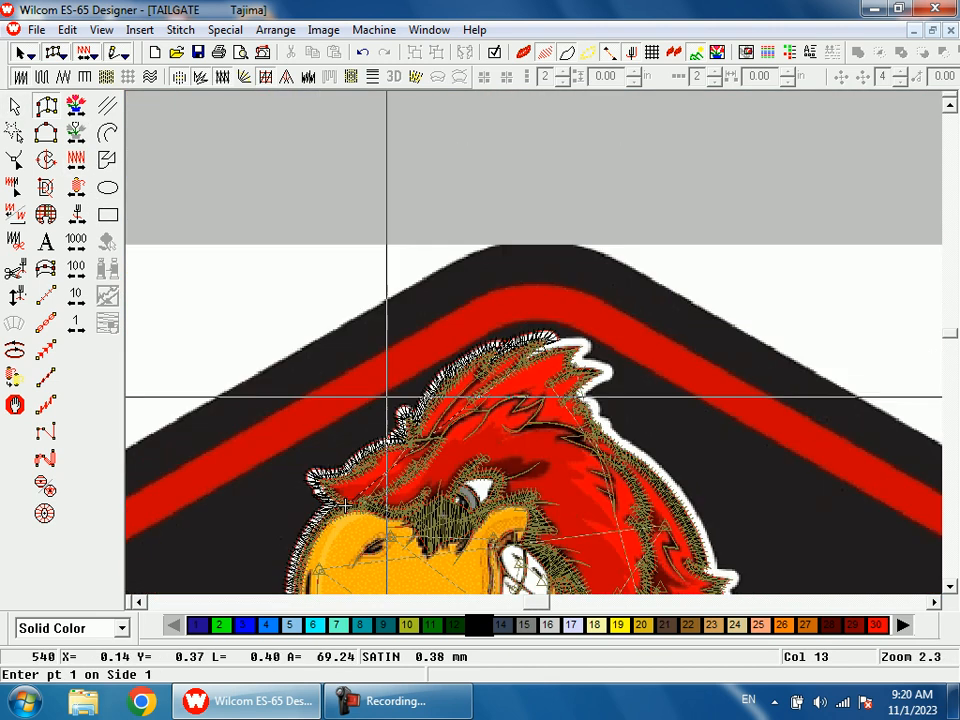
key(b)
drag(392, 579, 518, 362)
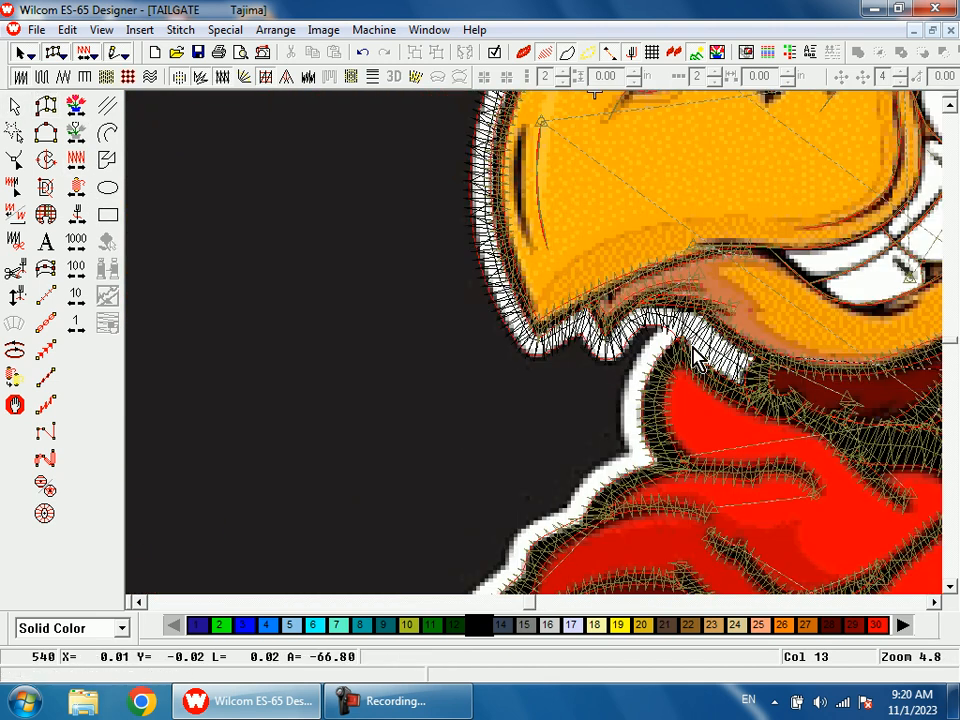
key(Escape)
key(shift+z)
key(shift+z)
key(b)
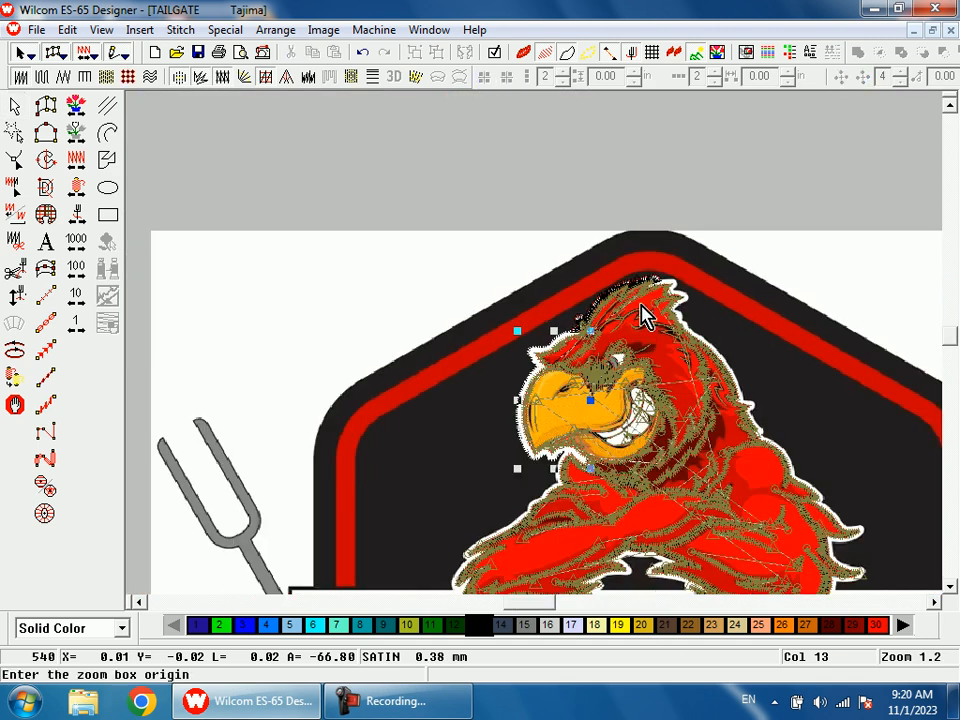
drag(540, 250, 670, 358)
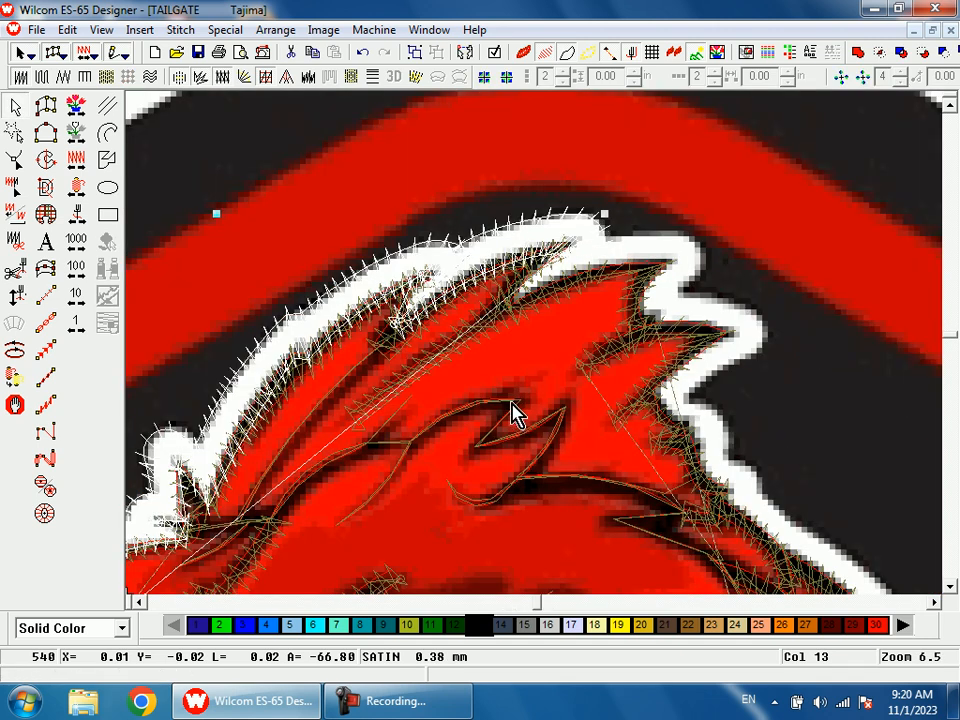
key(d)
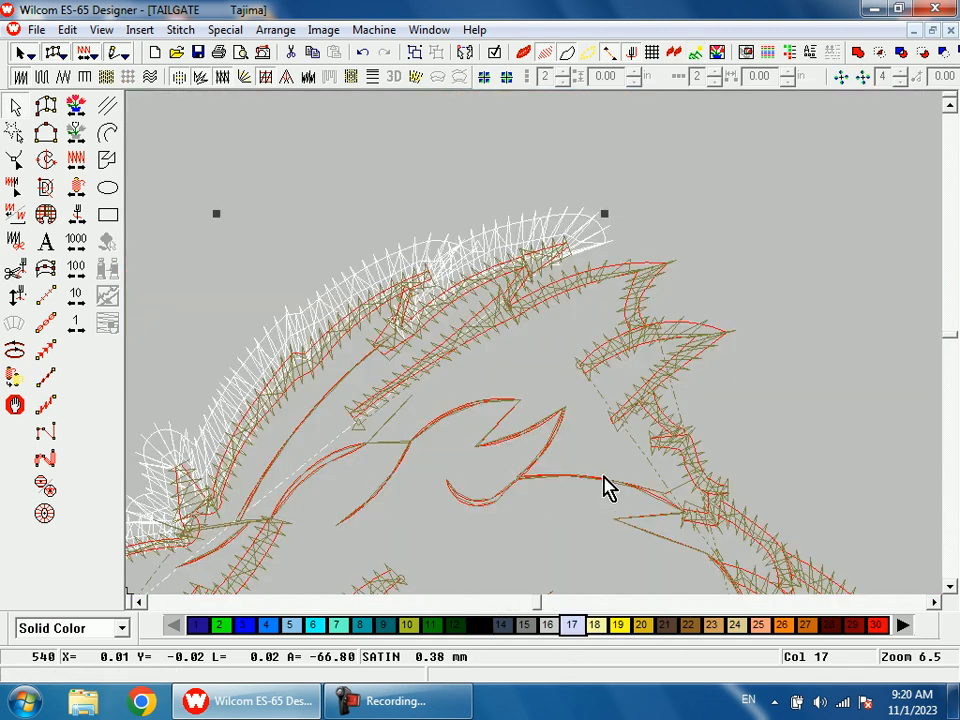
key(h)
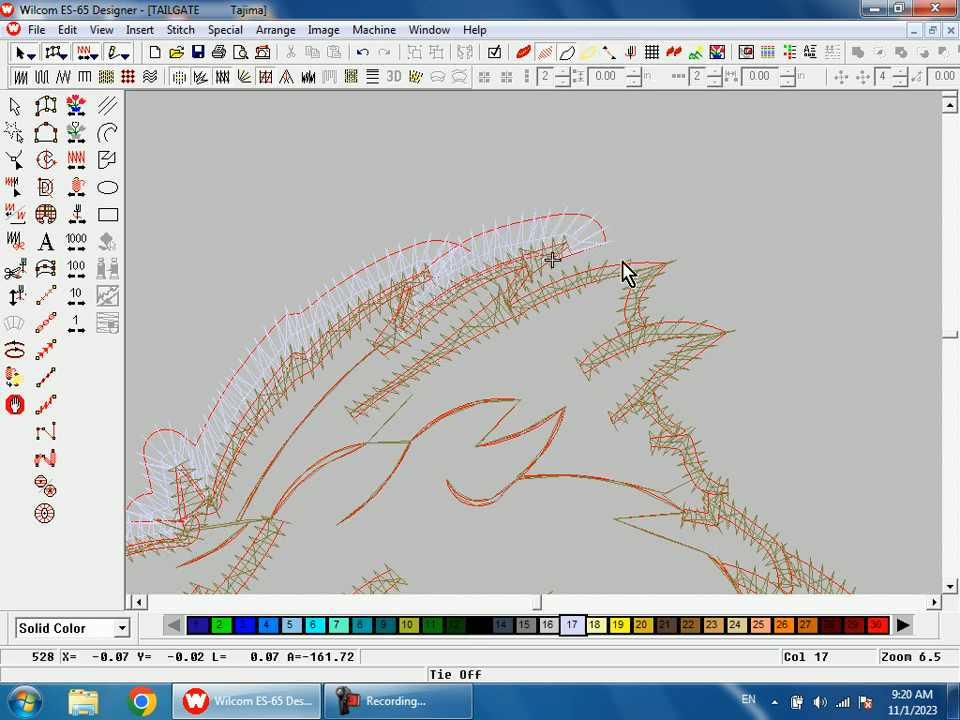
- Start a new satin column in the white gap between the second and third crest feathers, checking the overlap with the background artwork hidden
key(a)
key(shift+z)
key(b)
drag(549, 336, 520, 341)
key(d)
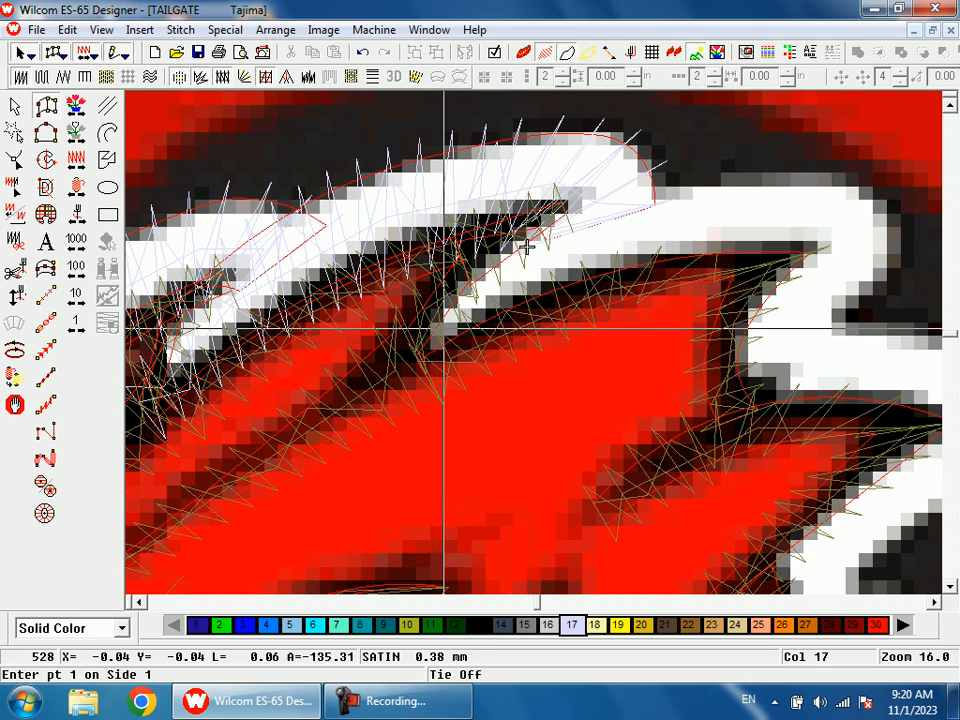
click(405, 345)
click(421, 367)
key(d)
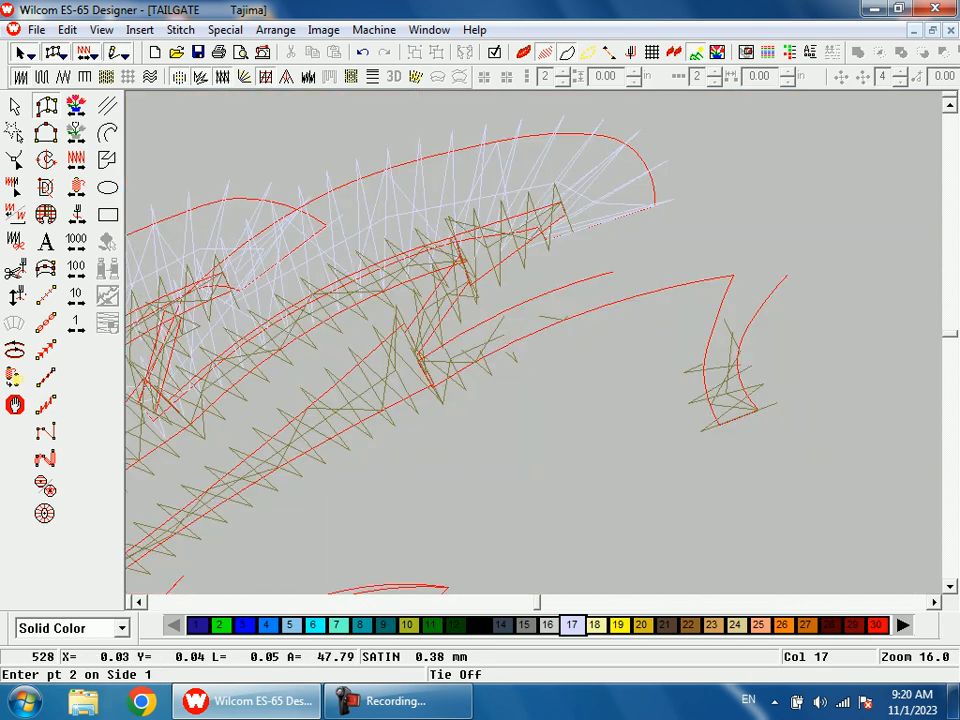
key(d)
click(478, 258)
click(507, 320)
- Extend the column with paired points along the top of the third crest feather and round its tip
click(597, 193)
click(621, 281)
click(735, 180)
click(716, 263)
click(843, 186)
click(757, 266)
click(889, 222)
click(766, 273)
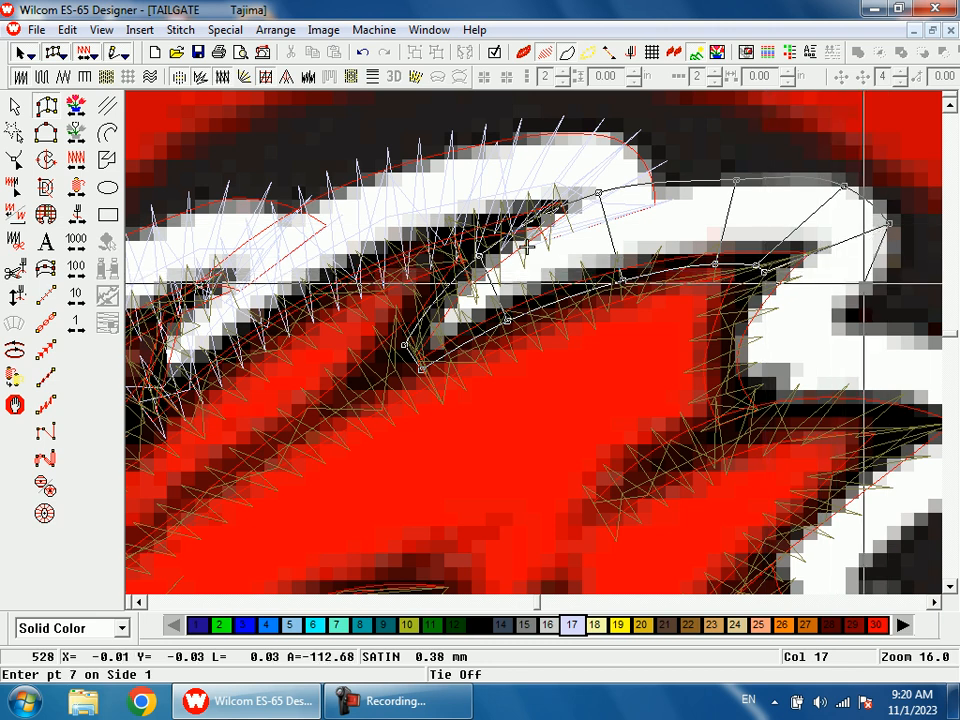
click(873, 285)
click(757, 285)
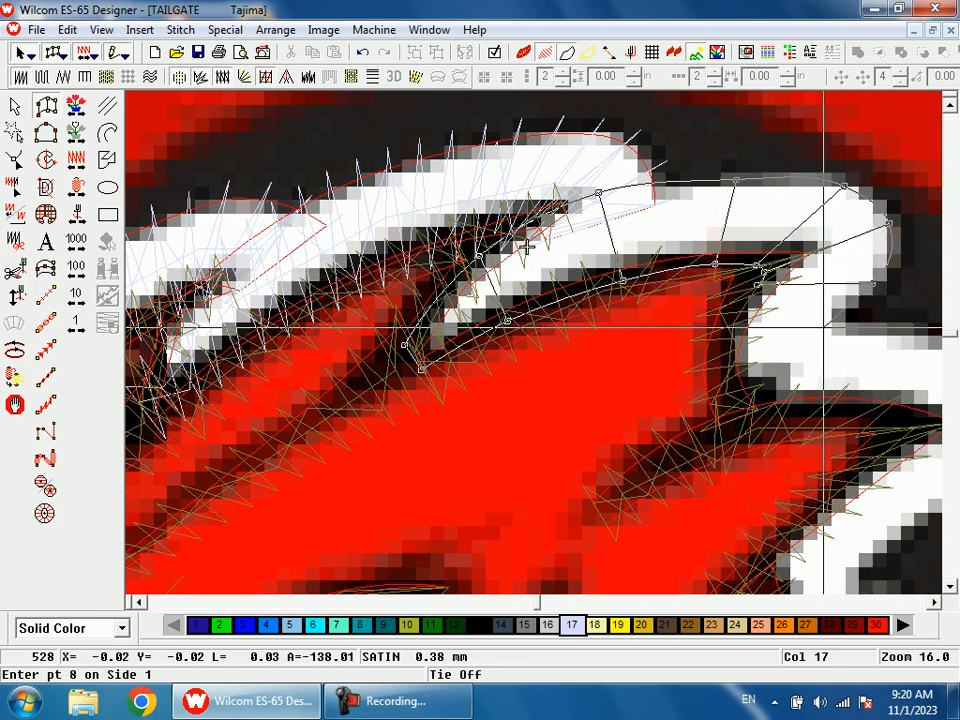
- Continue the column into the notch below the third feather's tip, fanning the inner points round the corner
click(836, 315)
key(shift+z)
key(b)
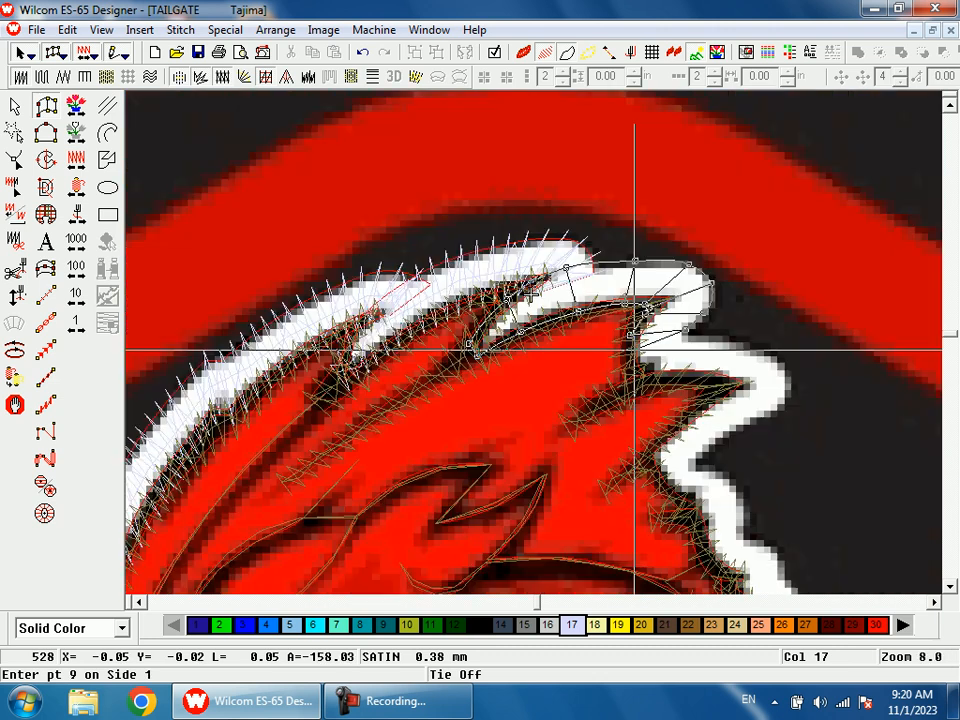
drag(633, 303, 690, 467)
click(596, 200)
click(440, 278)
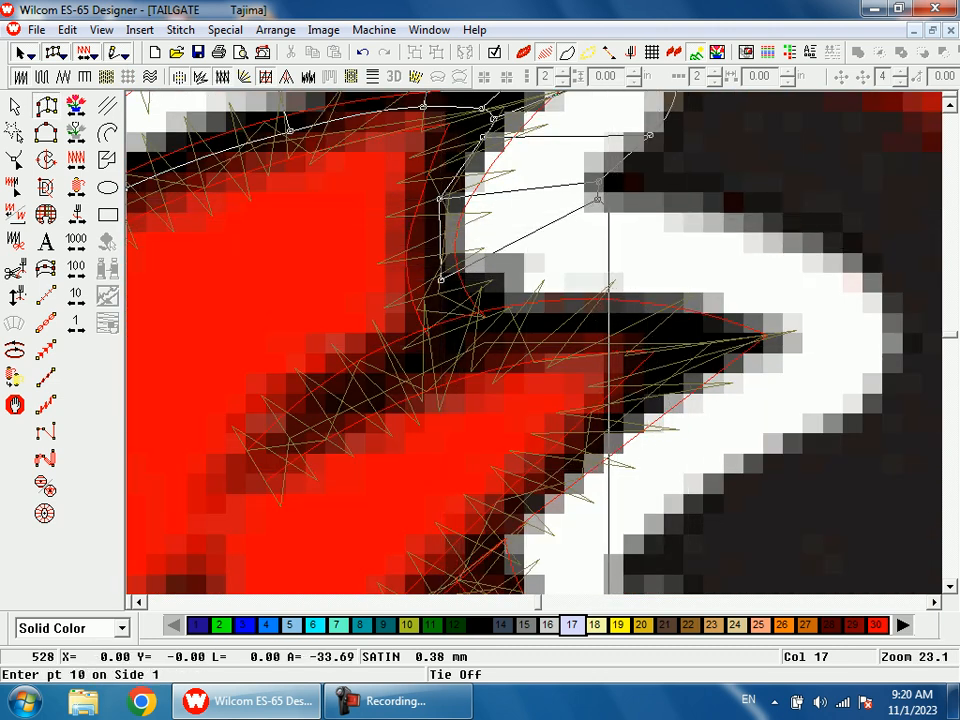
click(598, 201)
click(507, 340)
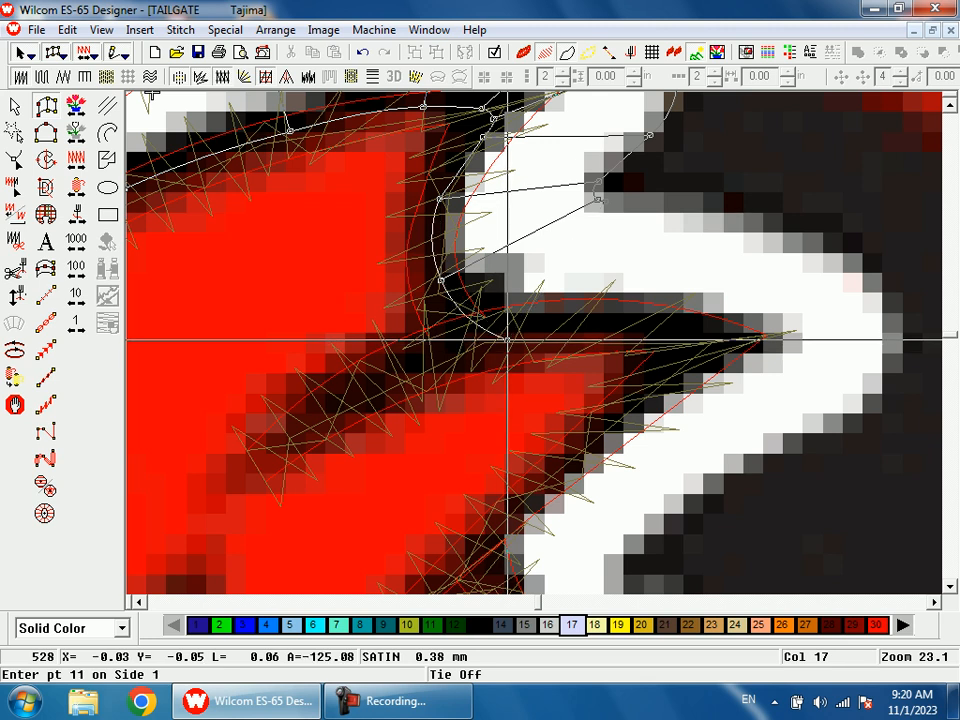
- Run the column along the fourth crest feather and round its tip, keeping the inner points close together
click(803, 231)
click(678, 338)
click(698, 346)
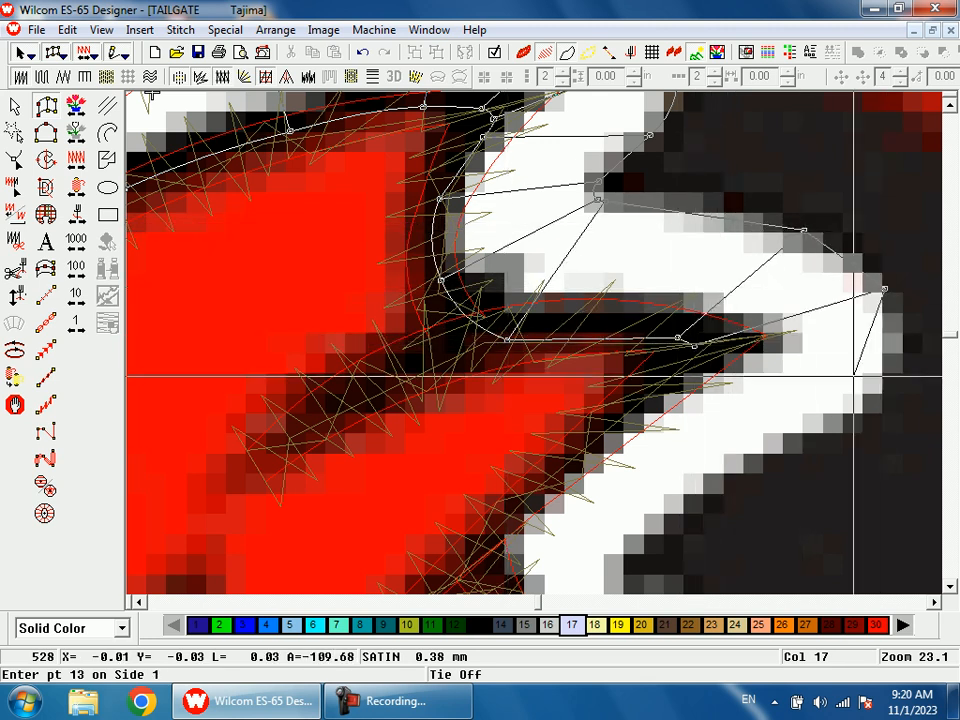
click(882, 394)
click(700, 349)
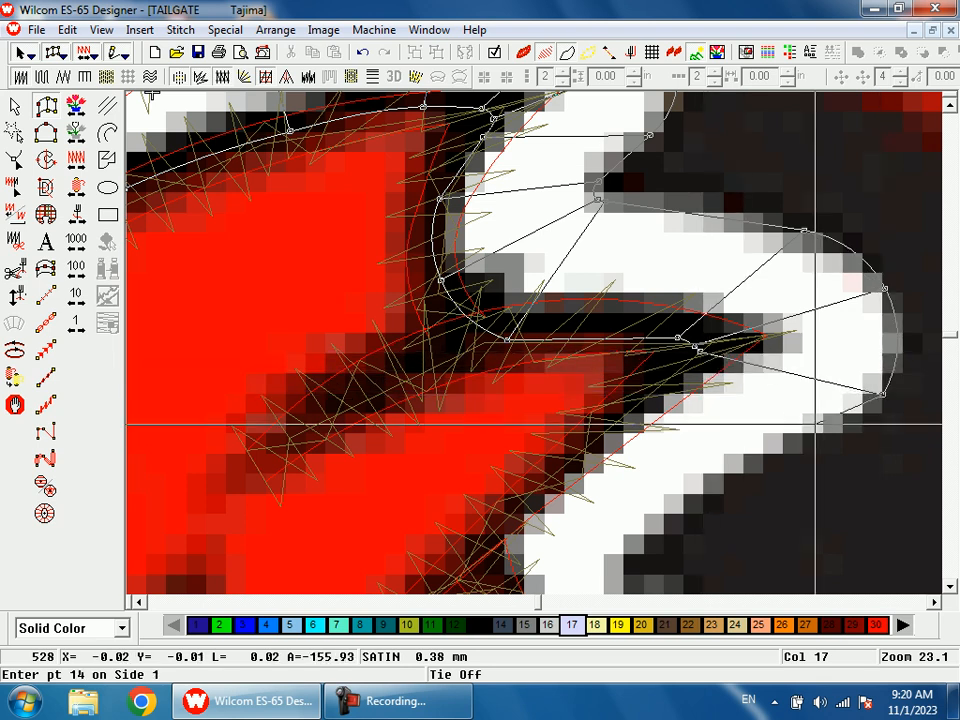
click(820, 433)
click(695, 355)
- Extend the column along the underside of the fourth feather and turn it through the notch at the back of the crest
scroll(692, 360, down, 3)
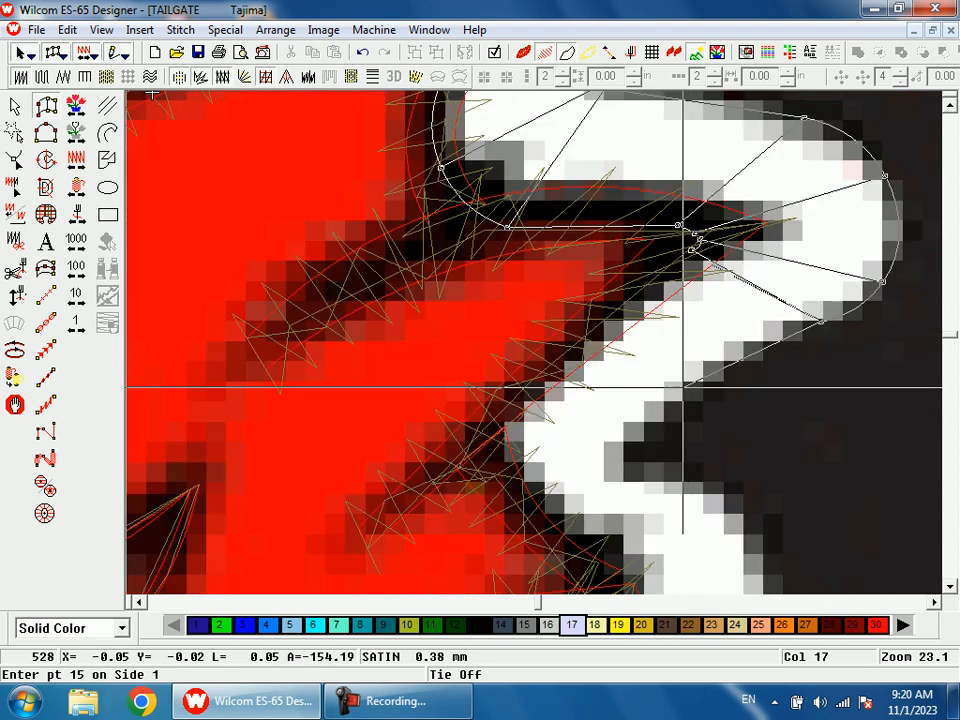
click(520, 386)
key(shift+z)
key(shift+z)
drag(527, 343, 615, 463)
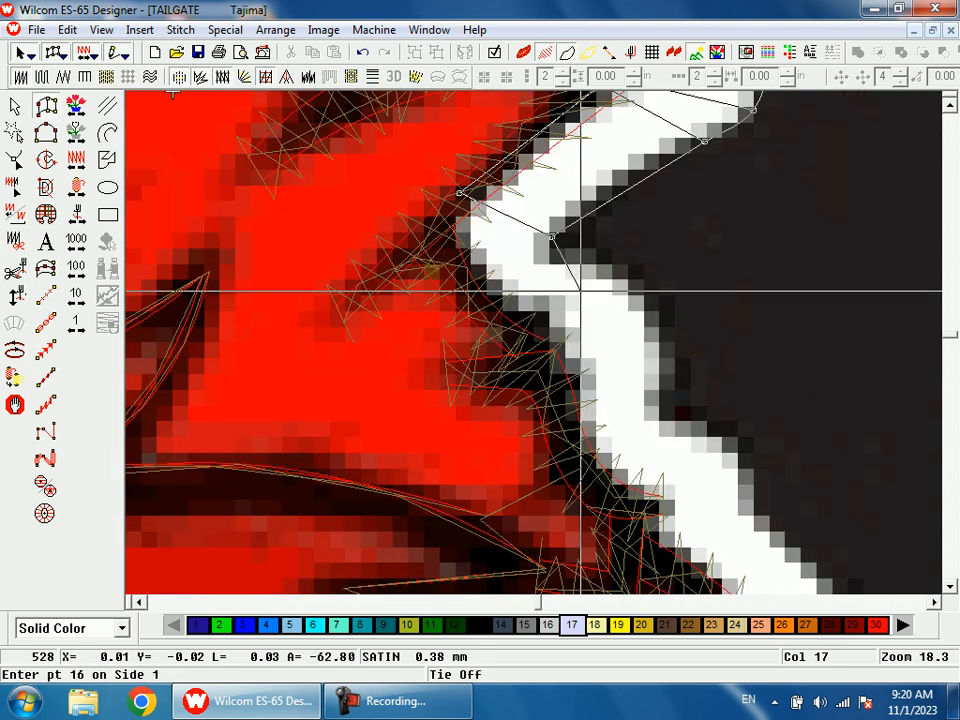
click(553, 252)
click(447, 261)
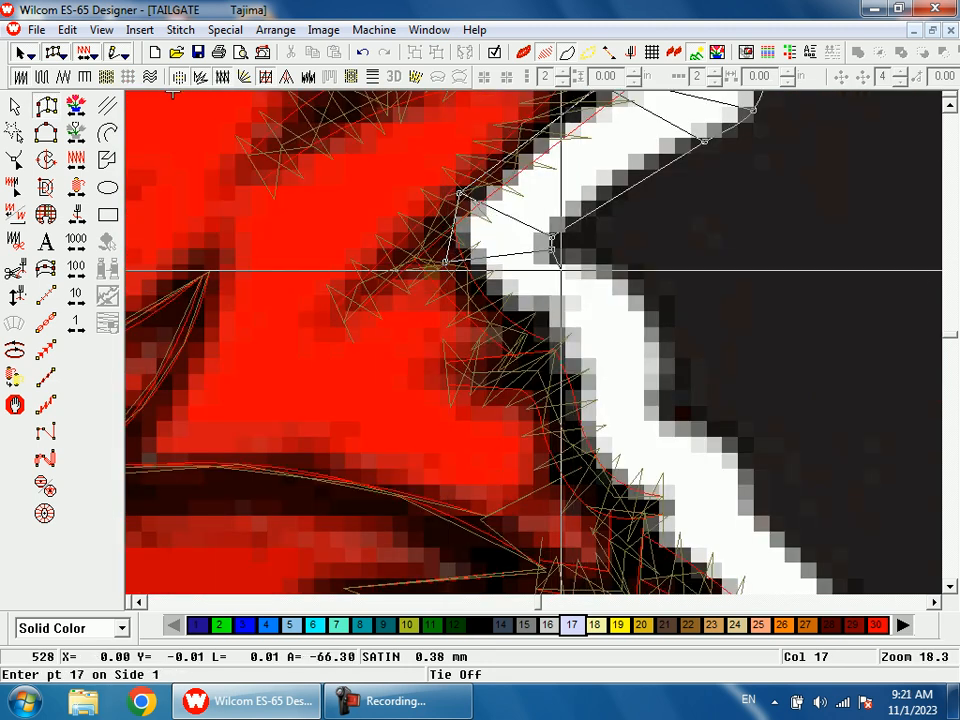
click(565, 261)
click(505, 326)
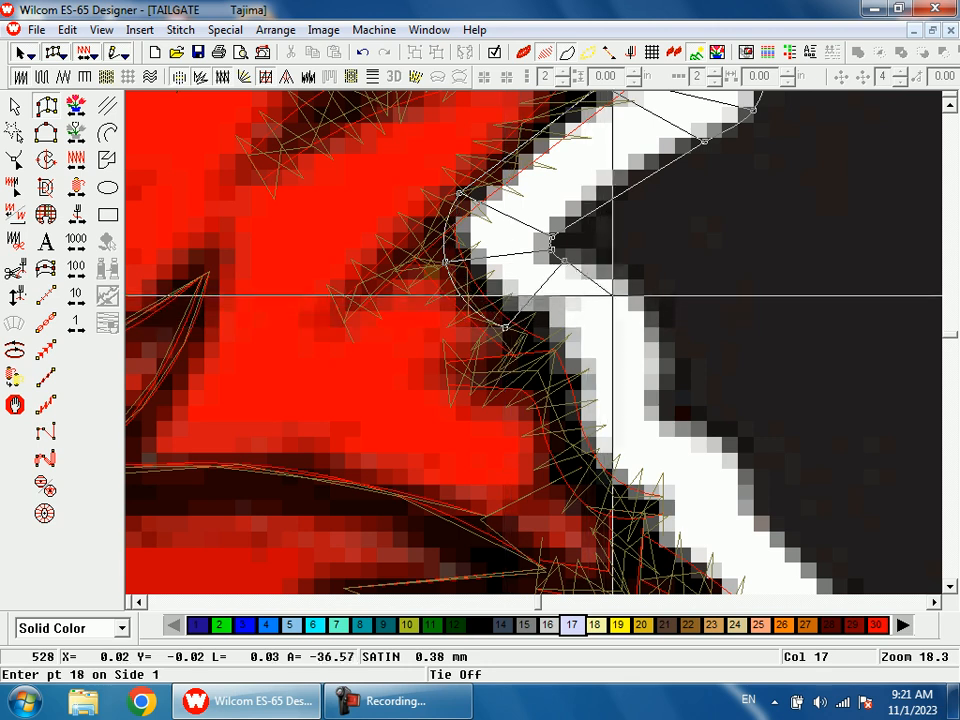
- Continue the column with paired points down the curved white outline below the notch, covering the next two bends
click(637, 295)
click(543, 371)
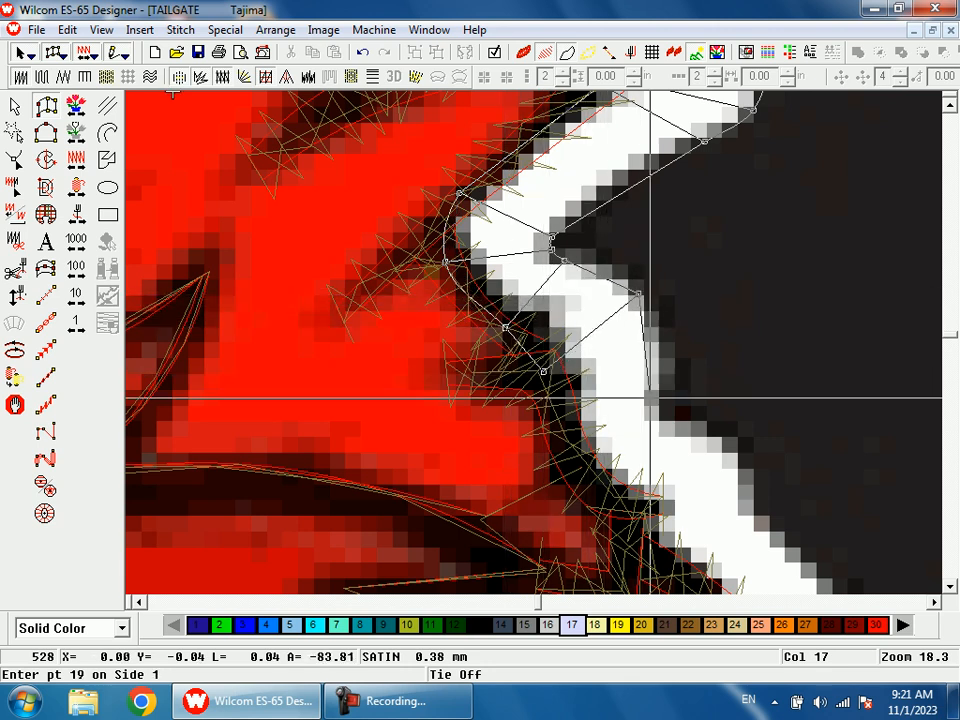
click(667, 403)
click(582, 457)
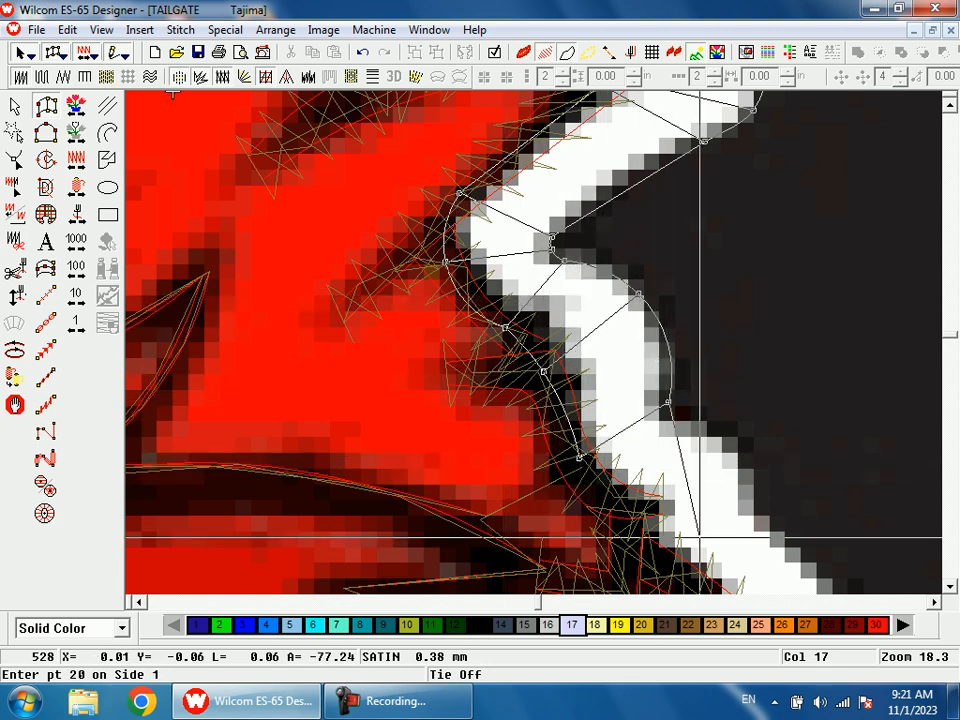
click(642, 326)
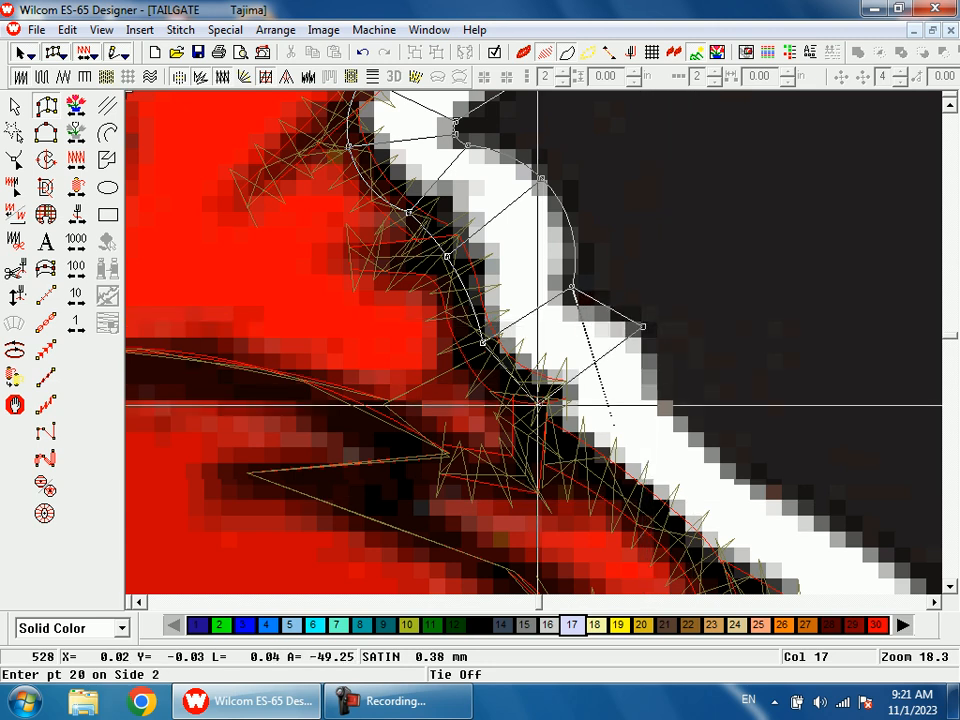
click(531, 412)
- Extend the column down the upper back of the head, replacing a misplaced outer point with a closer one
click(573, 463)
key(shift+z)
key(shift+z)
click(560, 345)
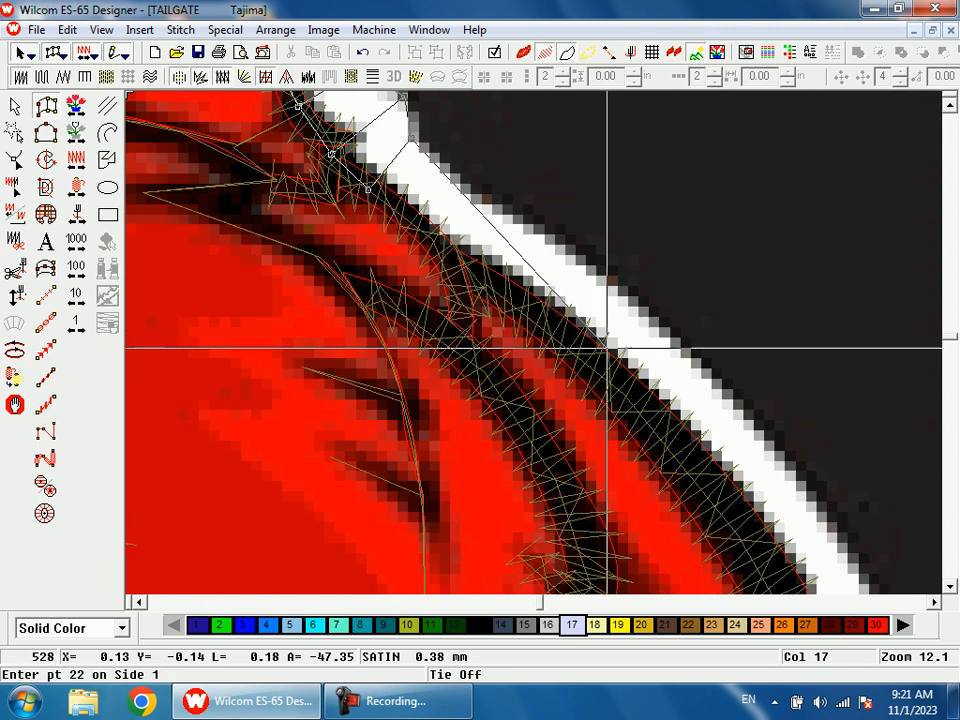
click(590, 262)
key(BackSpace)
click(472, 192)
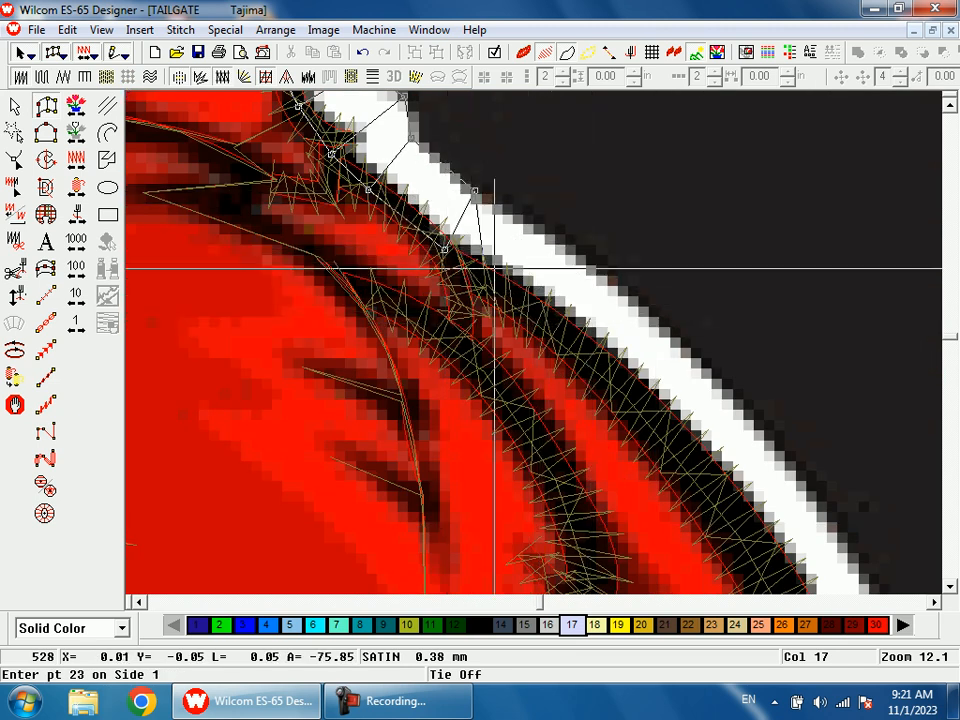
click(613, 282)
click(575, 342)
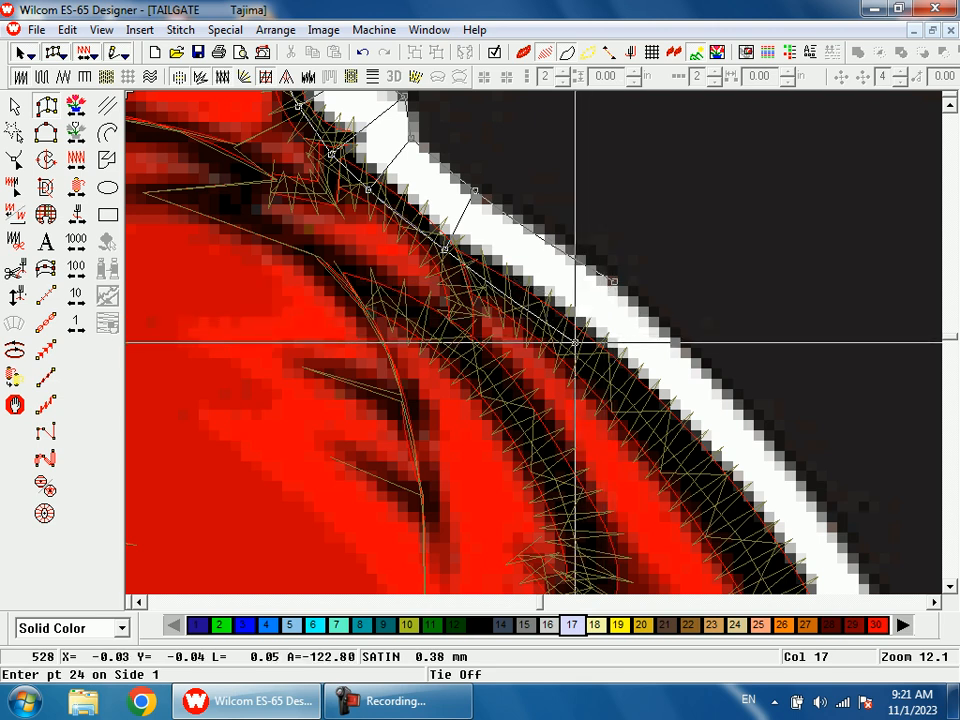
- Continue the column down the back of the head to the corner above the neck feather and generate its stitches
scroll(600, 360, down, 2)
click(798, 370)
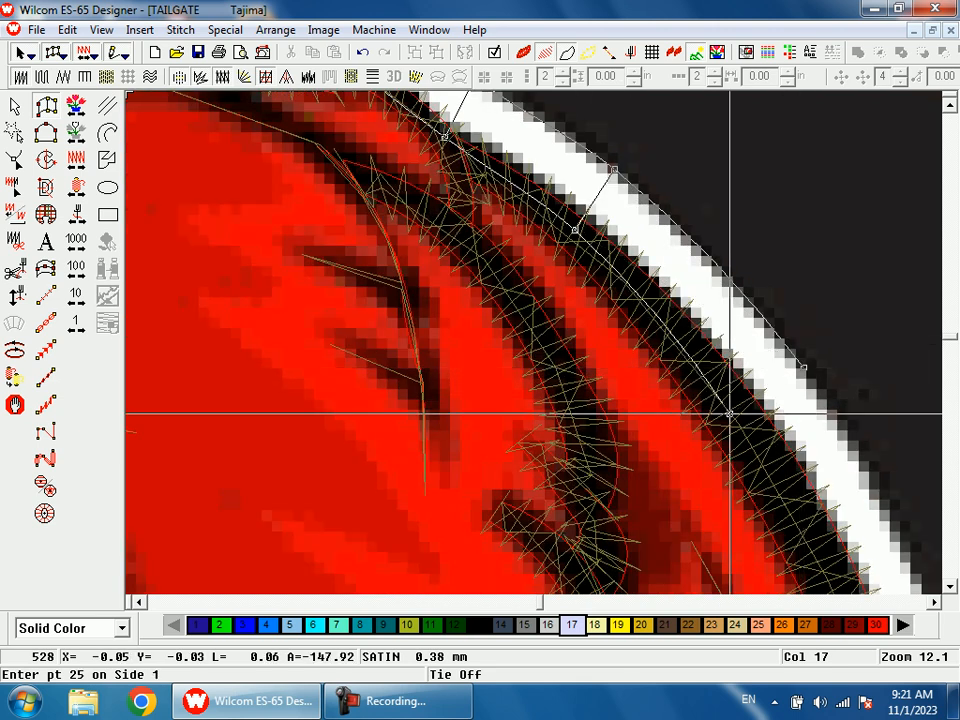
click(730, 412)
key(shift+z)
key(shift+z)
key(z)
drag(515, 392, 639, 499)
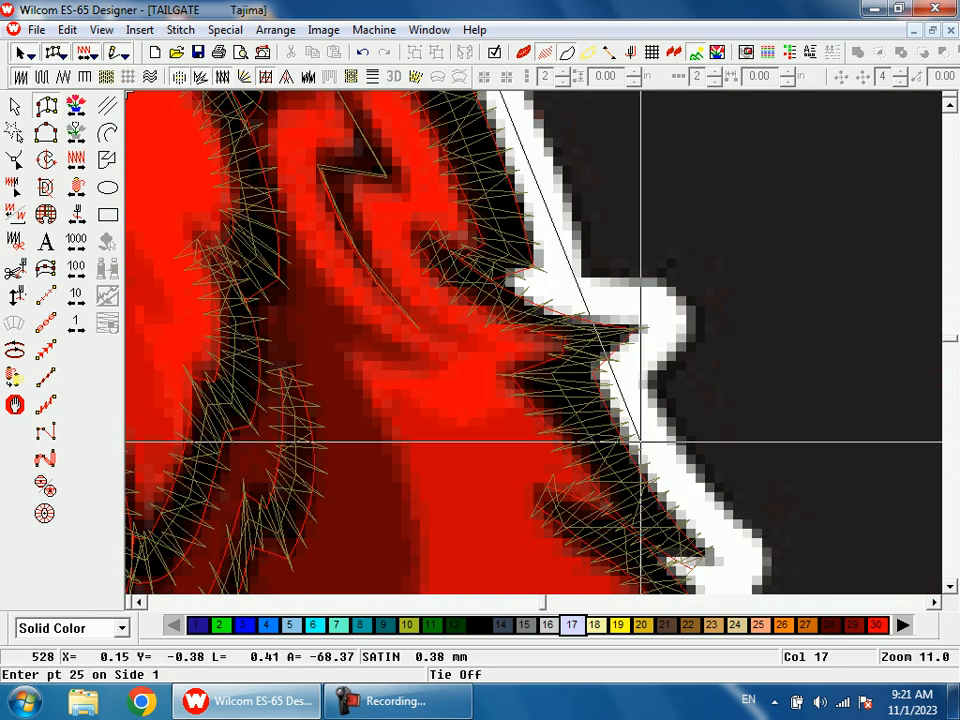
click(590, 286)
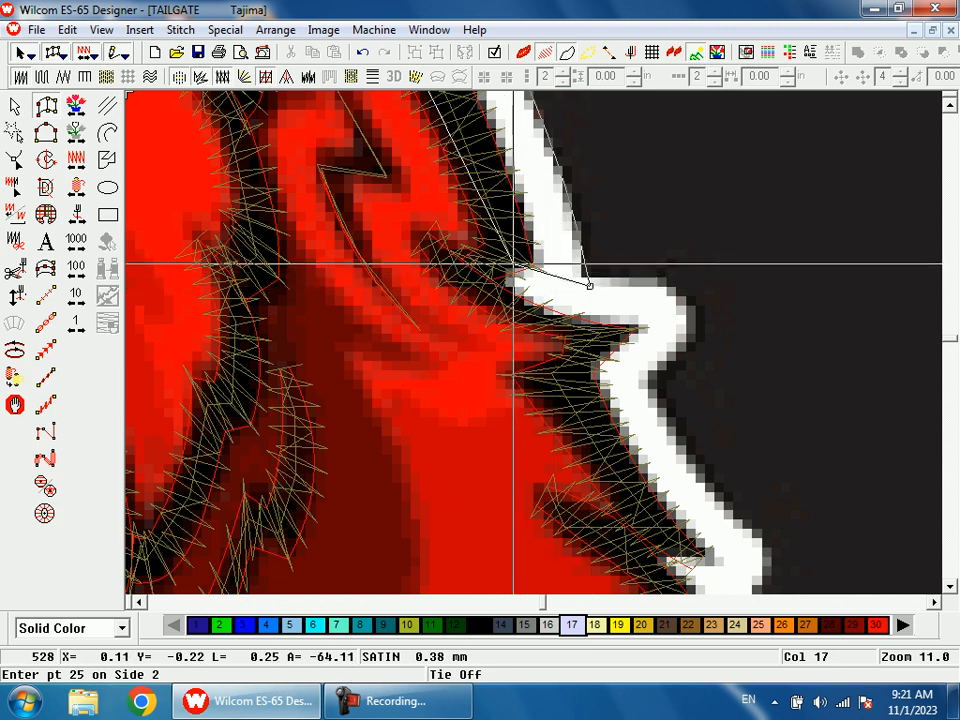
key(Return)
- Start a new satin column at the corner above the neck feather and carry it around the feather's tip into the notch below
click(487, 289)
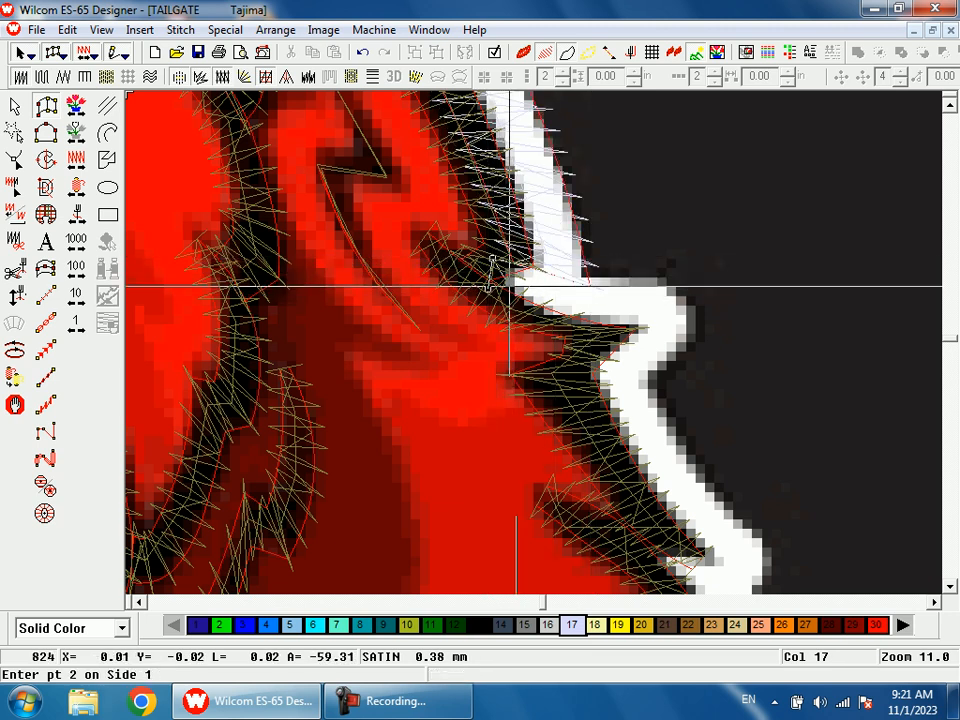
click(562, 272)
click(554, 325)
click(644, 290)
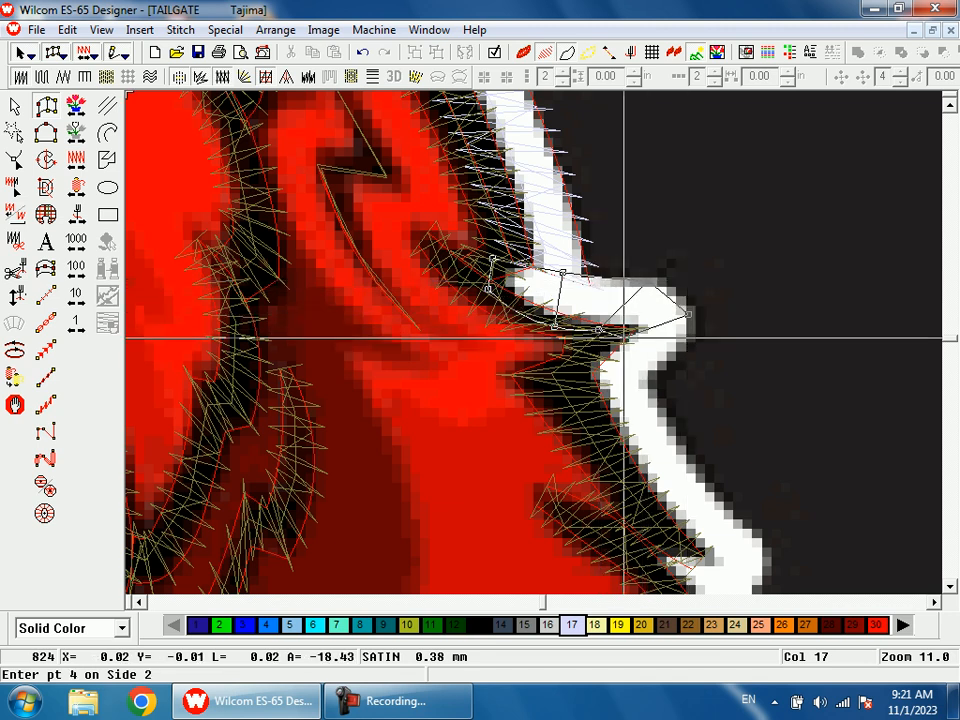
click(608, 336)
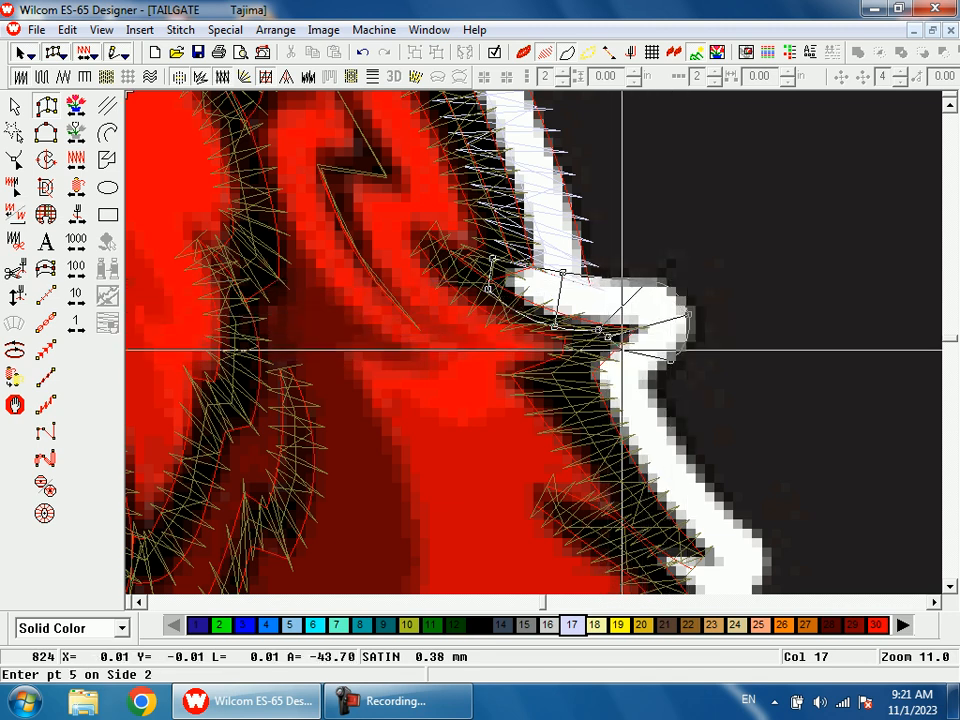
click(603, 346)
click(645, 383)
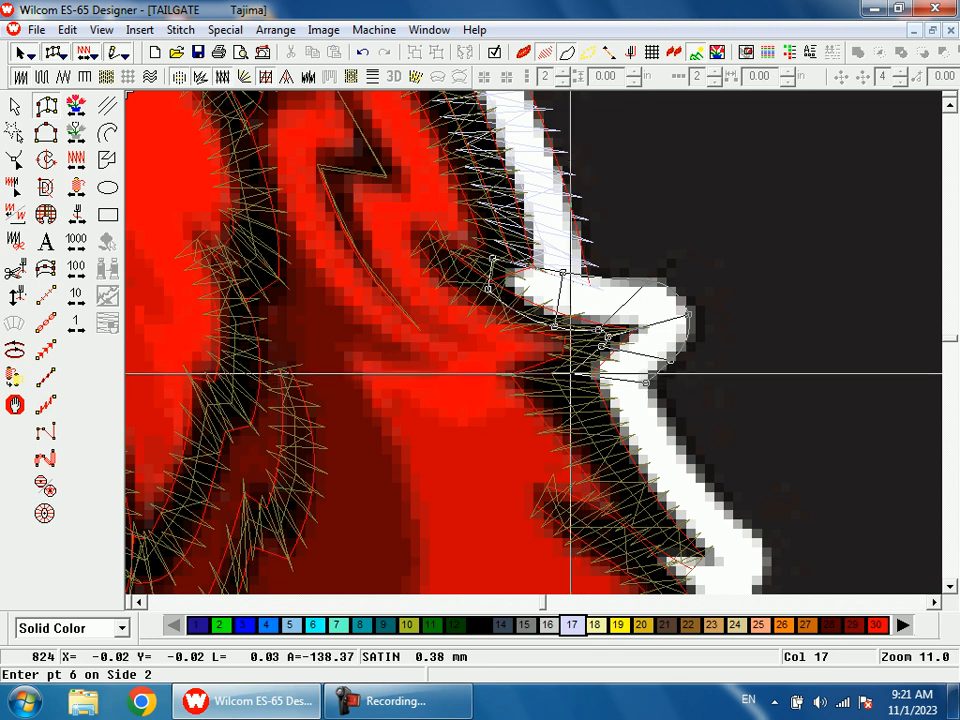
- Continue the column down the white outline below the notch, around the next small bump, and generate its stitches
scroll(566, 373, down, 3)
click(684, 350)
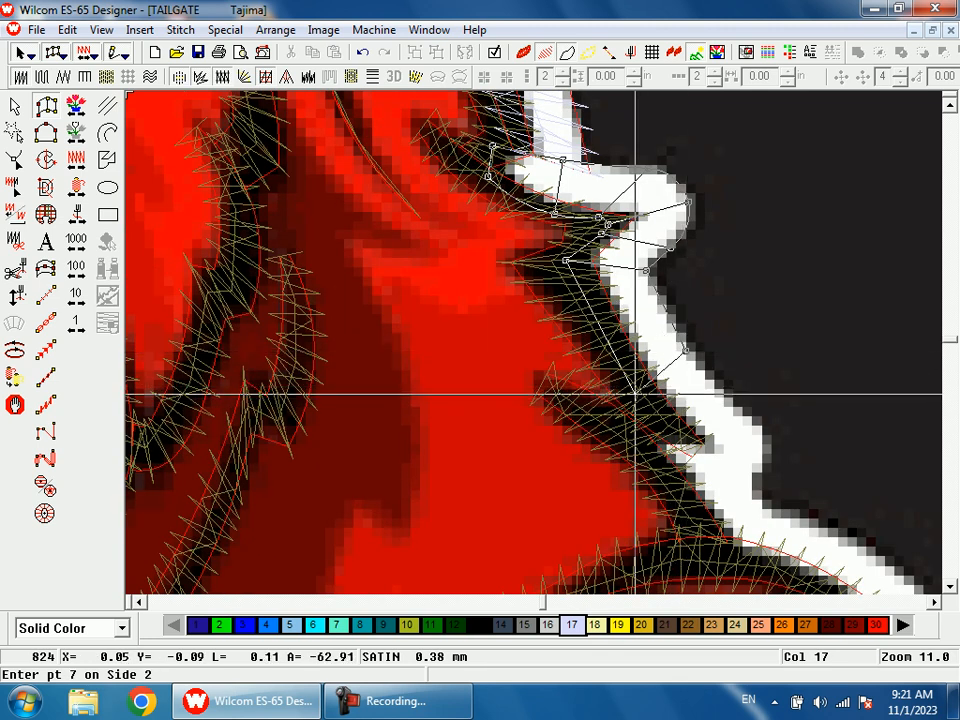
click(634, 387)
click(746, 408)
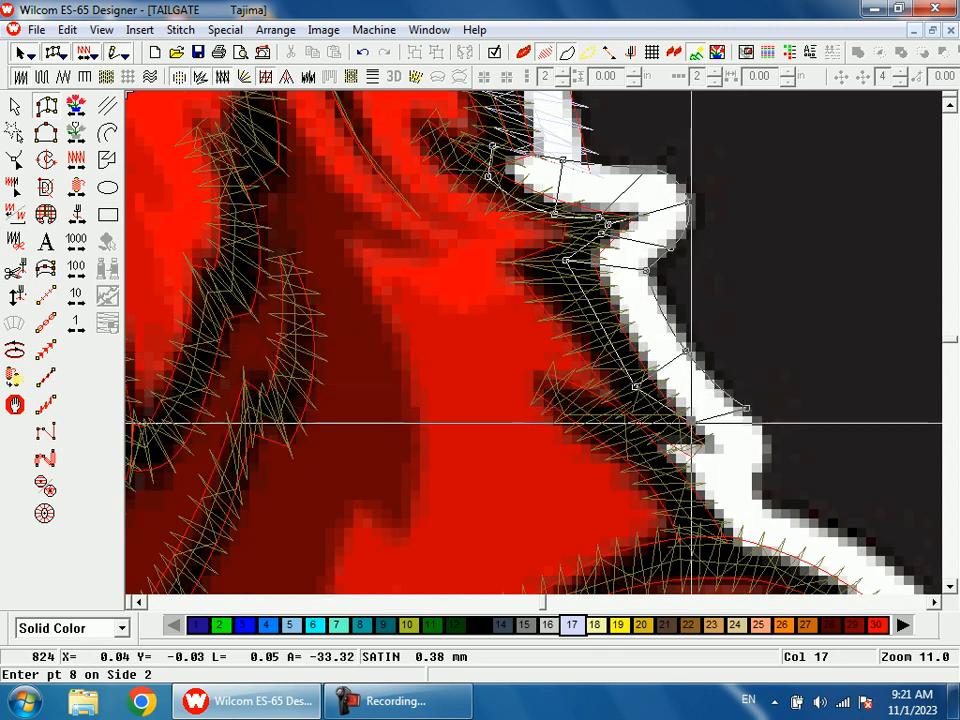
click(681, 422)
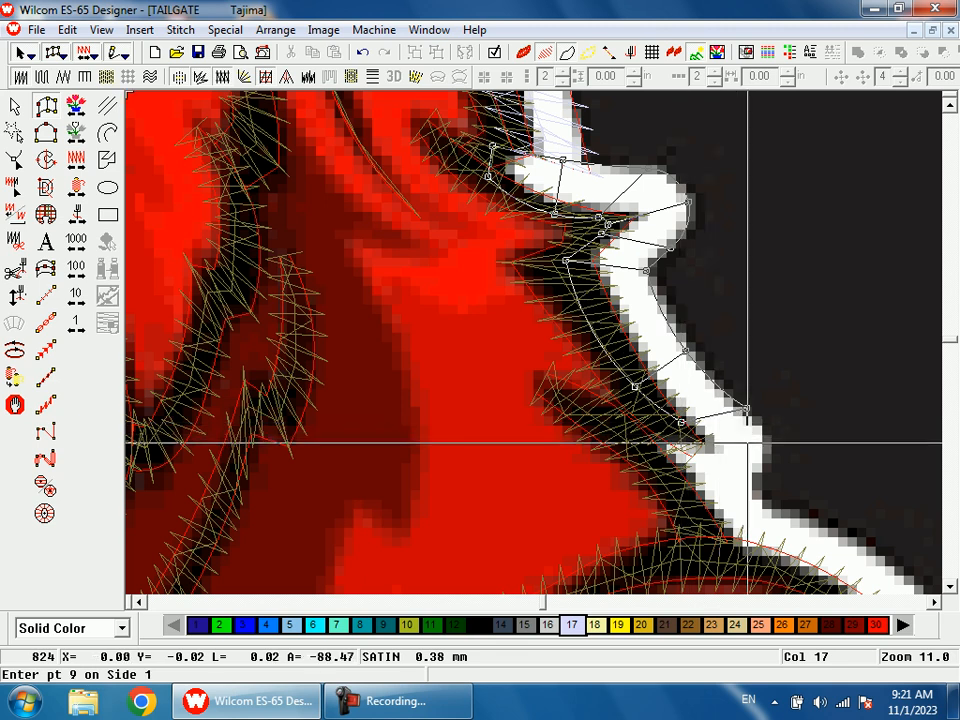
click(690, 434)
click(748, 485)
key(Return)
- Reshape the finished column by adjusting its crowded inner control points at the lower bump
key(h)
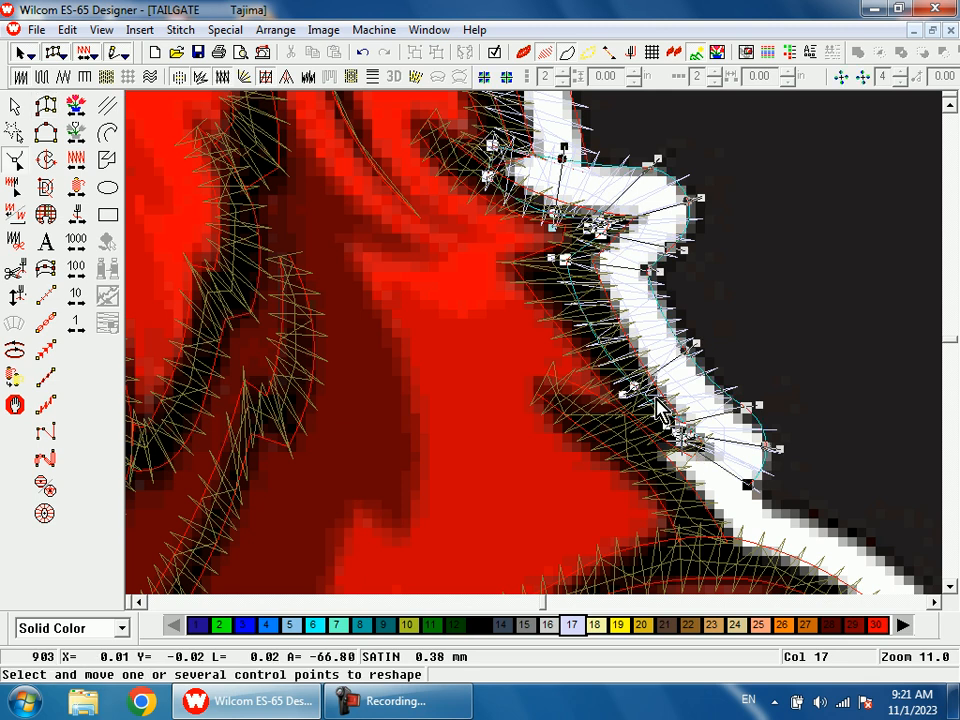
scroll(668, 395, up, 4)
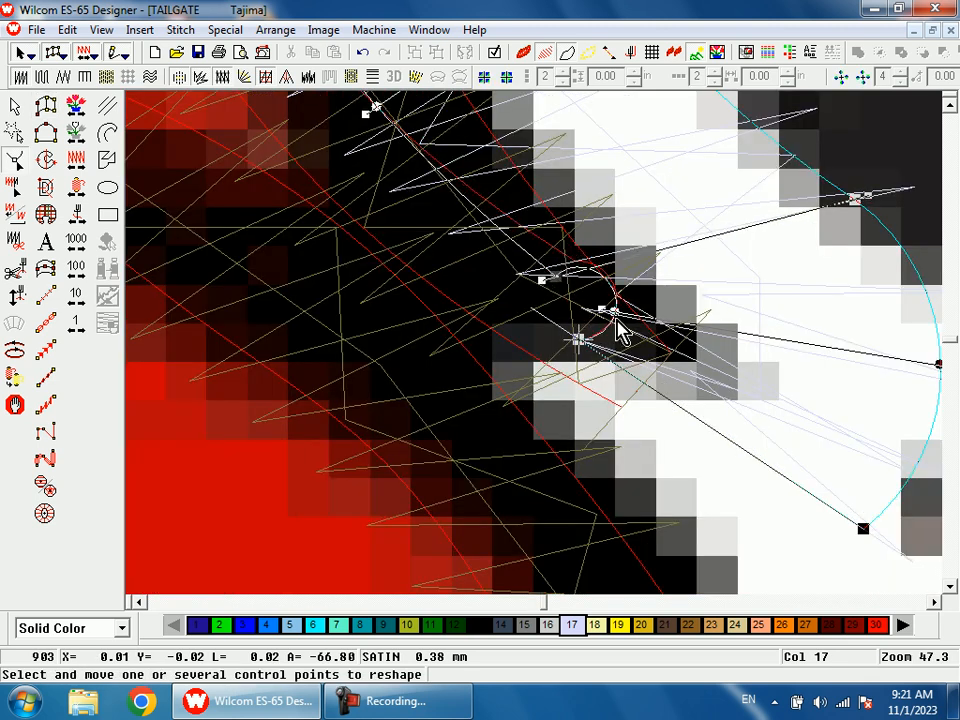
scroll(582, 317, down, 4)
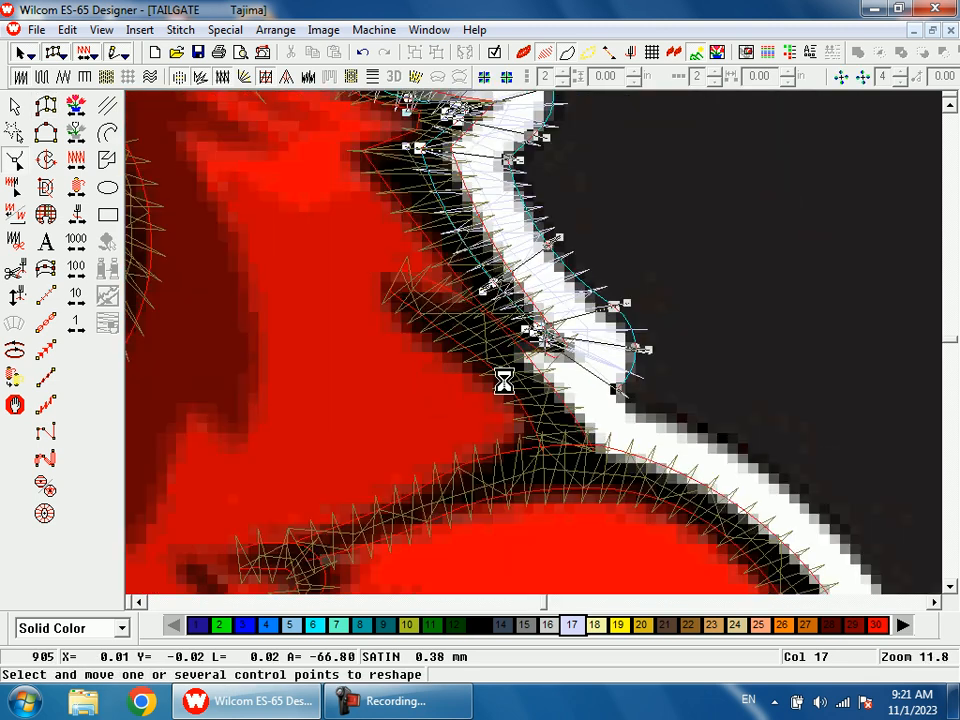
- Start another satin column below the bump and place paired points along the upper arc of the rounded neck feather
key(a)
click(594, 367)
click(553, 409)
click(638, 467)
click(638, 467)
scroll(638, 467, down, 4)
scroll(594, 420, up, 4)
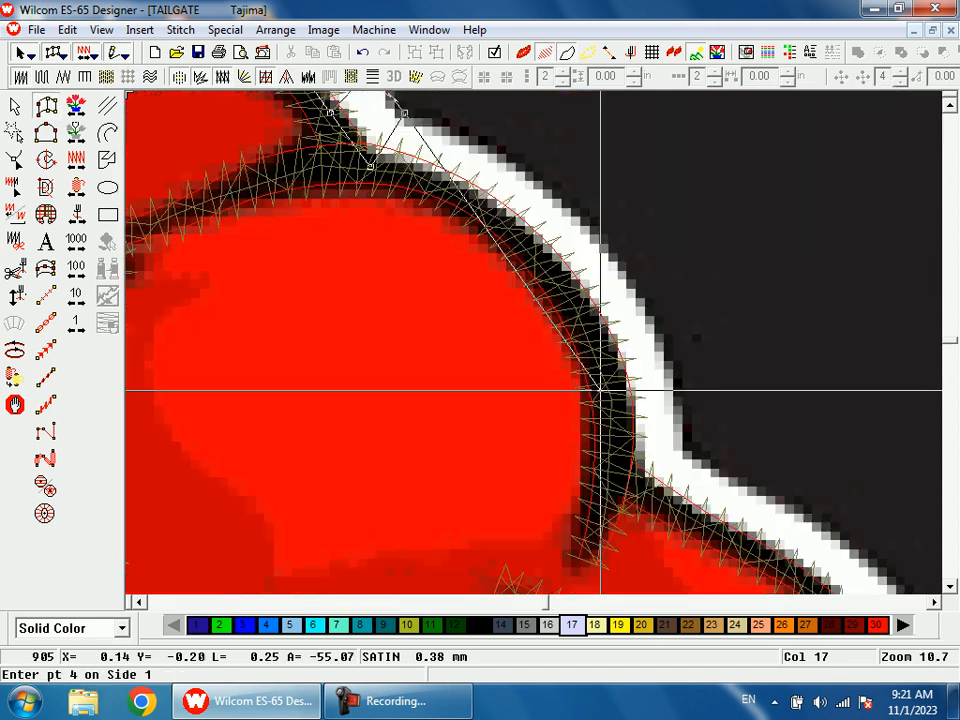
click(523, 240)
click(557, 194)
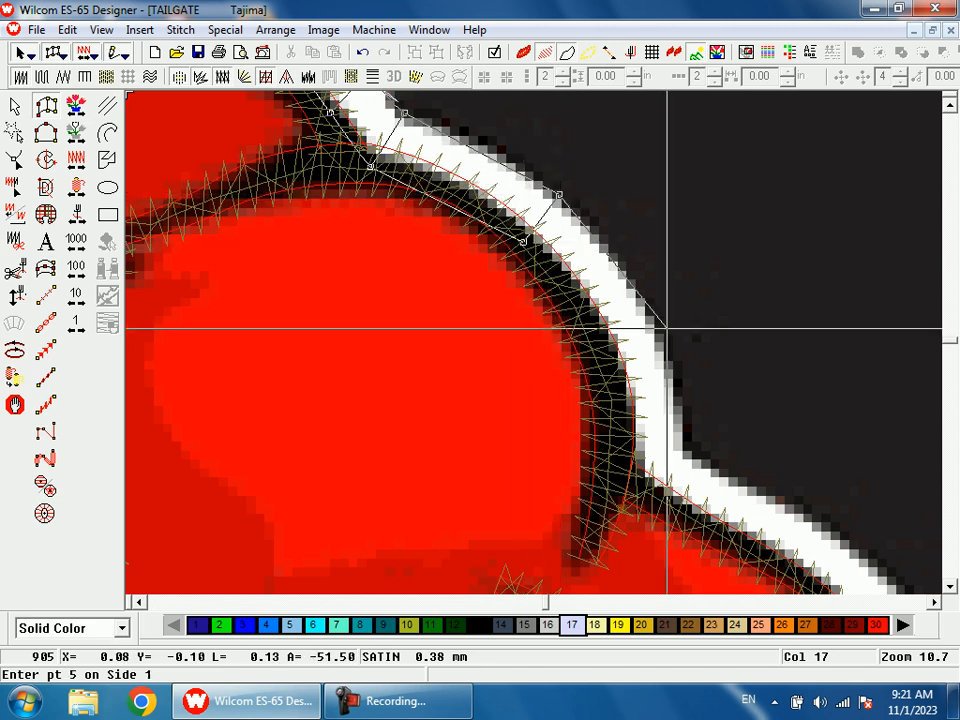
- Extend the column down the outer side of the rounded feather and through the bend at its base
click(667, 345)
click(680, 436)
click(640, 483)
click(686, 445)
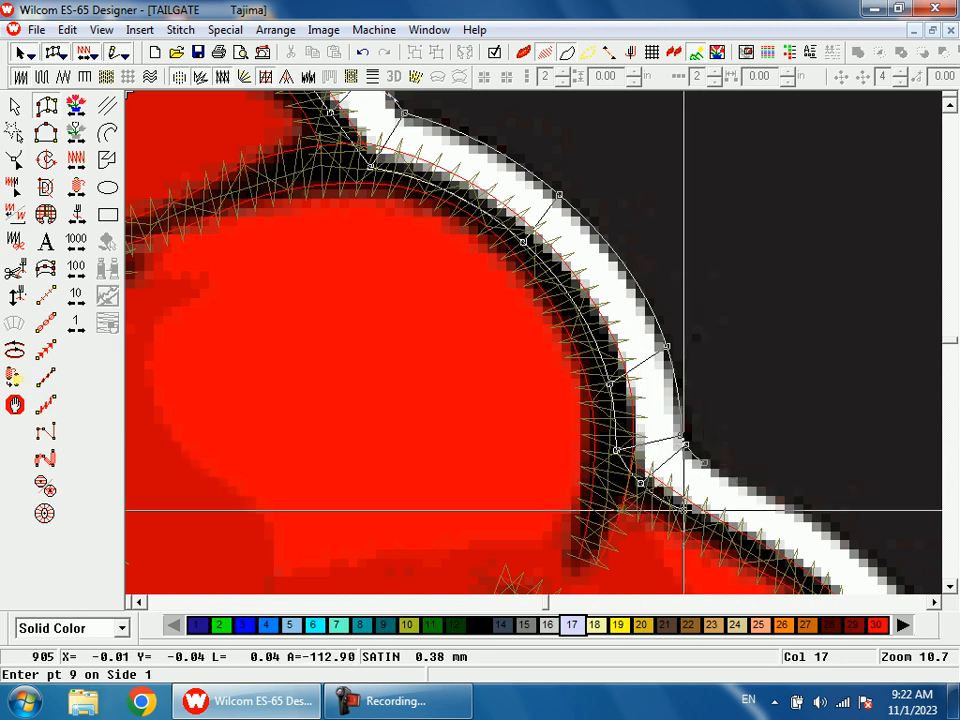
- Continue the column along the outline of the next feather, wrap it around the pointed tip and generate its stitches
key(shift+z)
key(shift+z)
drag(445, 296, 715, 484)
click(553, 251)
click(527, 292)
click(636, 324)
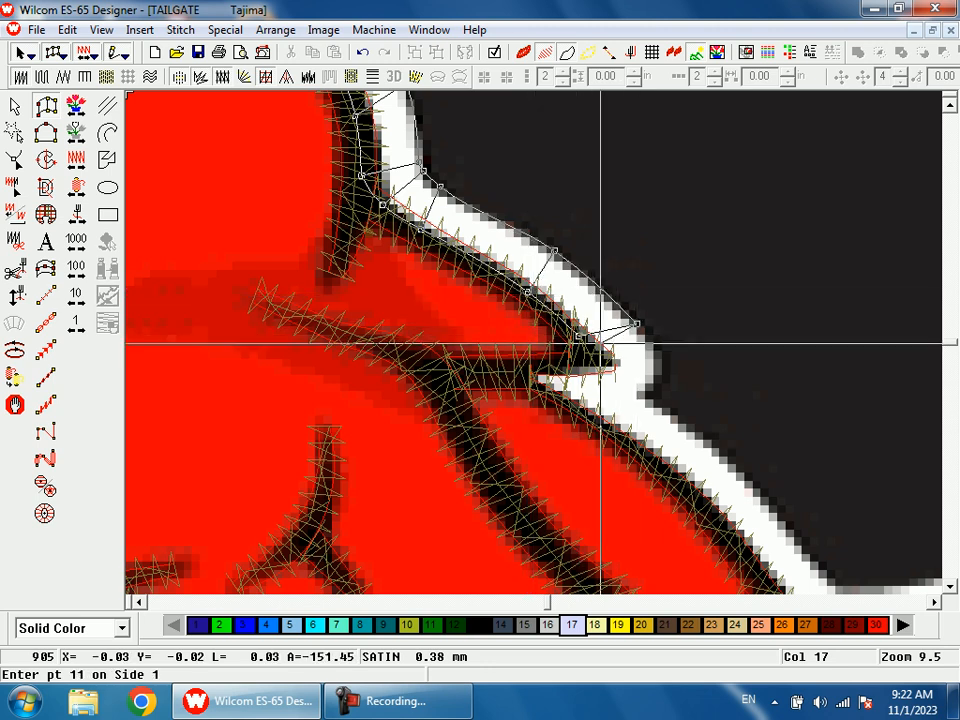
click(574, 364)
click(655, 365)
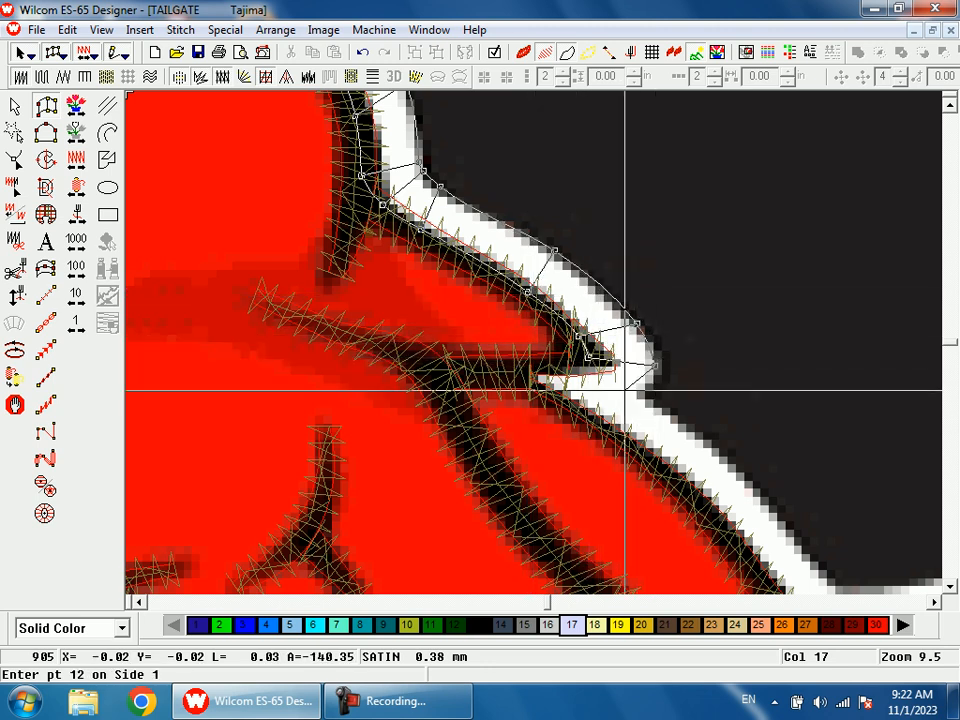
click(631, 402)
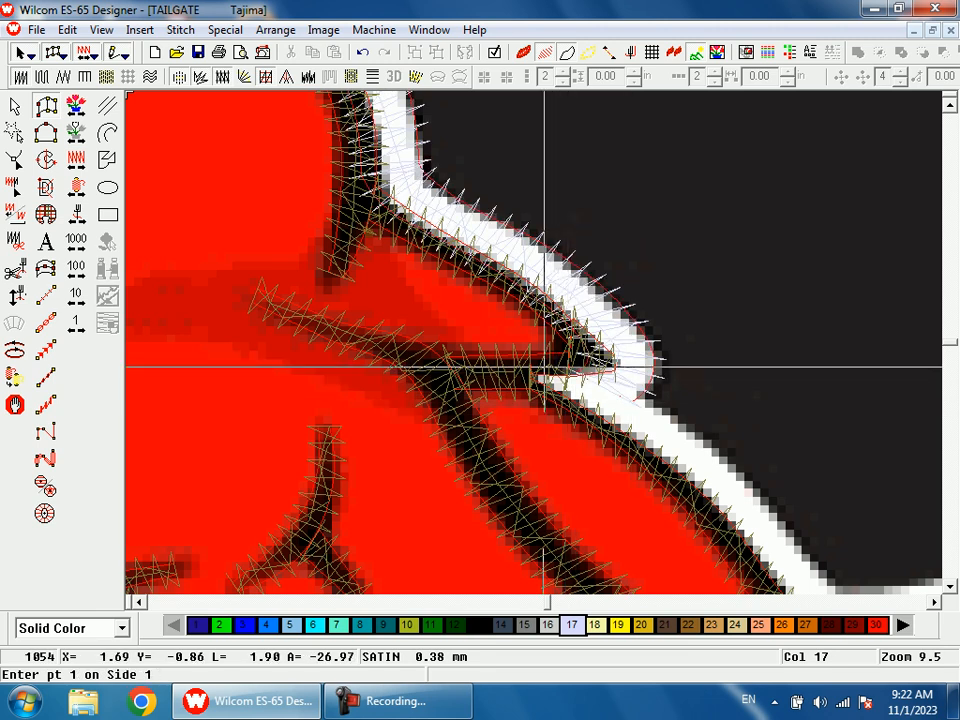
- Begin a new satin column in the slit below the feather tip and run it down the diagonal white outline
click(531, 367)
click(529, 370)
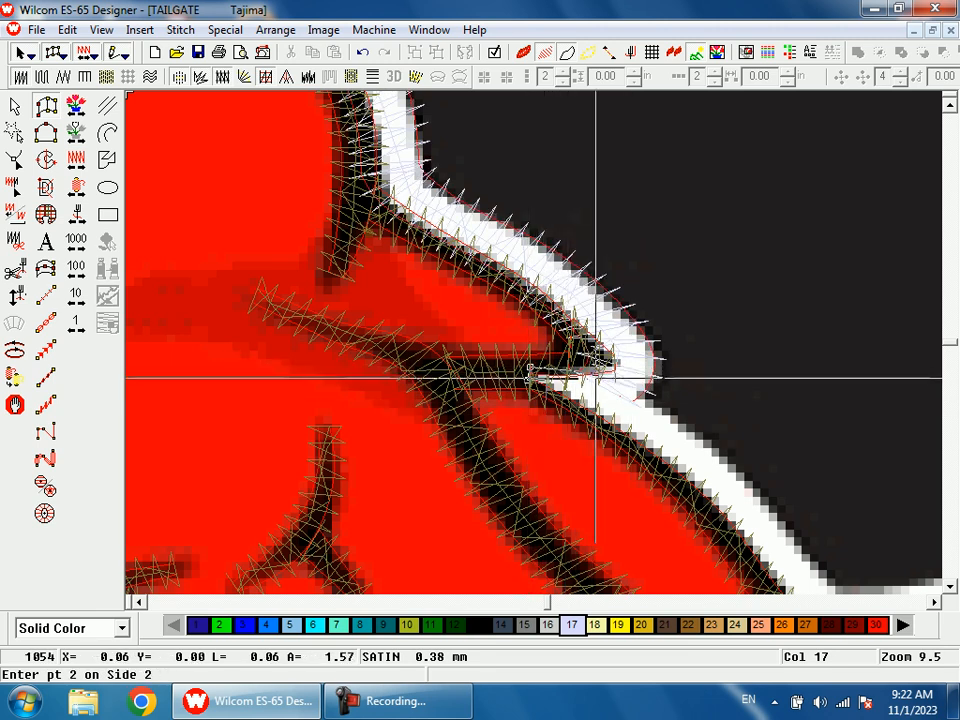
click(576, 406)
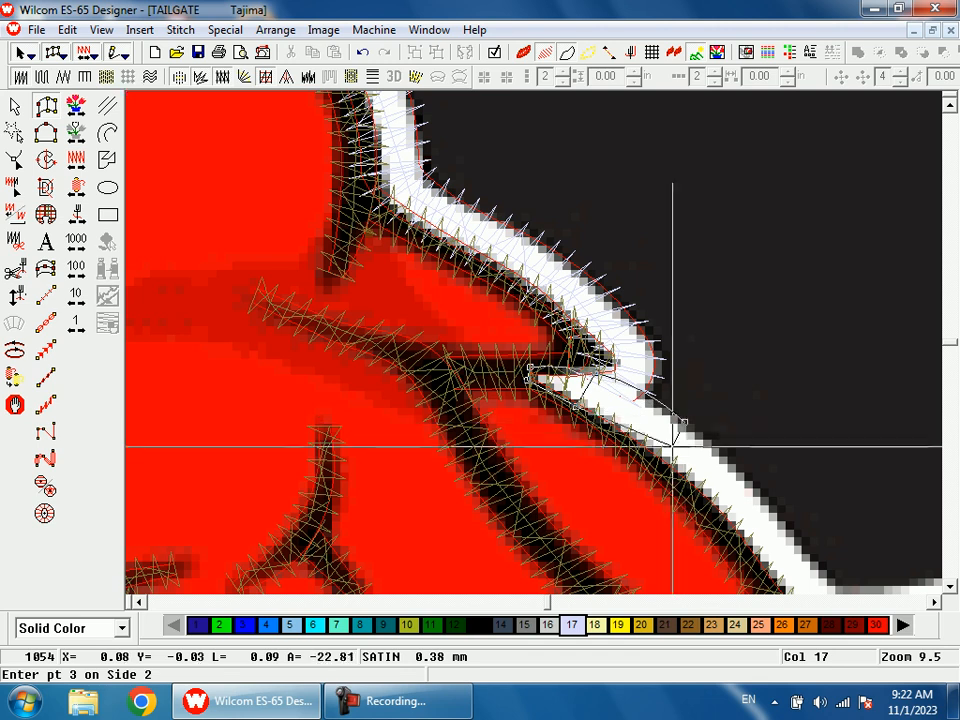
click(654, 459)
scroll(800, 470, down, 2)
click(763, 384)
click(735, 381)
- Extend the column down to the hooked feather and turn it through the inner corner onto the feather's upper edge
key(shift+z)
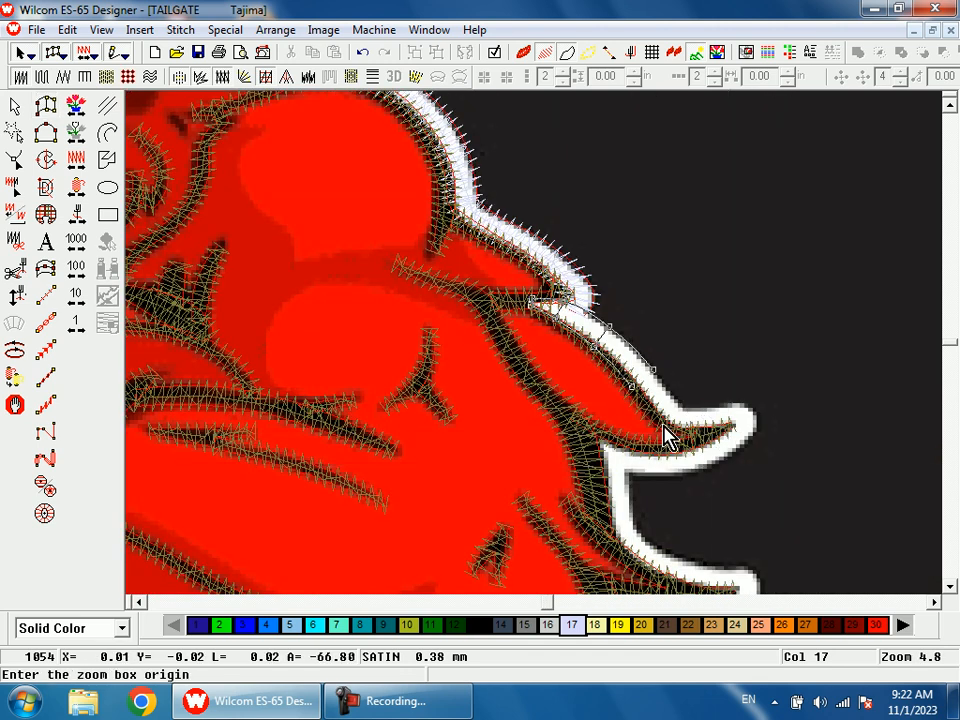
drag(641, 365, 685, 498)
click(581, 238)
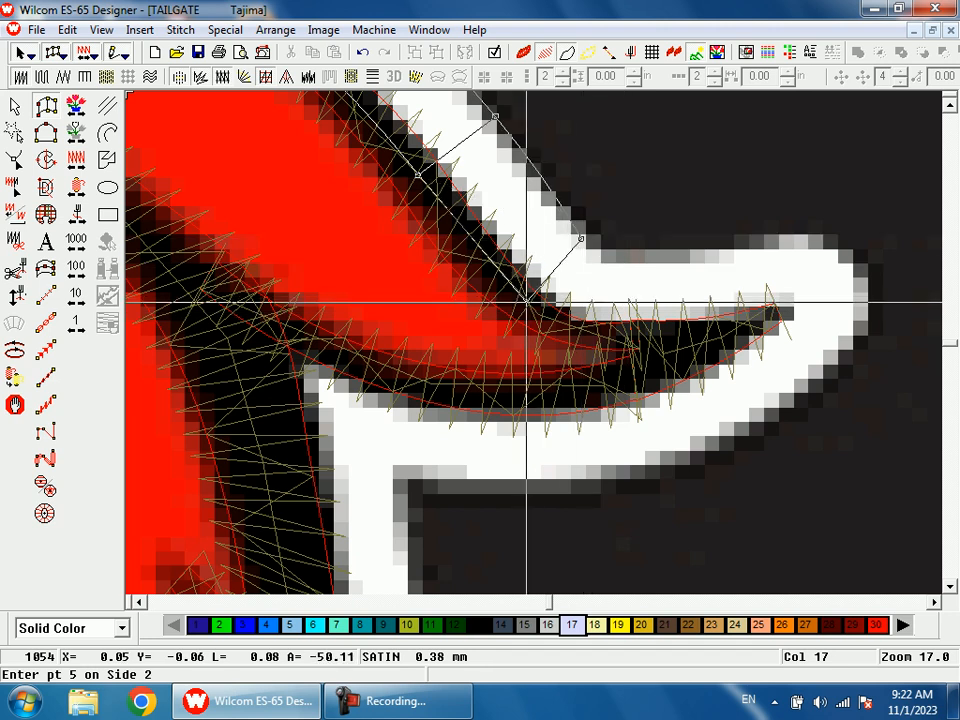
click(524, 301)
click(595, 256)
click(579, 334)
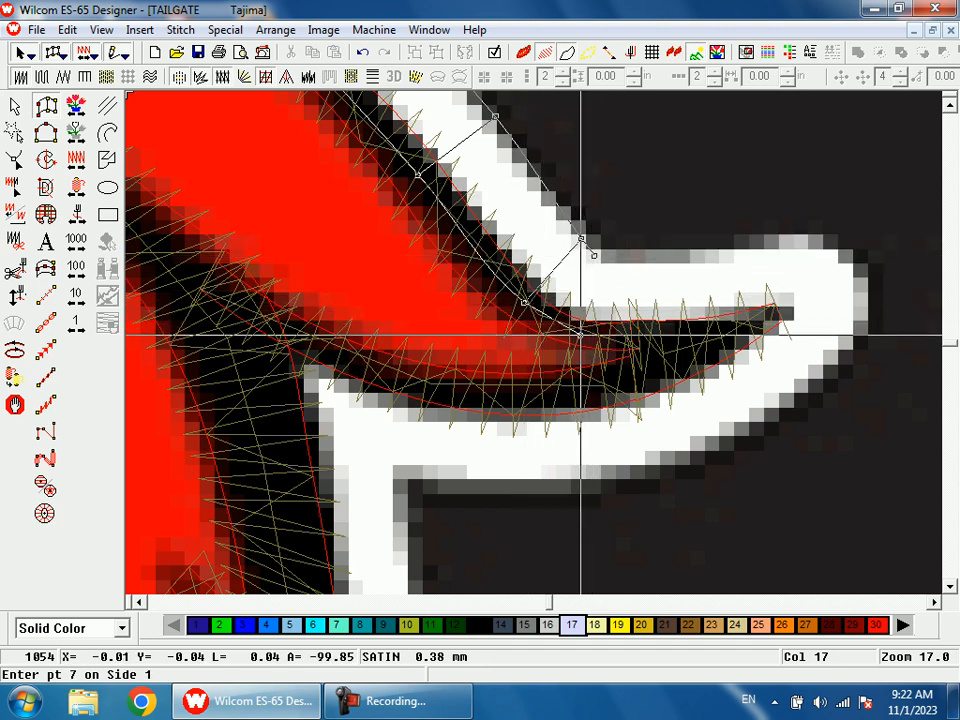
click(620, 257)
click(629, 333)
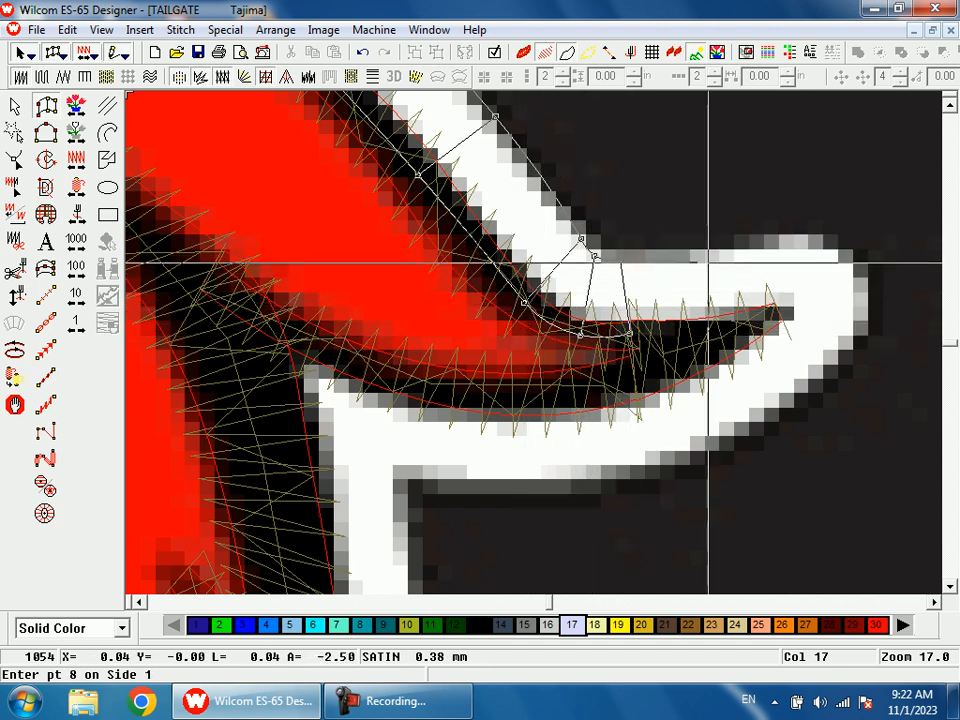
- Continue the column along the hooked feather's upper edge and fan the paired points around its rounded tip
click(789, 241)
click(747, 323)
click(855, 266)
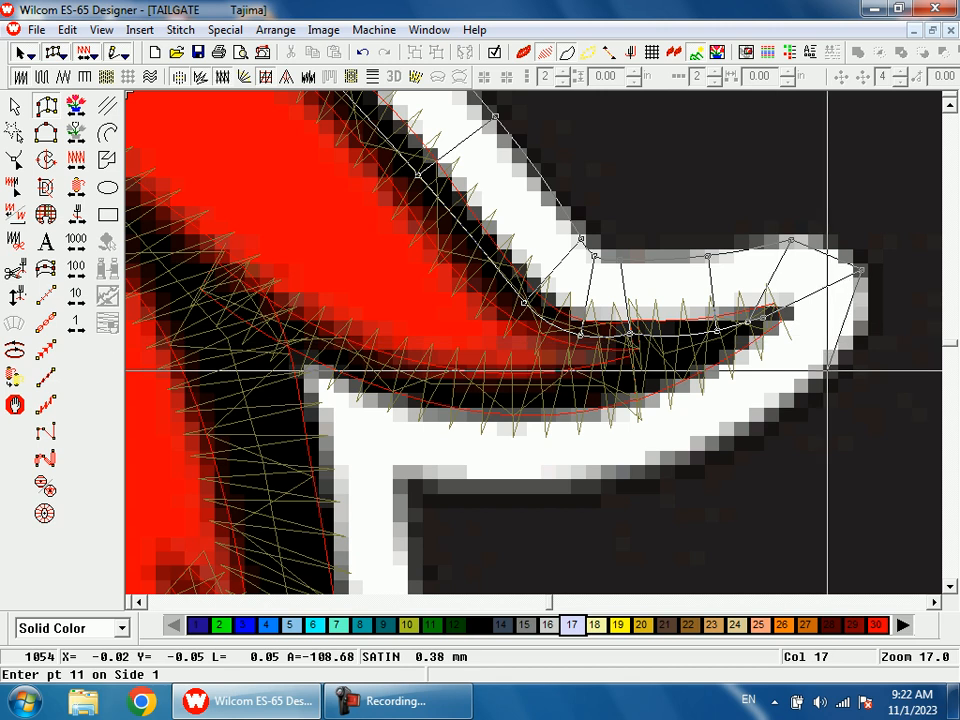
click(832, 370)
click(764, 322)
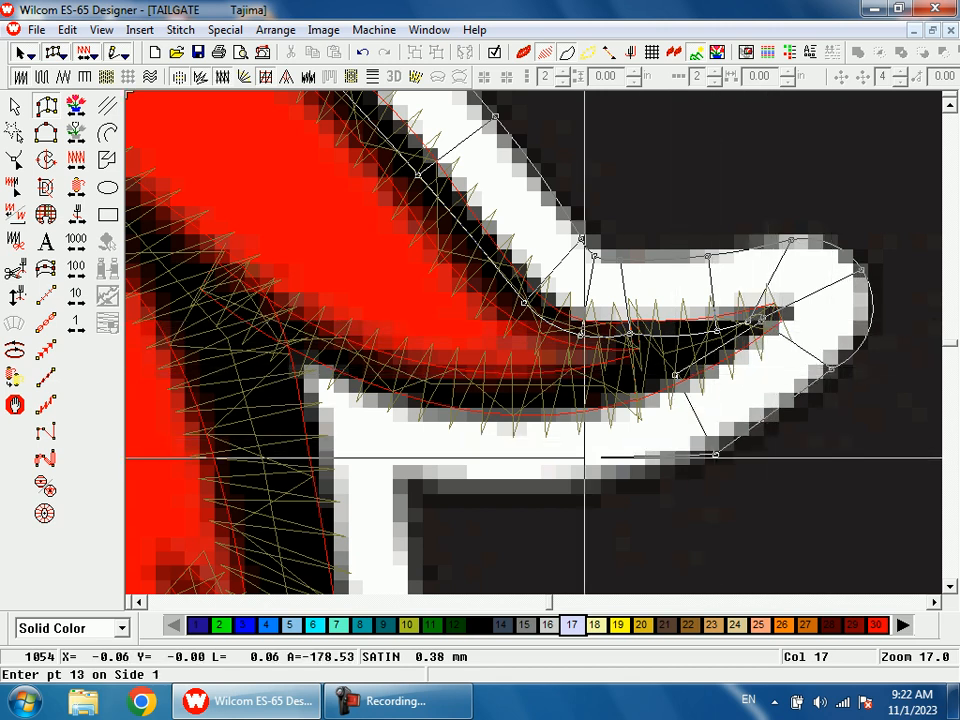
- Carry the column back along the underside of the hooked feather to its inner corner and generate its stitches
click(529, 489)
click(517, 400)
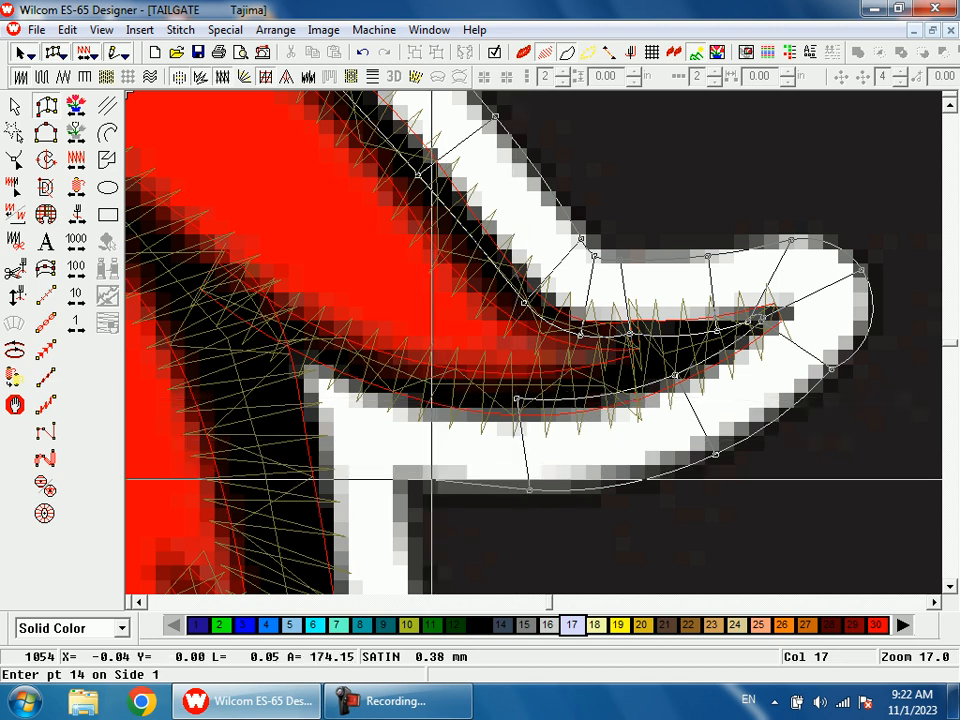
click(348, 474)
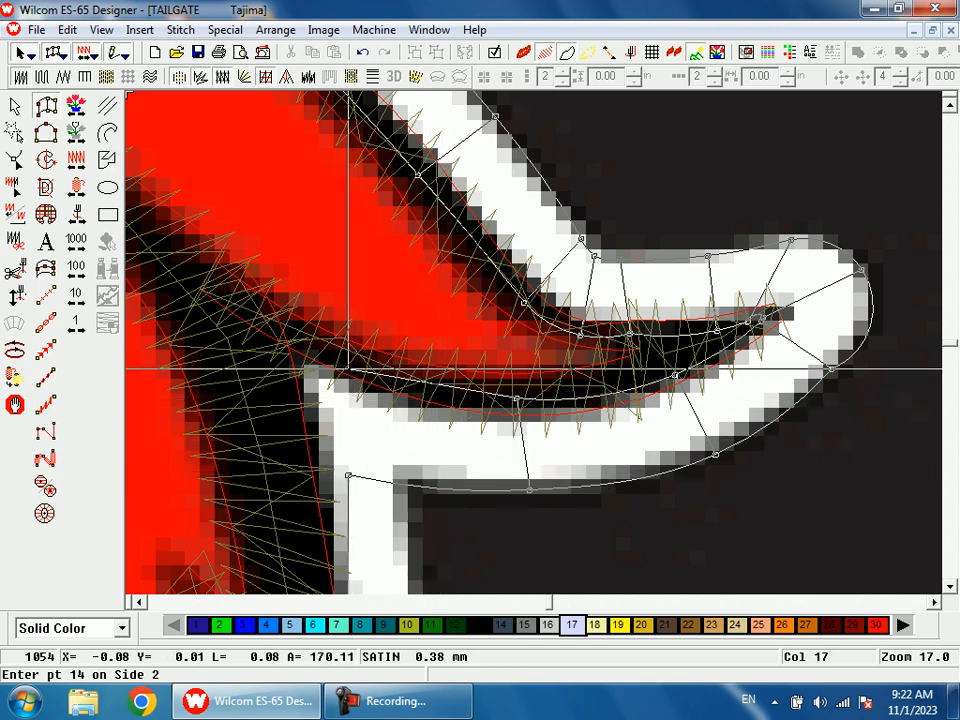
click(321, 354)
key(Return)
- Start a new satin column at the inner corner under the hooked feather and lead it down the vertical white outline
key(shift+z)
key(shift+z)
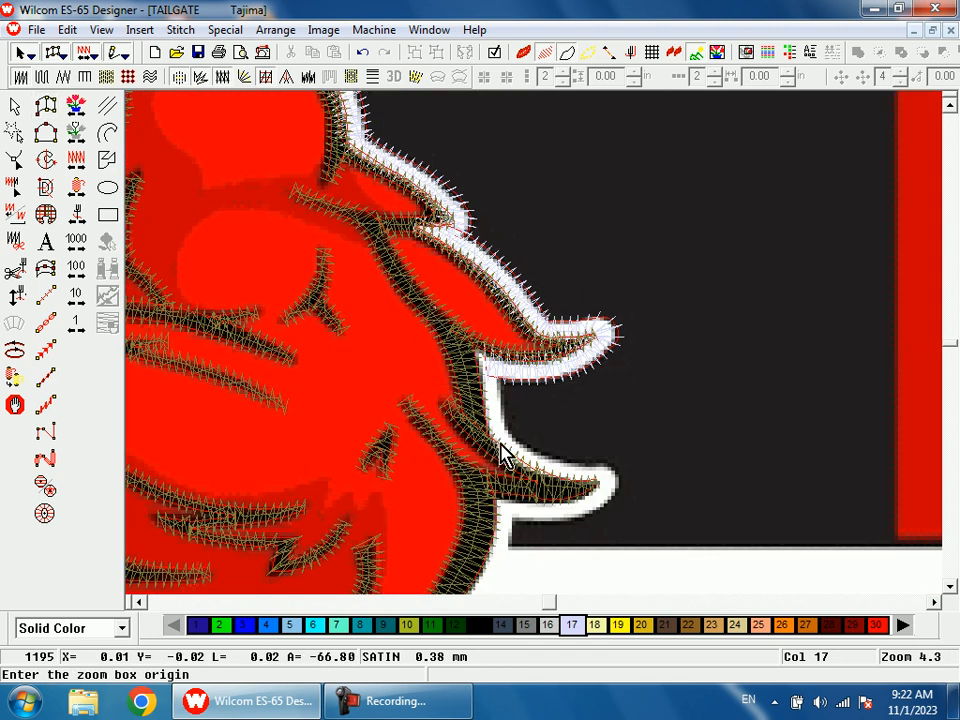
drag(433, 318, 511, 476)
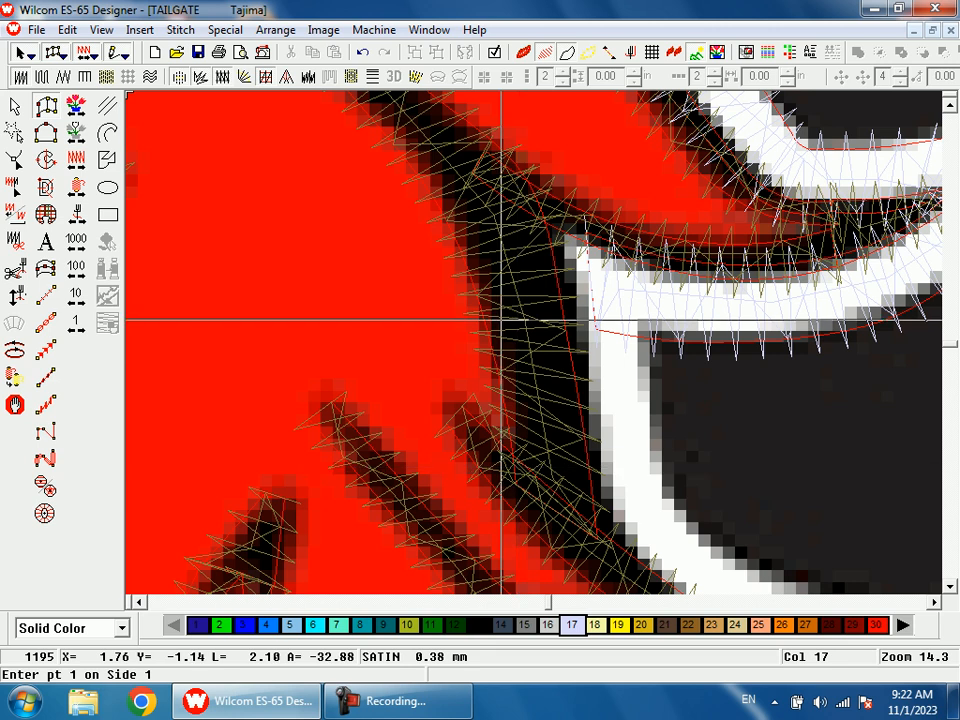
click(536, 216)
click(543, 290)
click(648, 368)
click(562, 384)
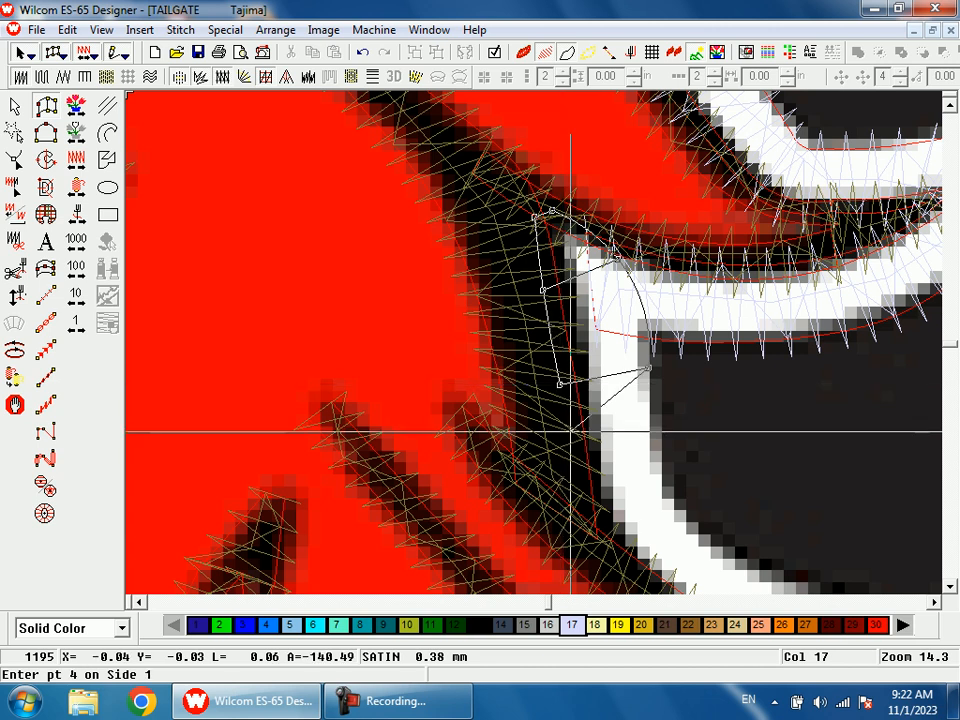
- Continue the column with paired points around the concave curve leading onto the lowest feather's upper edge
click(627, 356)
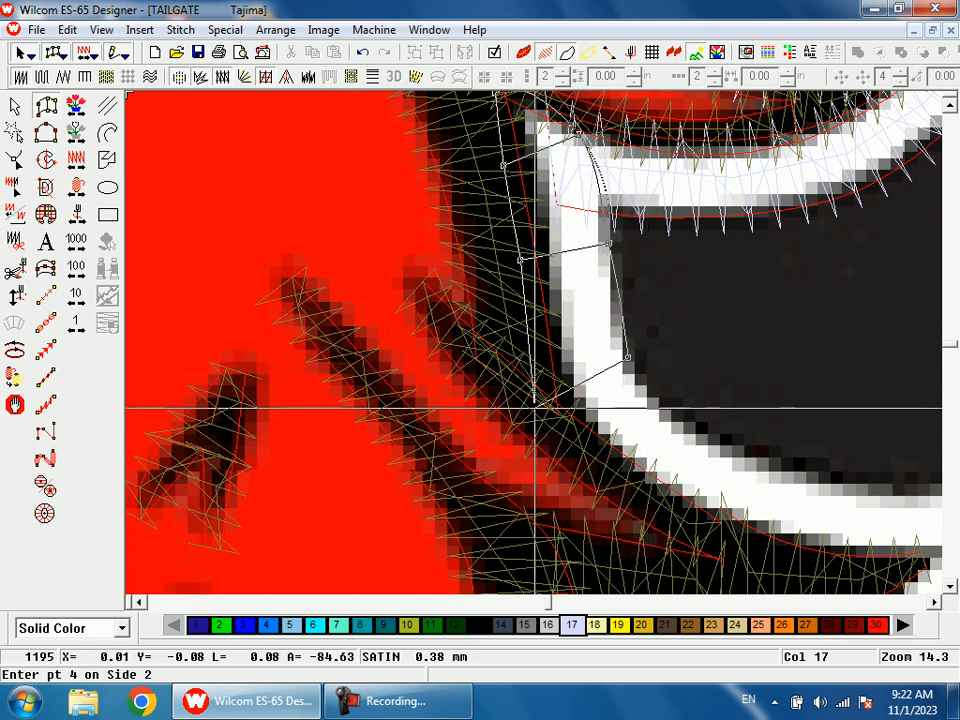
click(538, 401)
click(660, 404)
click(620, 476)
click(601, 340)
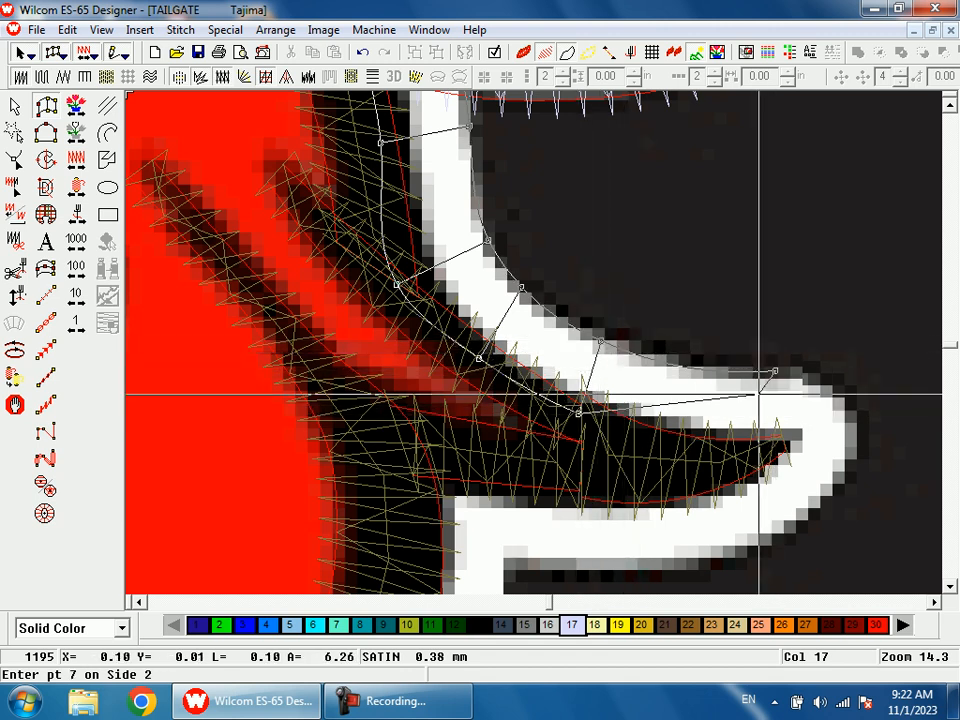
- Fan the column's paired points around the lowest feather's rounded tip and carry it back along the underside to the inner corner
click(733, 450)
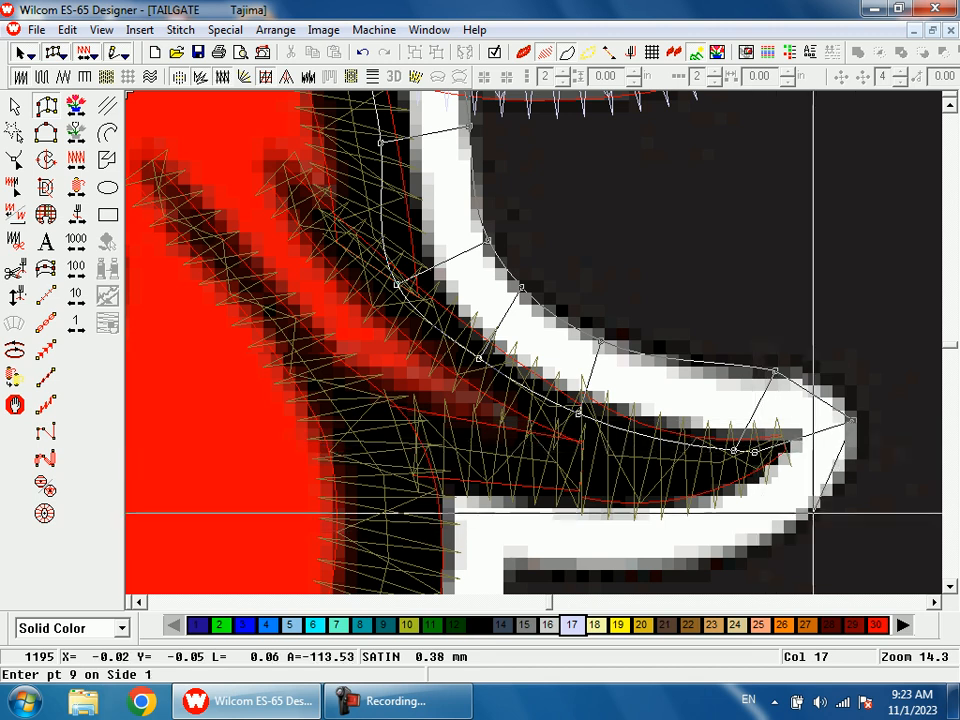
click(815, 506)
click(744, 461)
middle_click(619, 459)
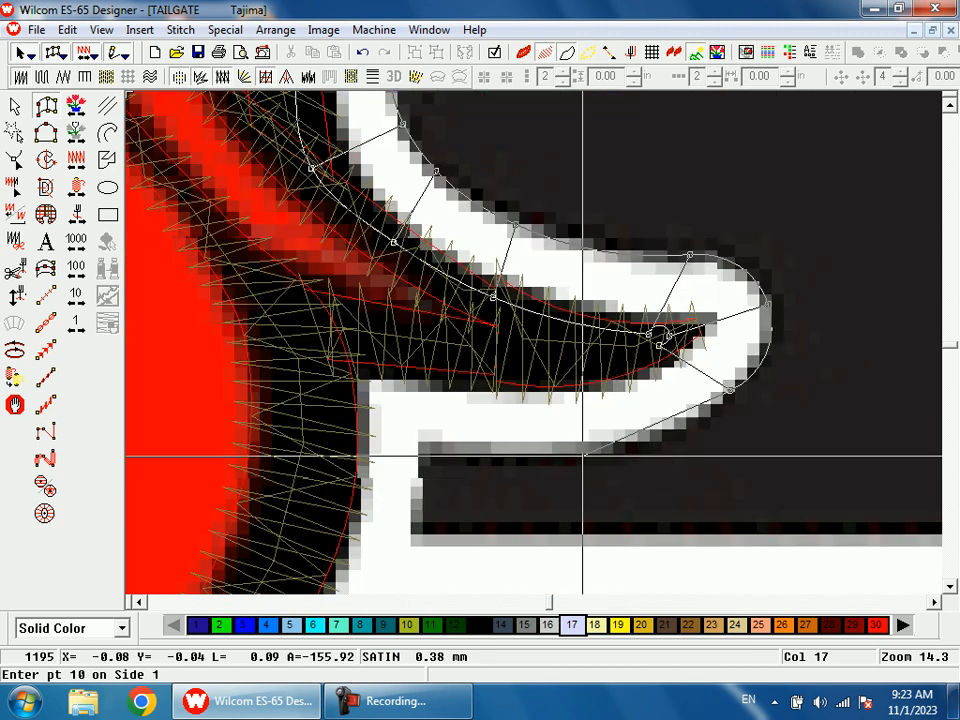
click(585, 366)
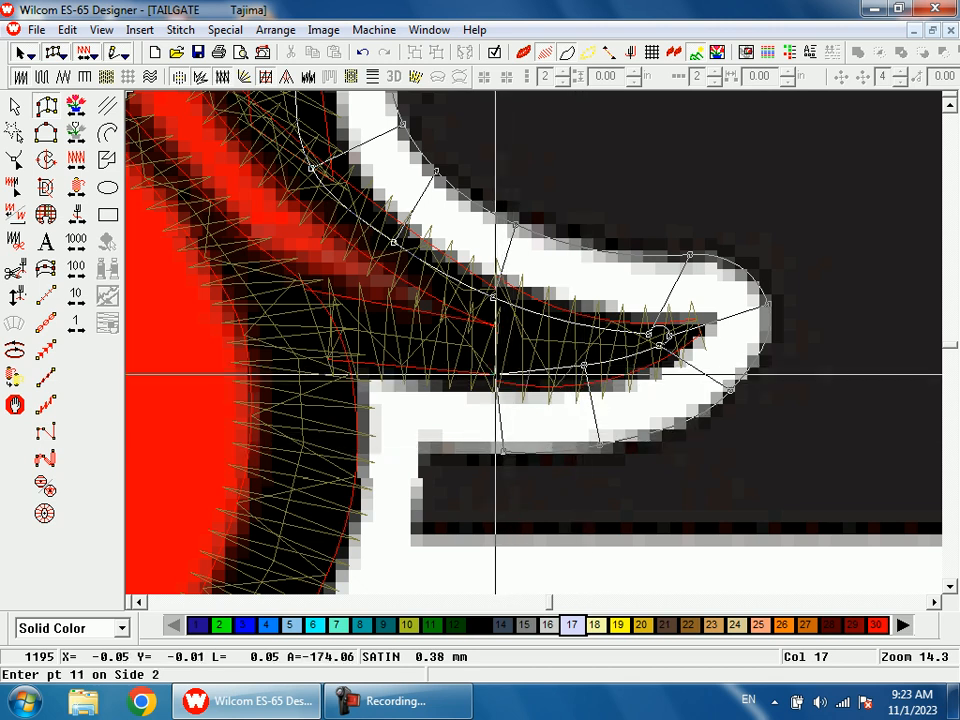
click(421, 449)
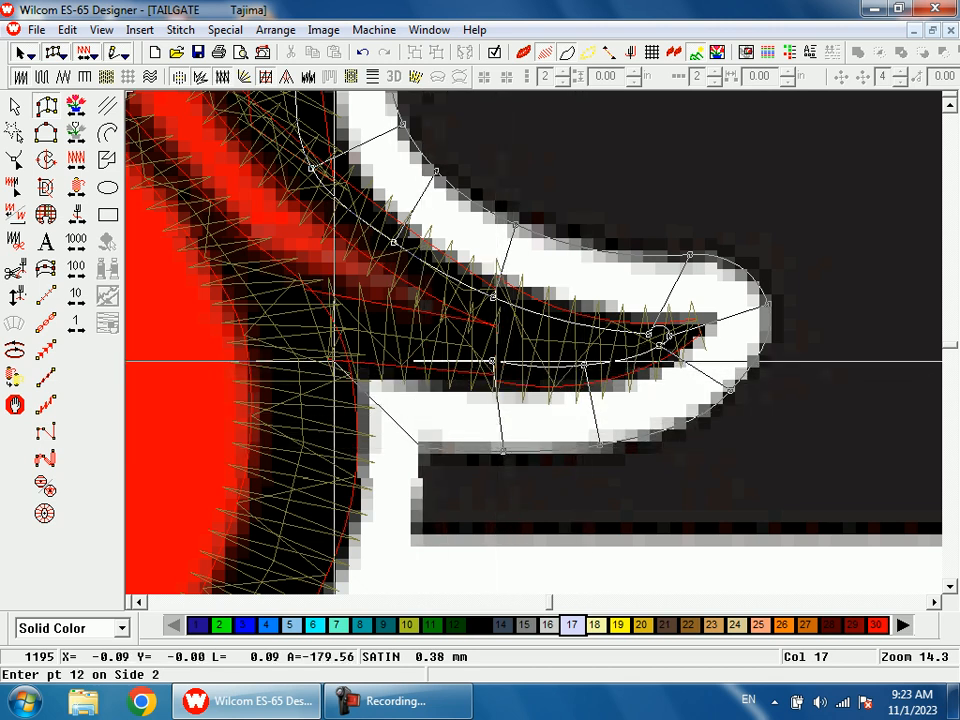
click(364, 420)
- Extend the column from the inner corner down the arm's white outline, past the horizontal white bar to the red banner's upper edge
key(shift+z)
key(shift+z)
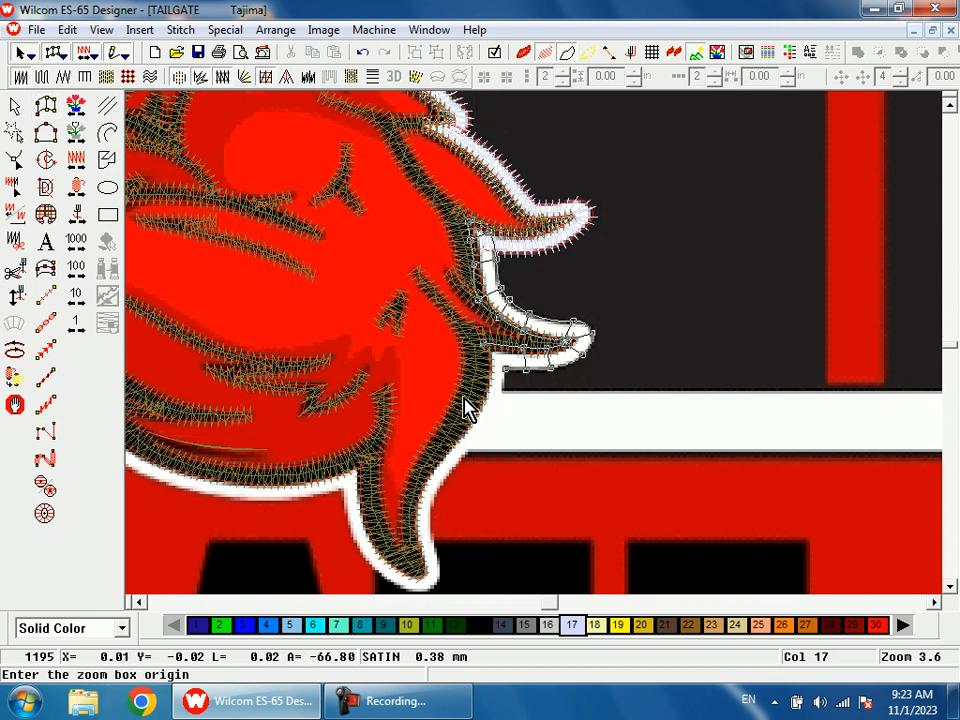
drag(464, 404, 482, 479)
click(511, 273)
click(489, 436)
click(424, 403)
key(c)
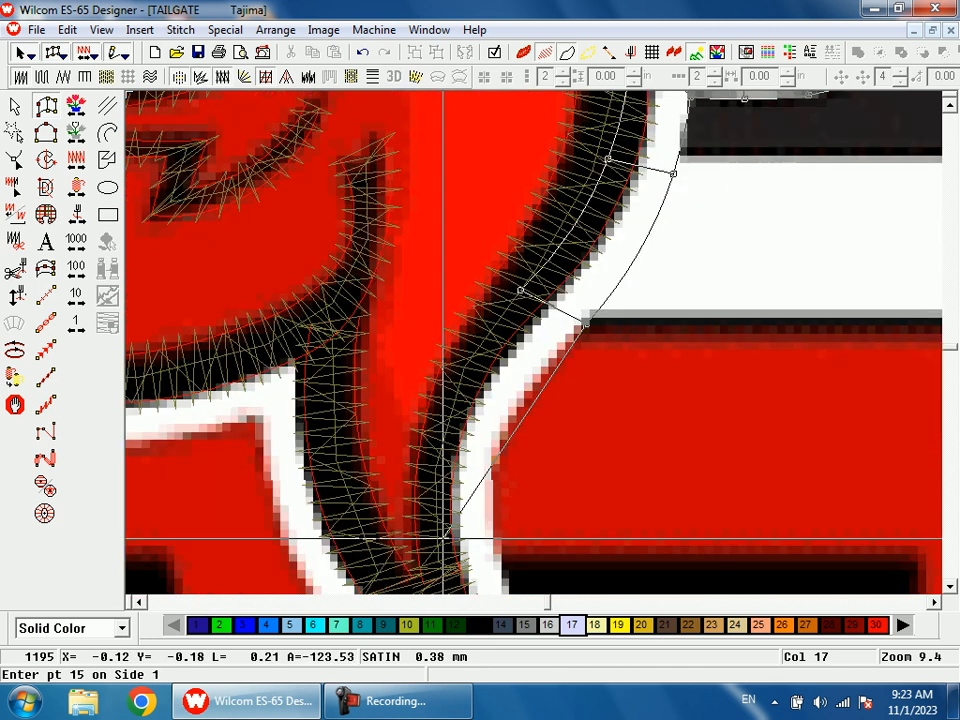
- Continue the column with paired points down the concave outer edge of the downward-pointing elbow feather toward its tip
click(507, 423)
key(c)
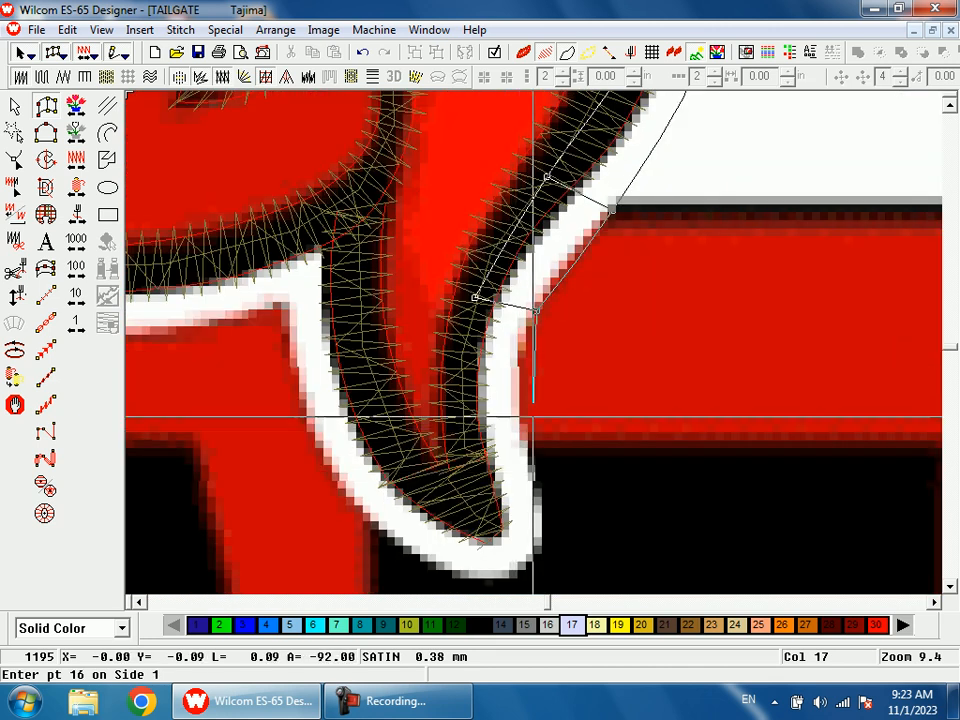
click(521, 411)
click(462, 413)
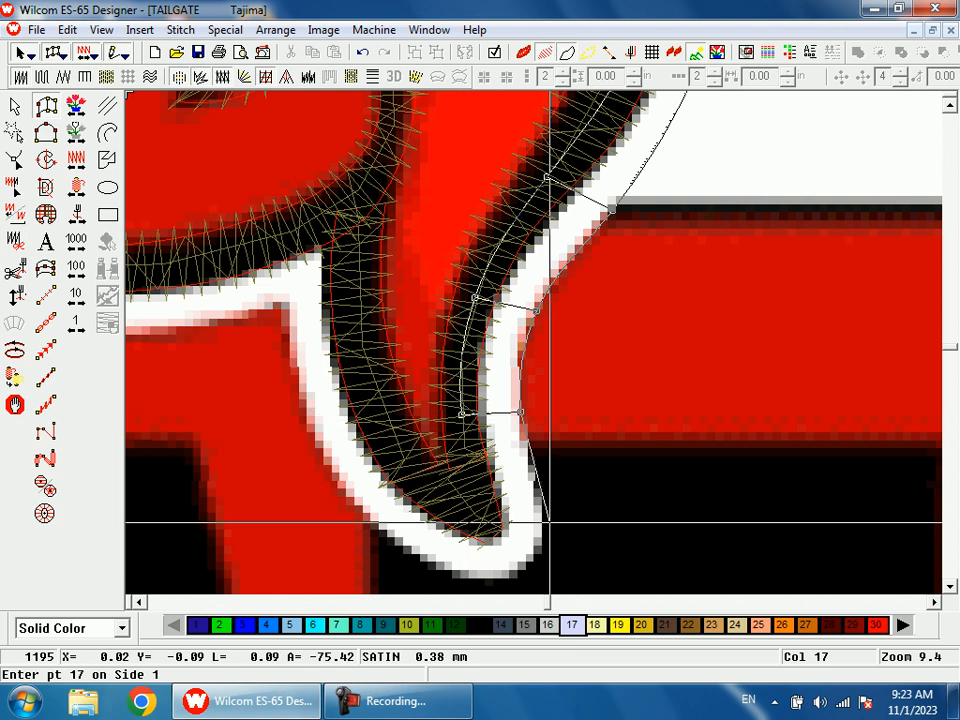
click(482, 496)
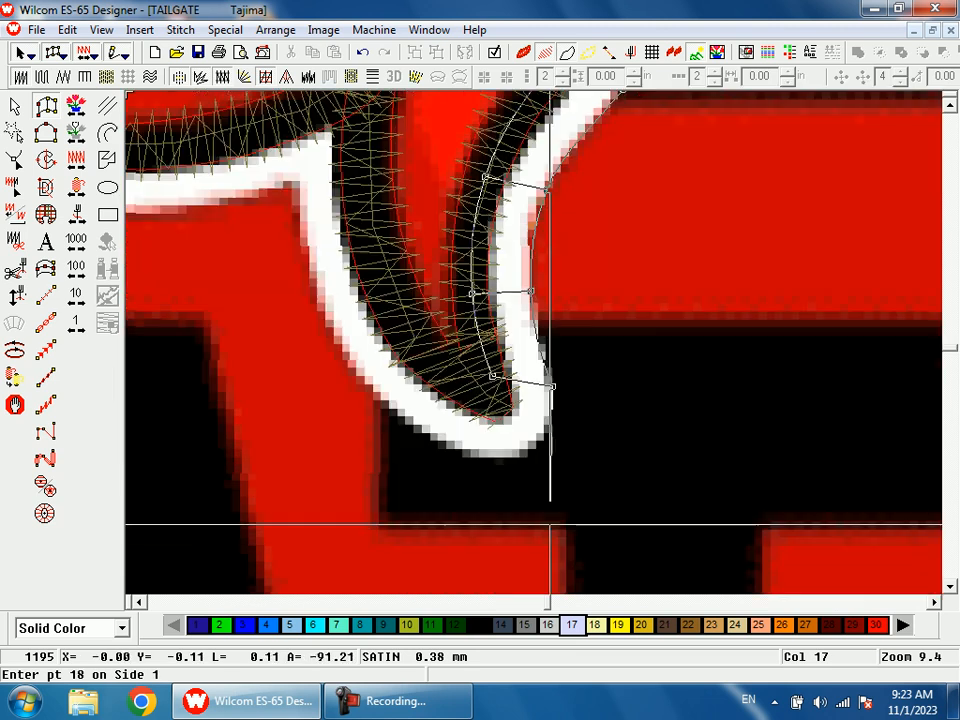
- Fan the paired points around the elbow feather's tip and lead the column up its inner edge to the corner under the forearm
click(531, 450)
click(490, 386)
click(466, 455)
click(476, 396)
click(387, 401)
click(437, 372)
click(309, 284)
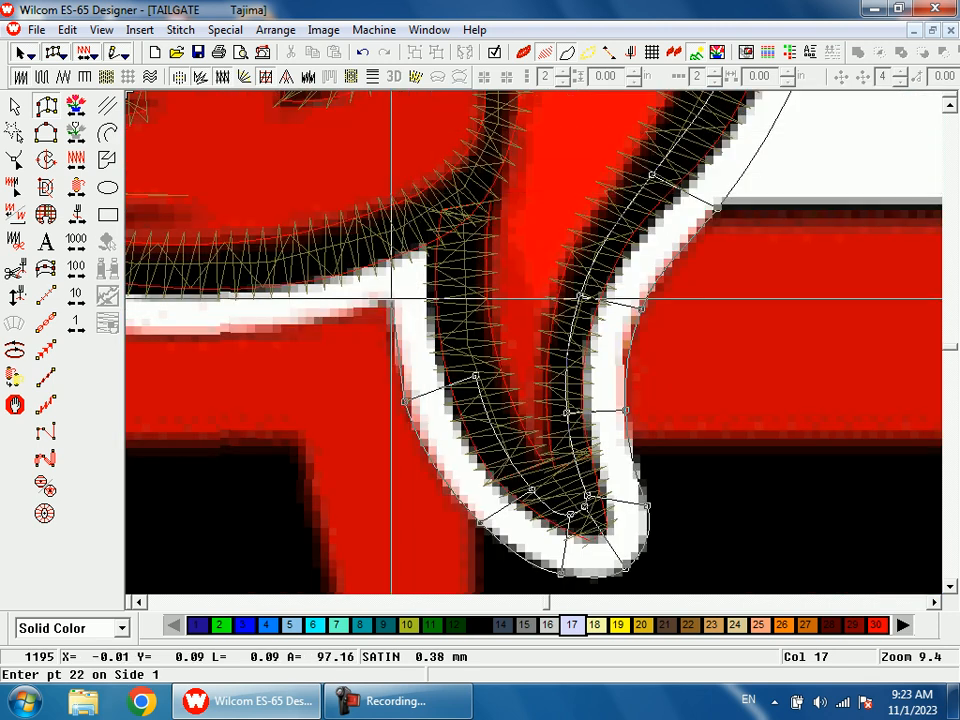
click(452, 217)
click(454, 210)
- Carry the column from the corner along the curved white outline beneath the forearm
key(shift+z)
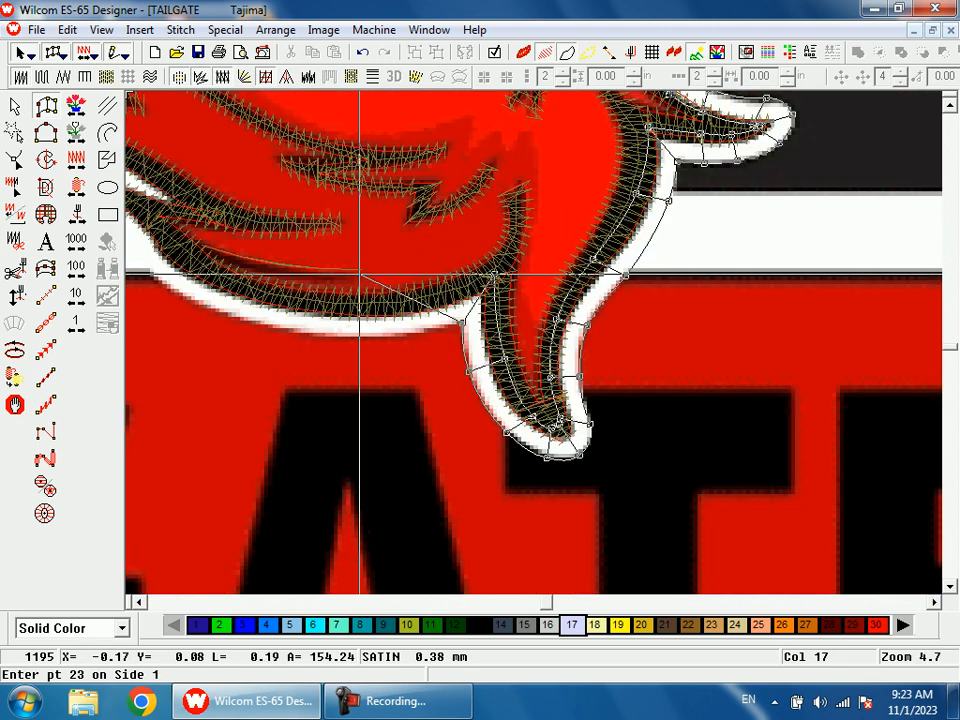
key(shift+z)
drag(410, 290, 540, 385)
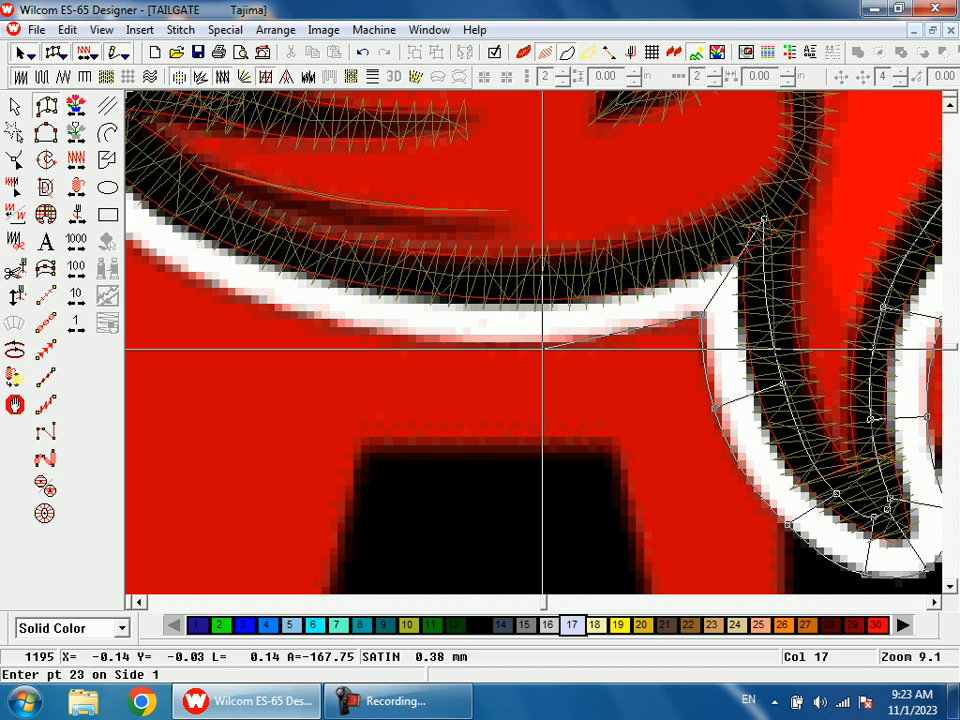
click(541, 342)
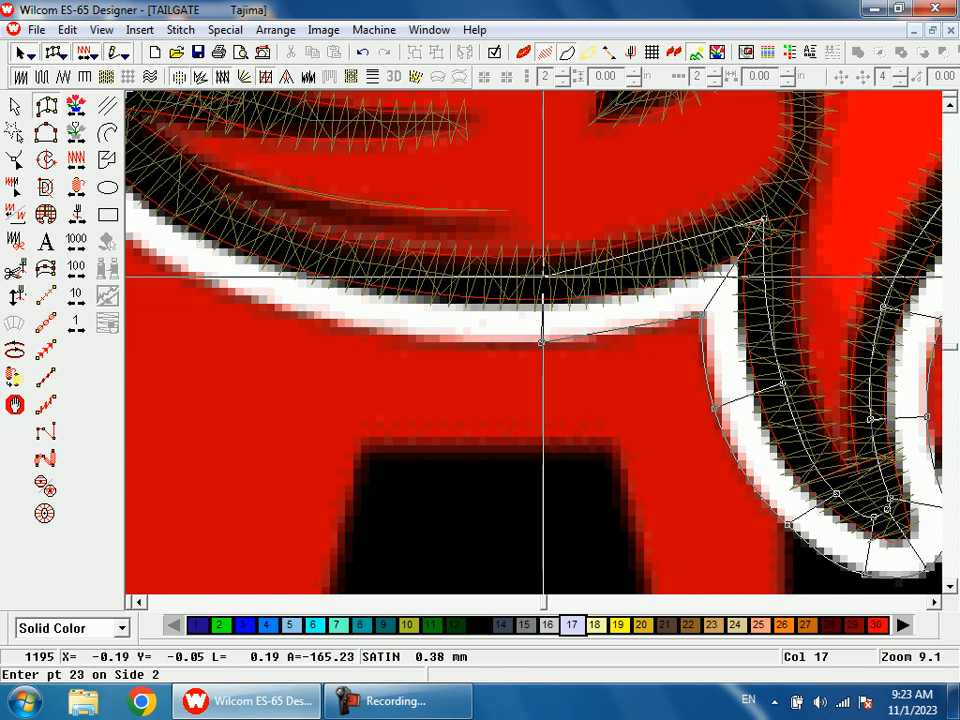
click(278, 311)
click(298, 247)
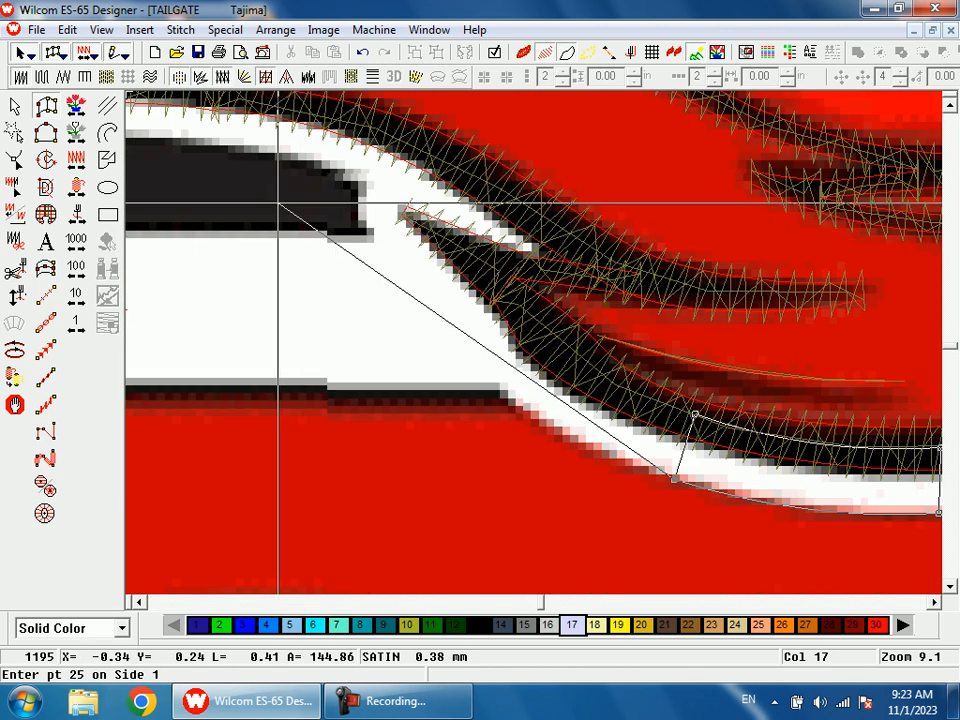
- Lead the column up over the white bar, wrap it around the forearm feather's pointed tip and generate its stitches
click(494, 386)
click(545, 328)
click(418, 300)
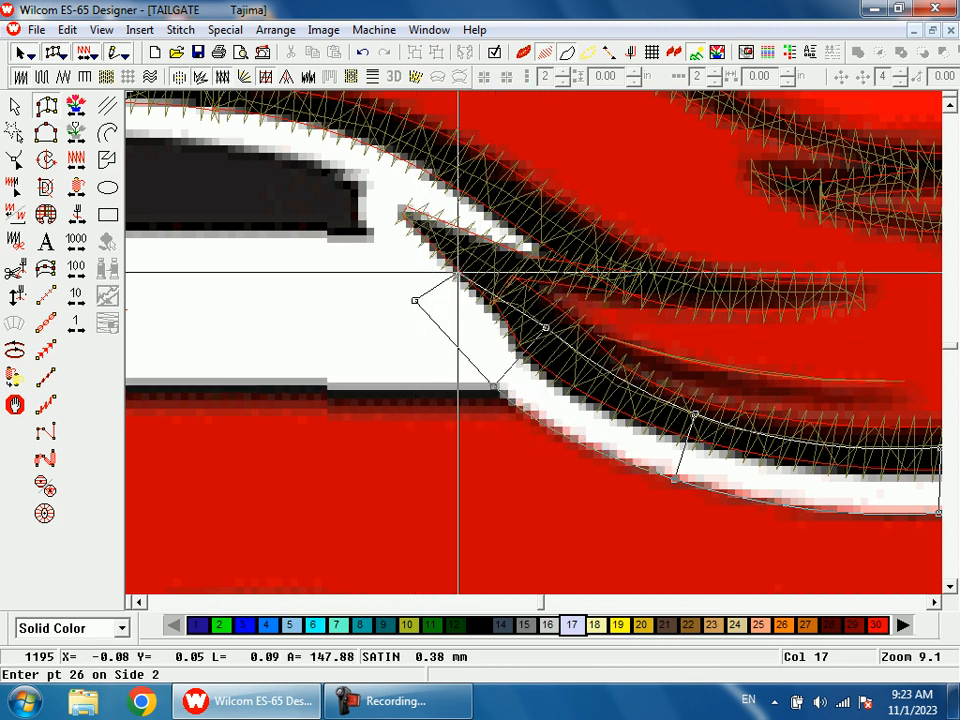
click(464, 267)
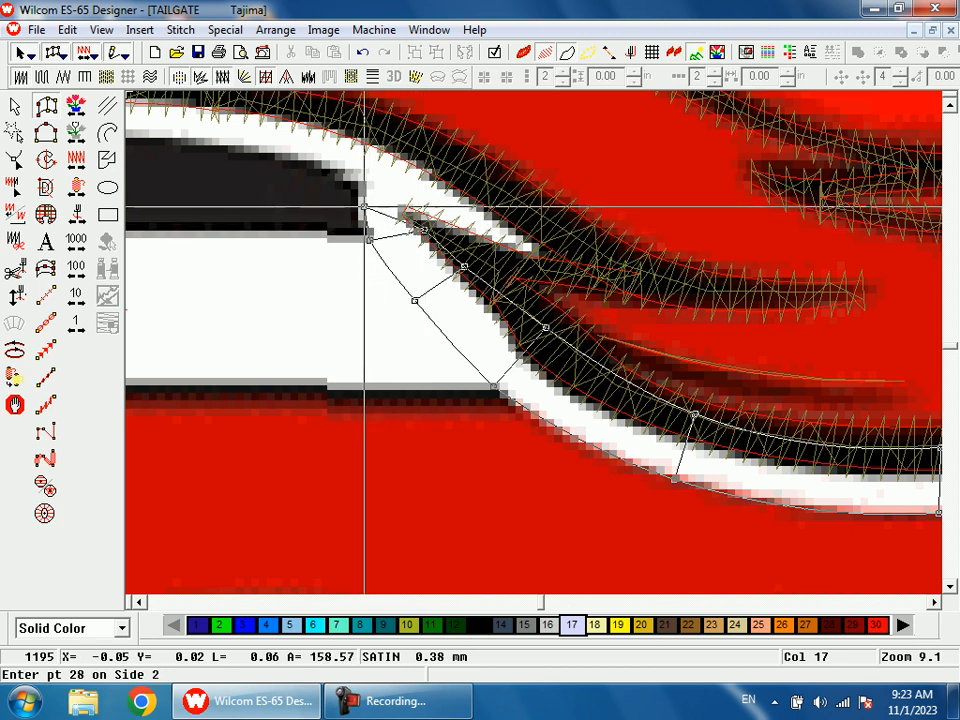
click(412, 211)
click(370, 165)
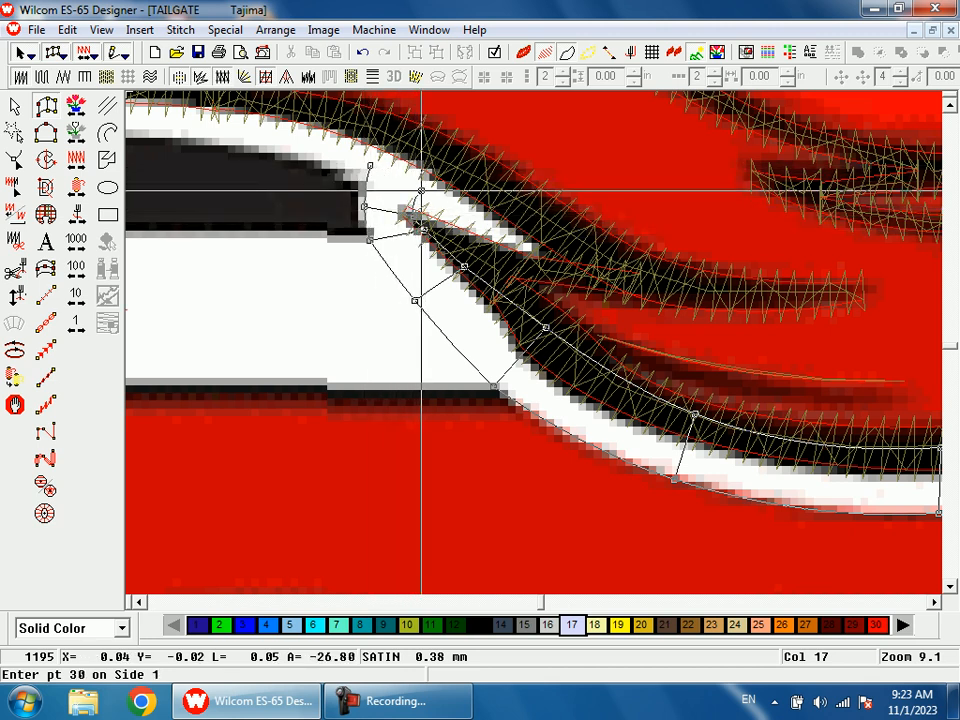
key(Return)
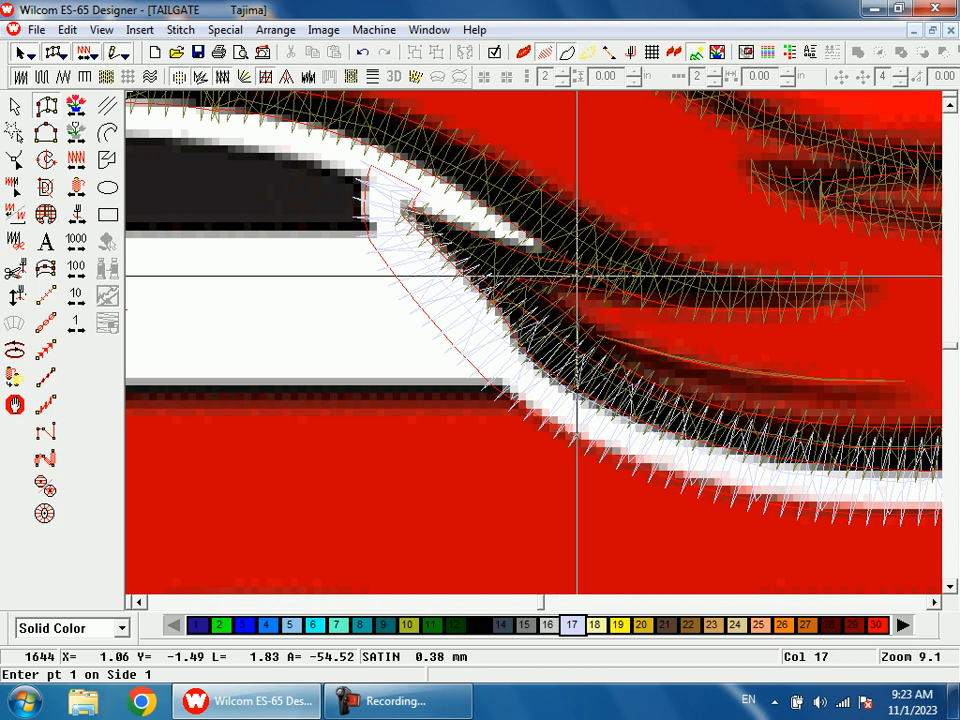
- Digitize a satin column from the narrow white gap behind the pointed feather along the forearm's outline and around the next feather's rounded tip
click(487, 243)
click(512, 193)
click(414, 205)
click(366, 188)
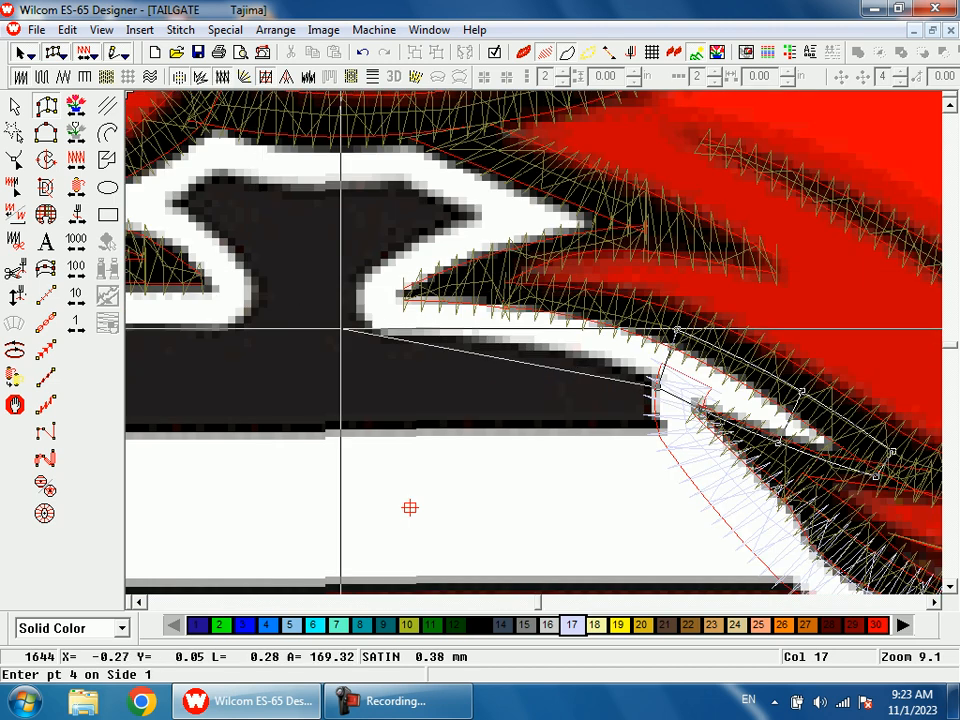
click(522, 300)
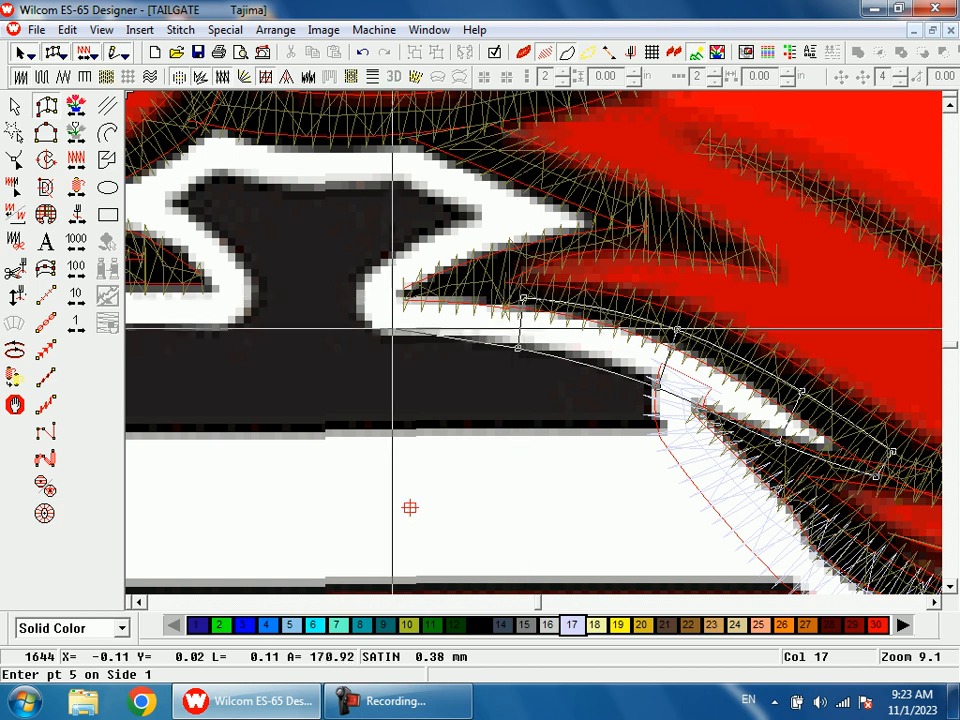
click(388, 336)
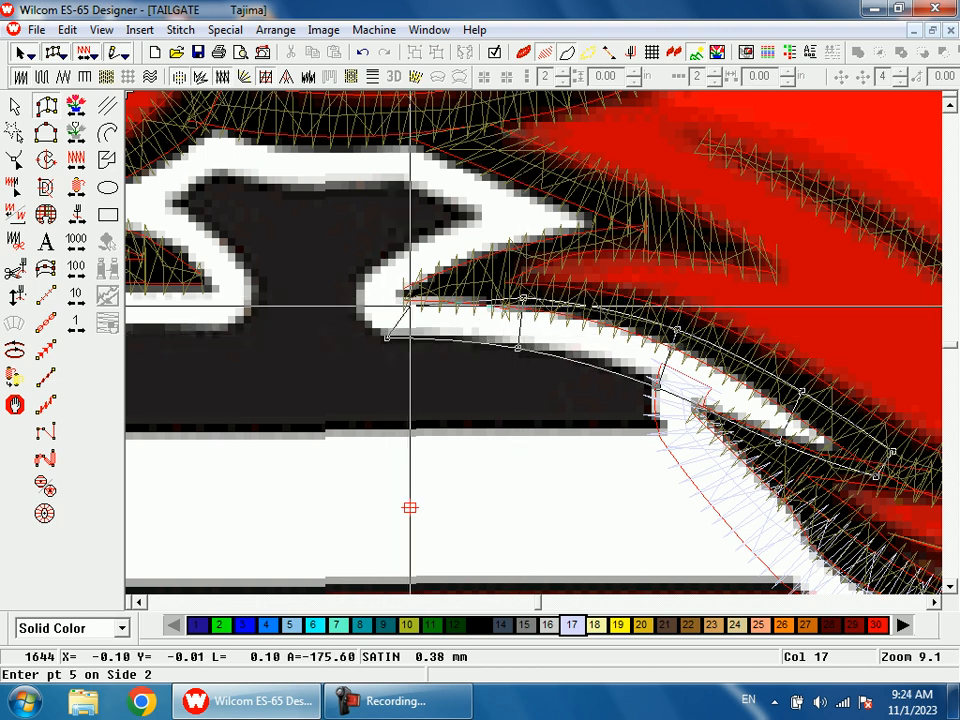
click(360, 298)
click(384, 261)
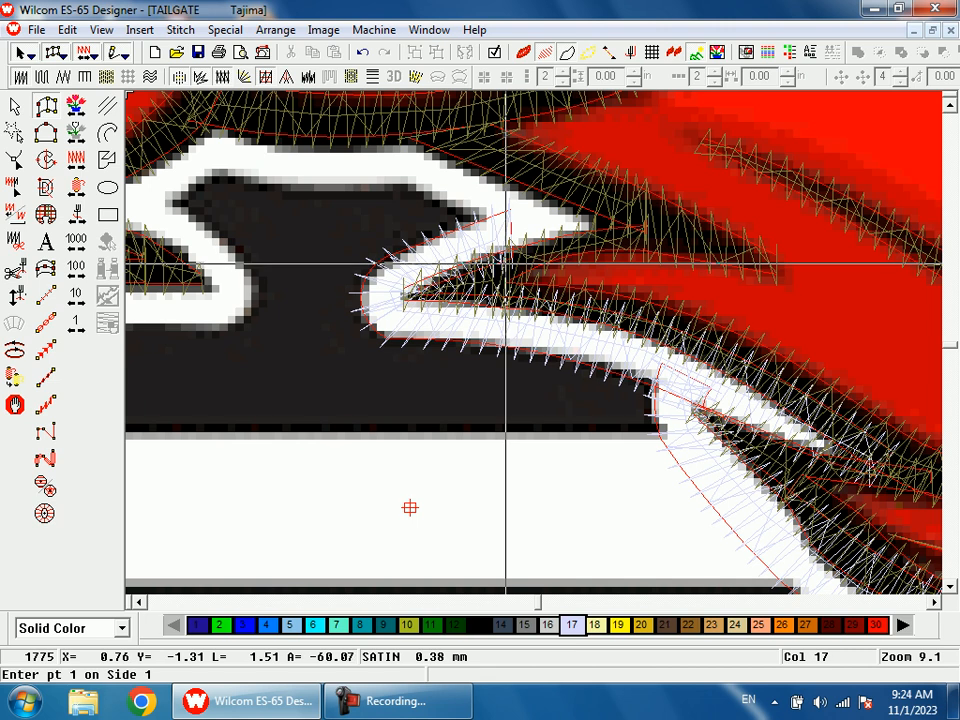
- Fill the pointed white notch above that feather with a short satin column and generate its stitches
click(500, 152)
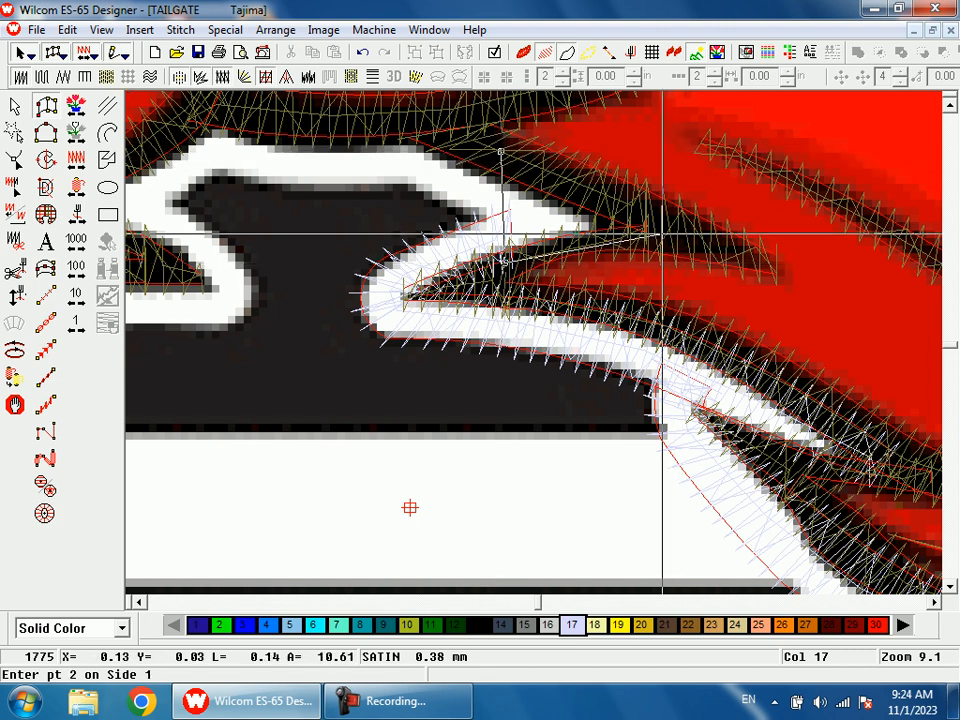
key(Return)
scroll(600, 211, up, 2)
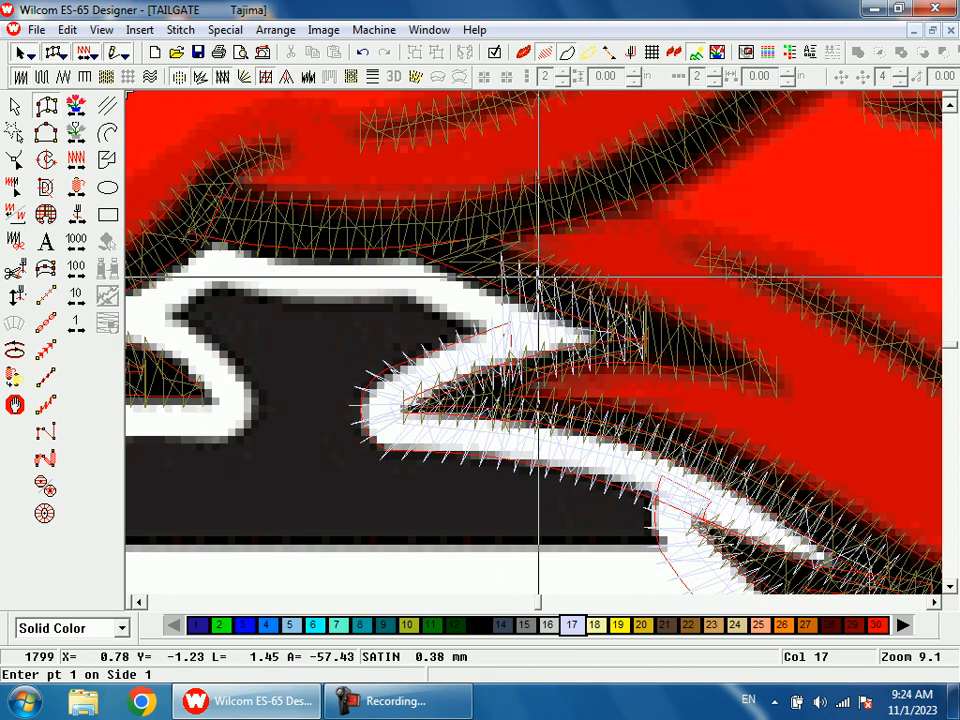
- Start a new satin column at the notch and run paired points along the white outline across the top of the dark gap
click(504, 321)
click(504, 330)
click(414, 239)
click(410, 298)
click(326, 237)
click(324, 301)
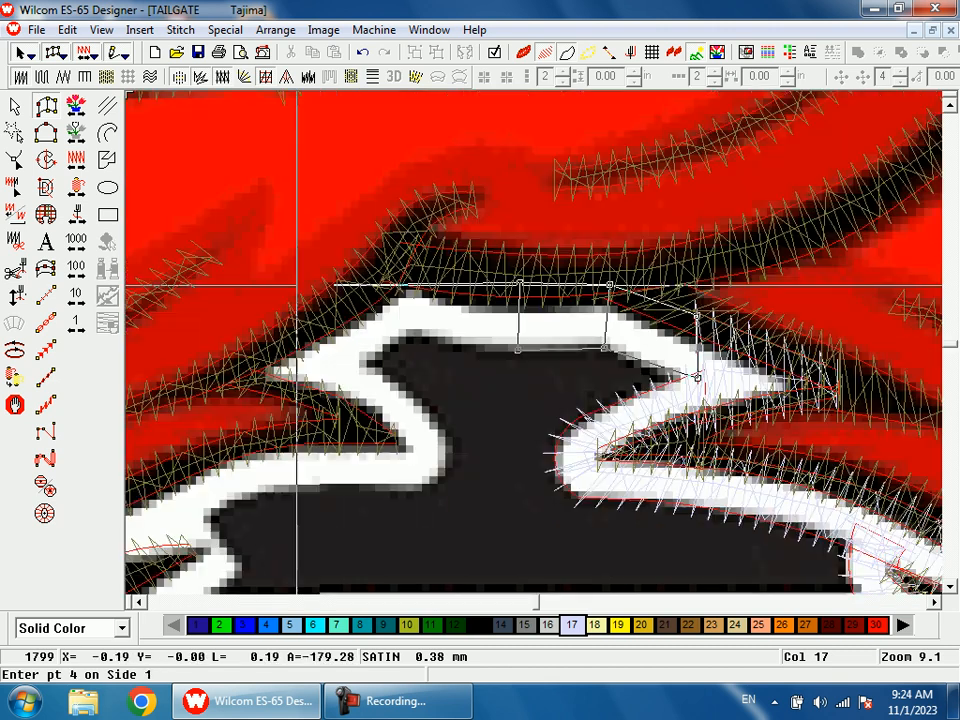
- Turn the column around the gap's upper corner, lead it down the slanted outline toward the opposite notch and generate its stitches
click(403, 268)
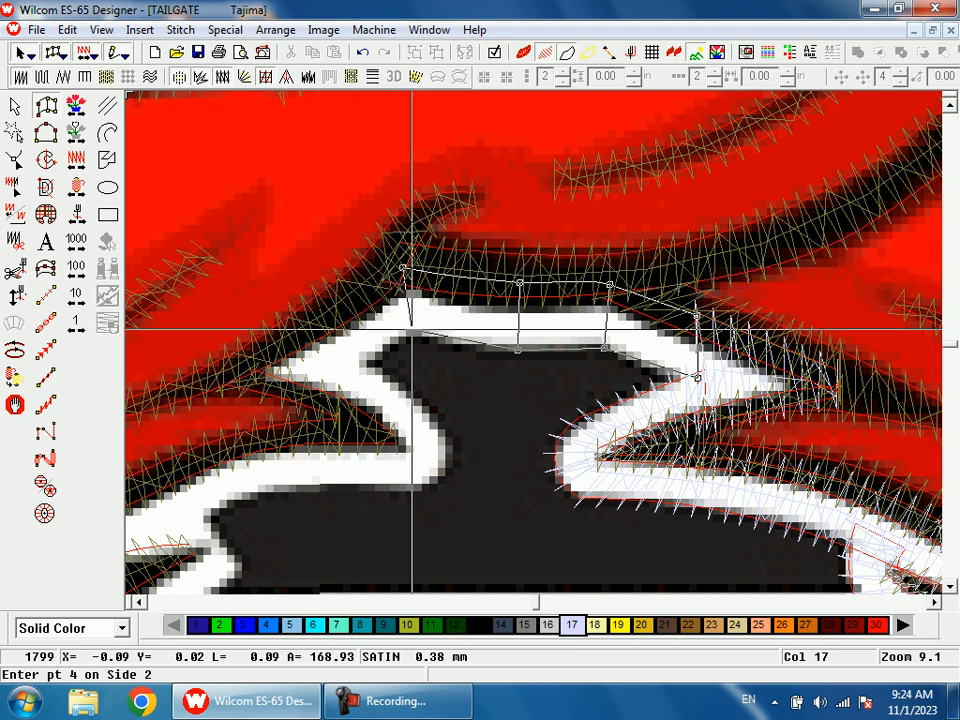
click(412, 340)
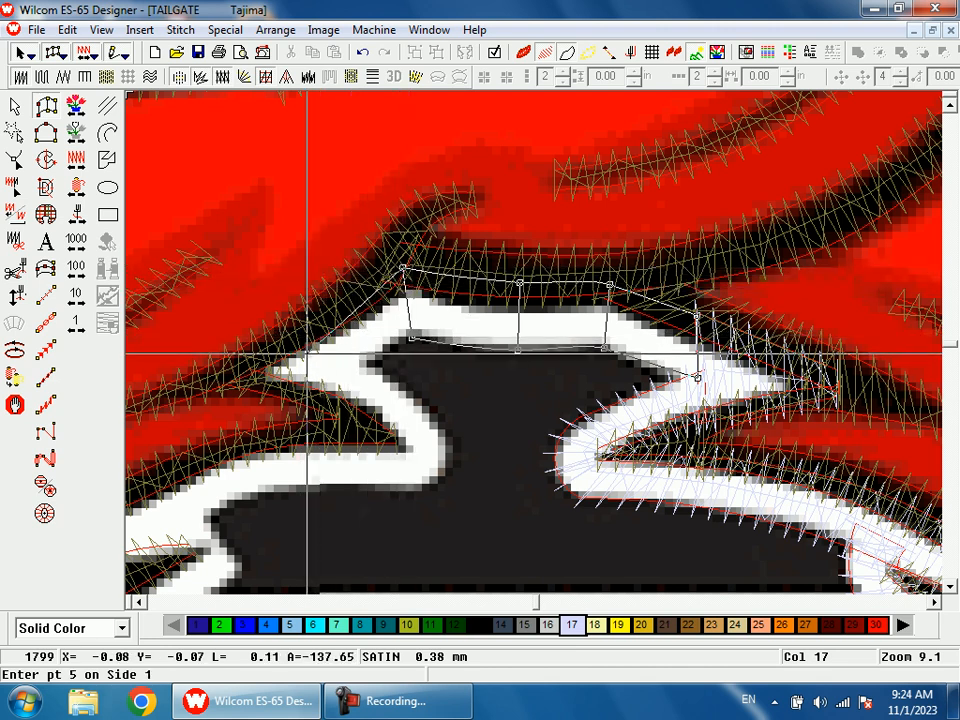
click(348, 368)
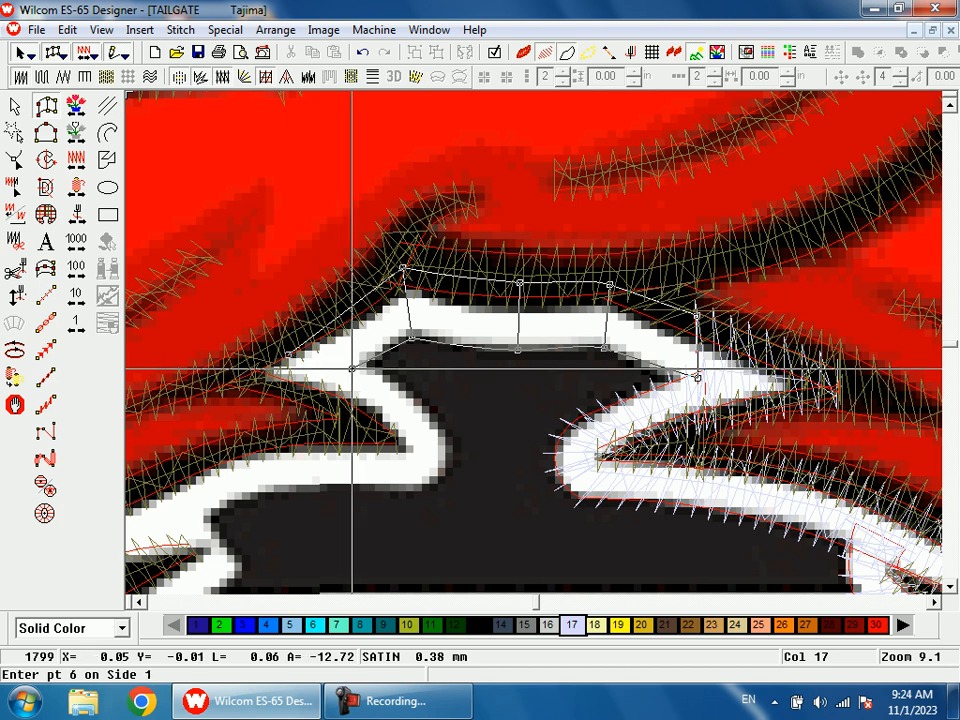
key(Return)
- Start a satin column in the opposite notch, follow the slanted outline and fan the paired points around the feather's rounded tip
click(251, 355)
click(252, 378)
click(318, 349)
click(306, 385)
click(391, 379)
click(354, 415)
click(377, 437)
click(444, 472)
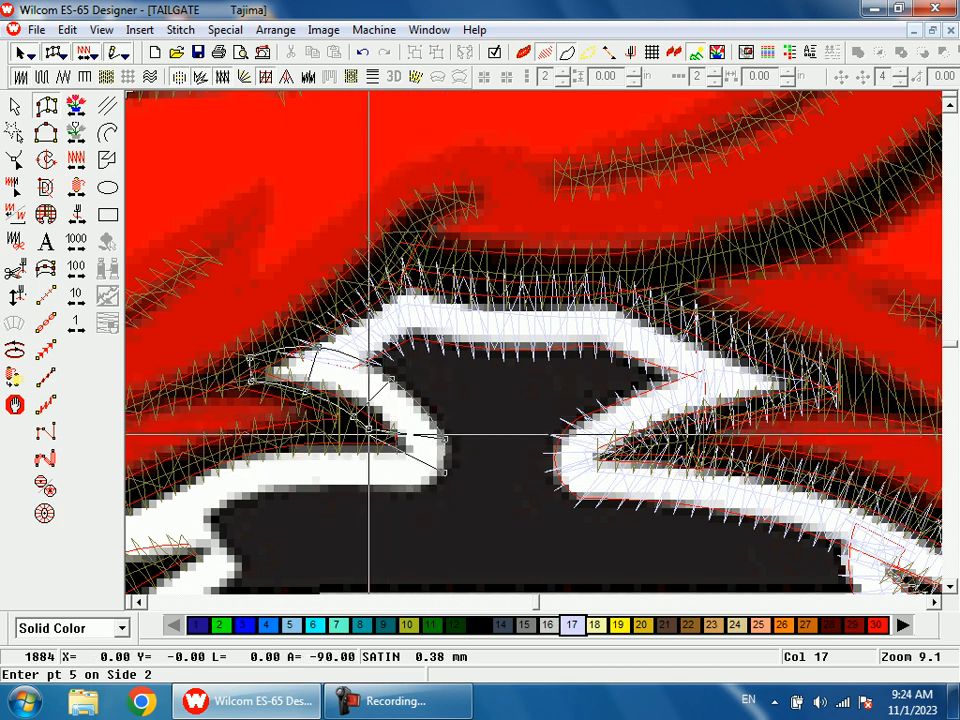
click(404, 490)
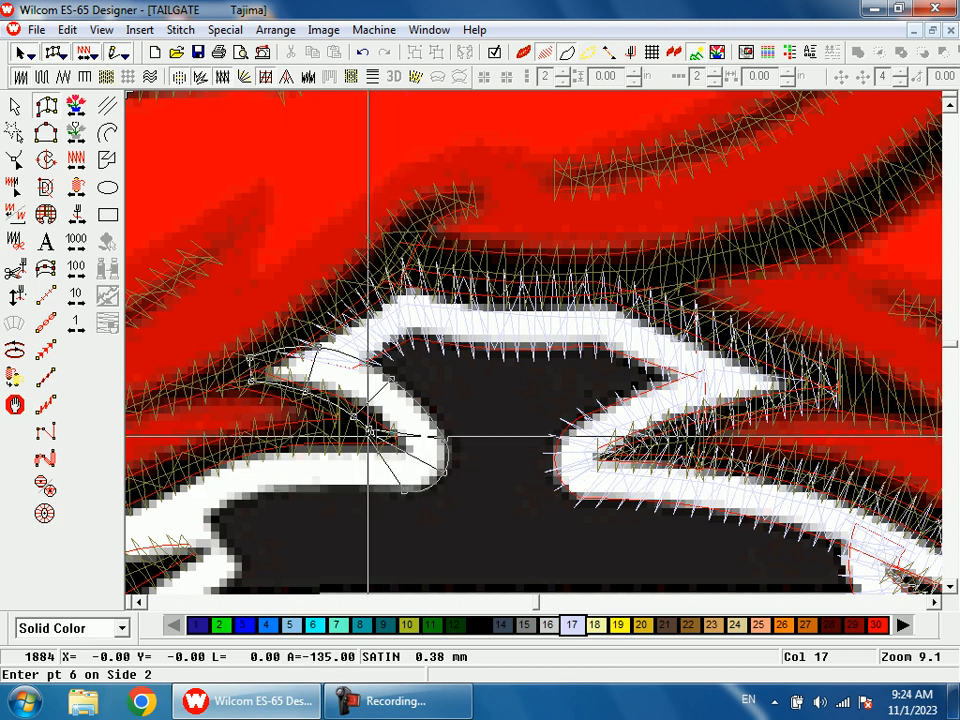
- Carry the column back along the white outline on the underside of the rounded feather
key(shift+z)
key(shift+z)
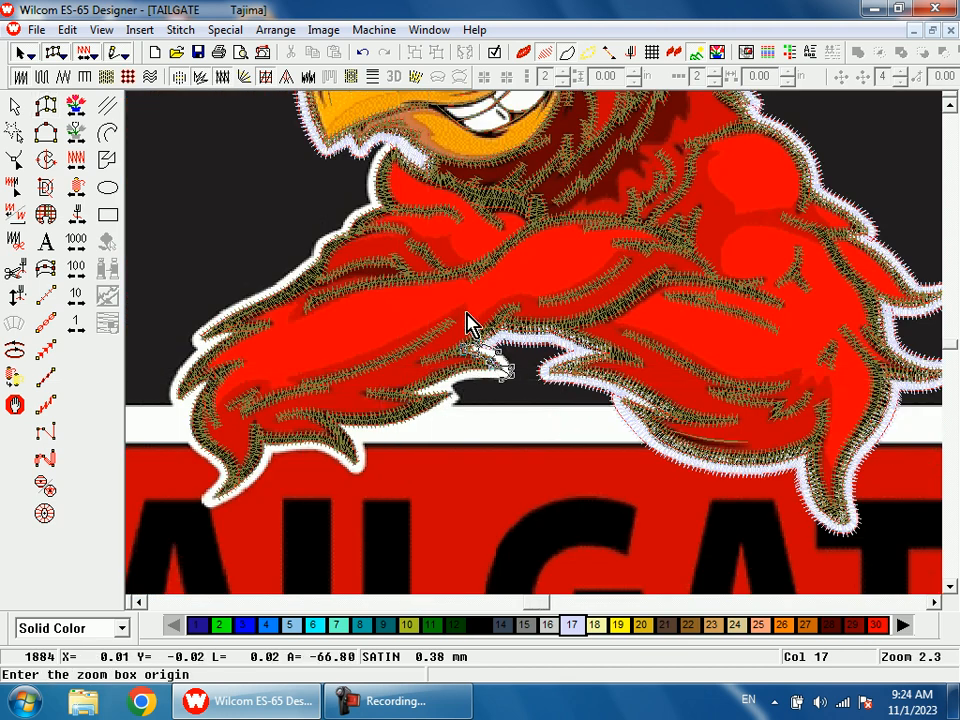
drag(470, 322, 520, 436)
click(497, 373)
click(483, 316)
click(385, 389)
click(357, 339)
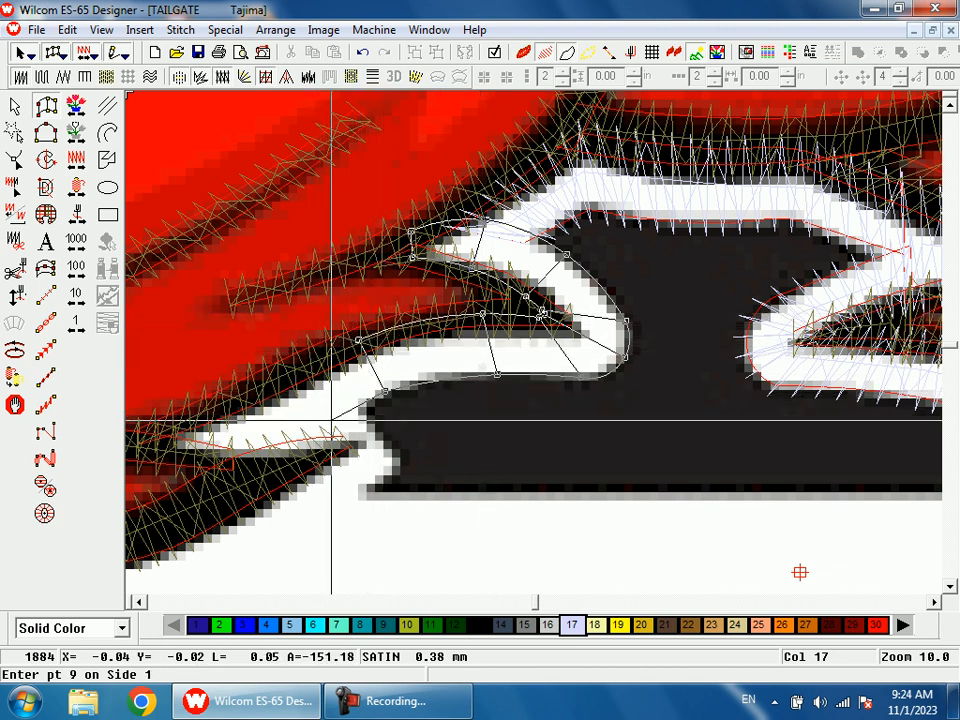
- Narrow the column into the white notch between the two feathers and generate its stitches
click(316, 440)
click(290, 377)
click(231, 461)
click(217, 410)
click(332, 400)
key(Return)
- Start a satin column at the corner of the white notch on the forearm's underside and turn it around the outline's small point
click(533, 353)
click(525, 396)
click(514, 392)
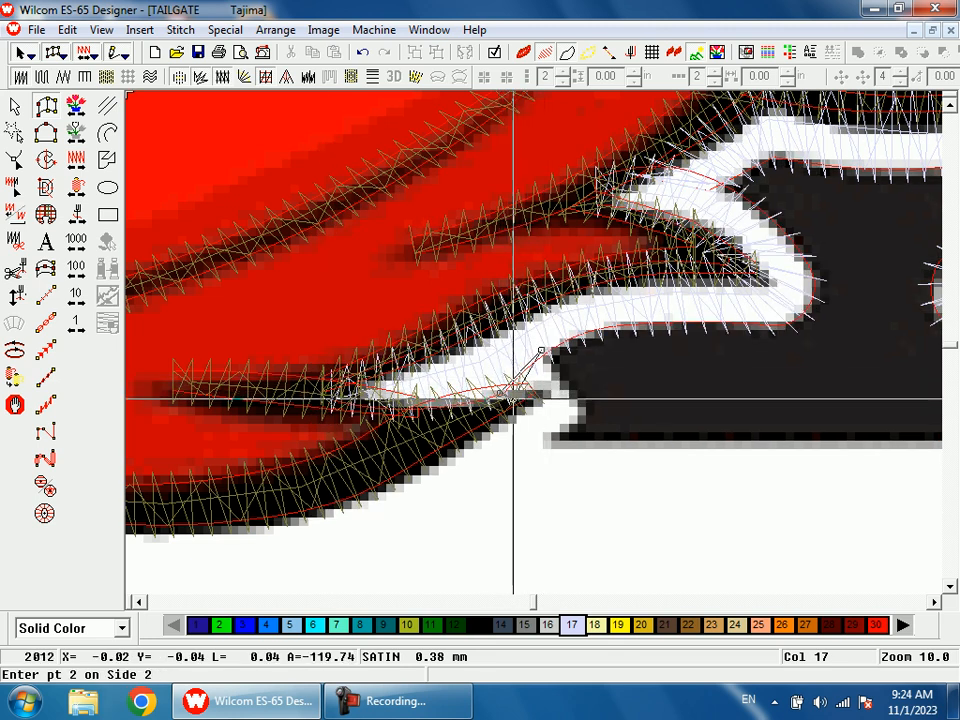
scroll(585, 410, down, 2)
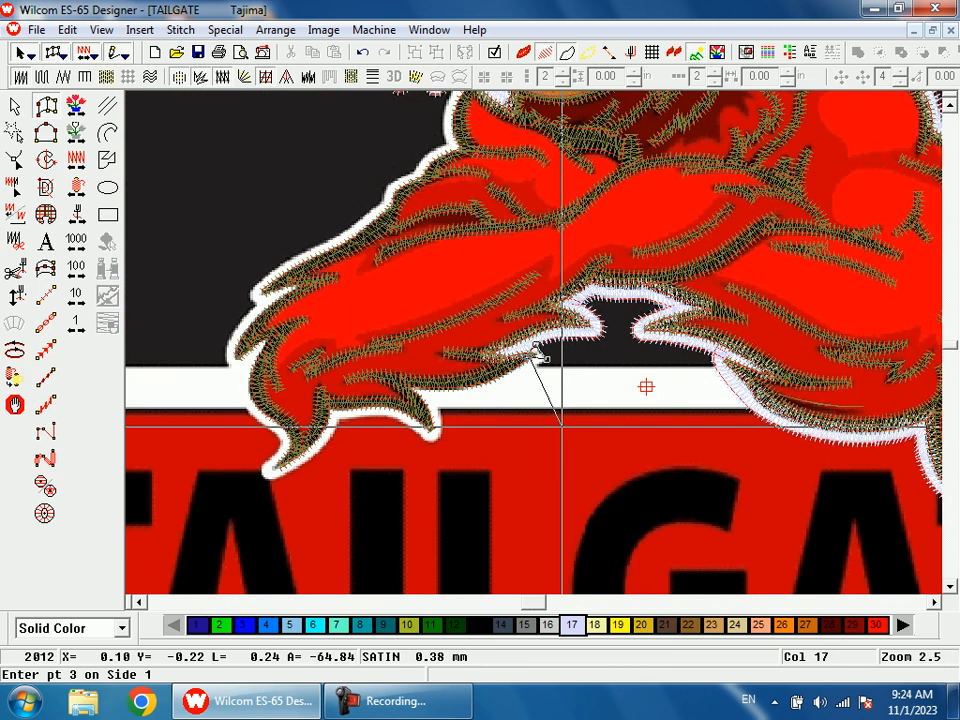
scroll(501, 404, down, 1)
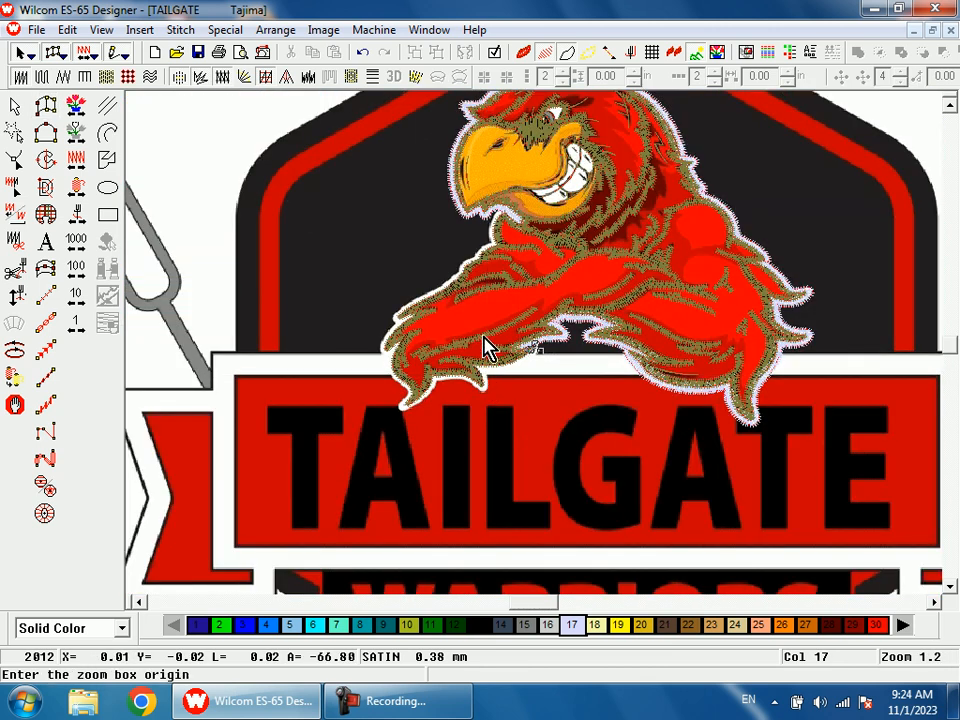
drag(450, 330, 560, 398)
- Carry the column along the white edge beneath the forearm toward the small claw and generate its stitches
click(660, 242)
click(681, 299)
click(548, 292)
click(546, 353)
click(429, 315)
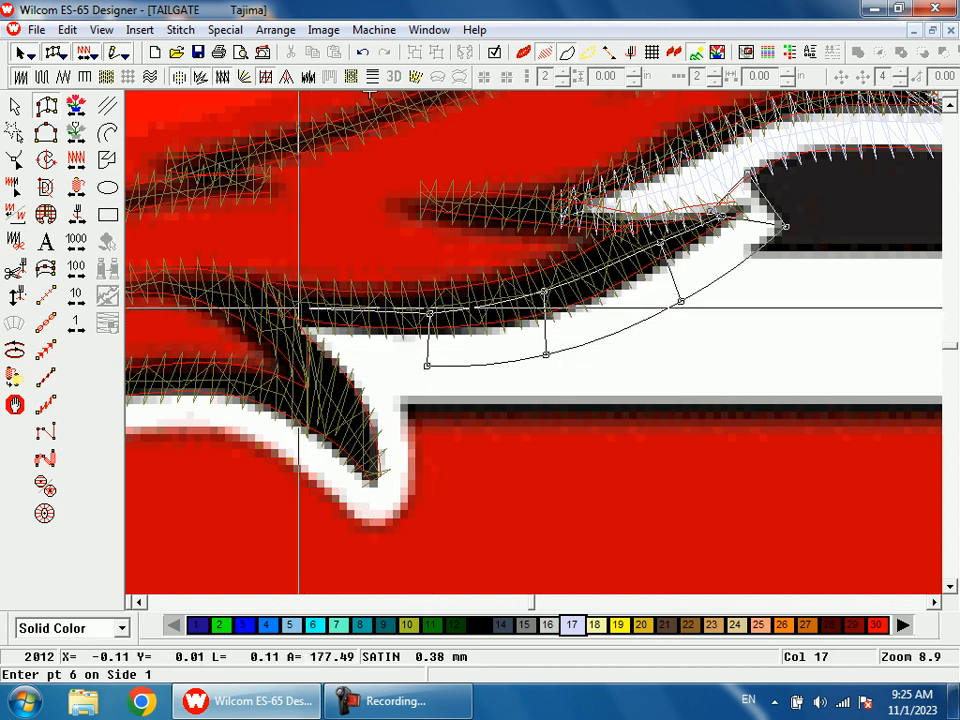
click(360, 315)
click(343, 356)
key(Return)
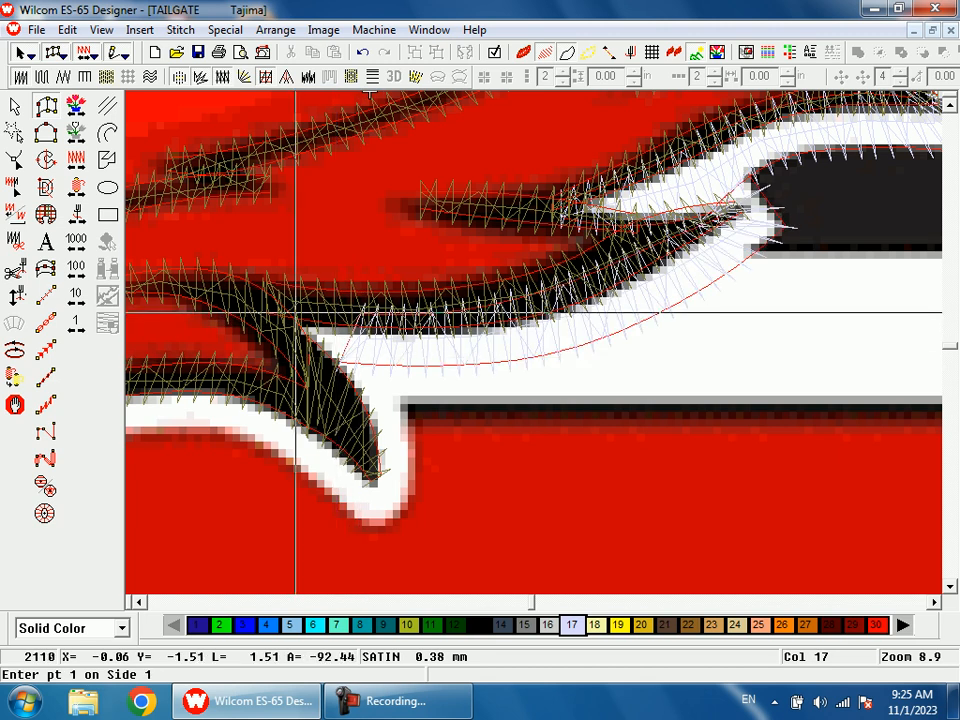
- Start a satin column in the corner above the small claw and lead it down the claw's outer white outline
click(289, 303)
click(287, 322)
click(356, 315)
click(401, 398)
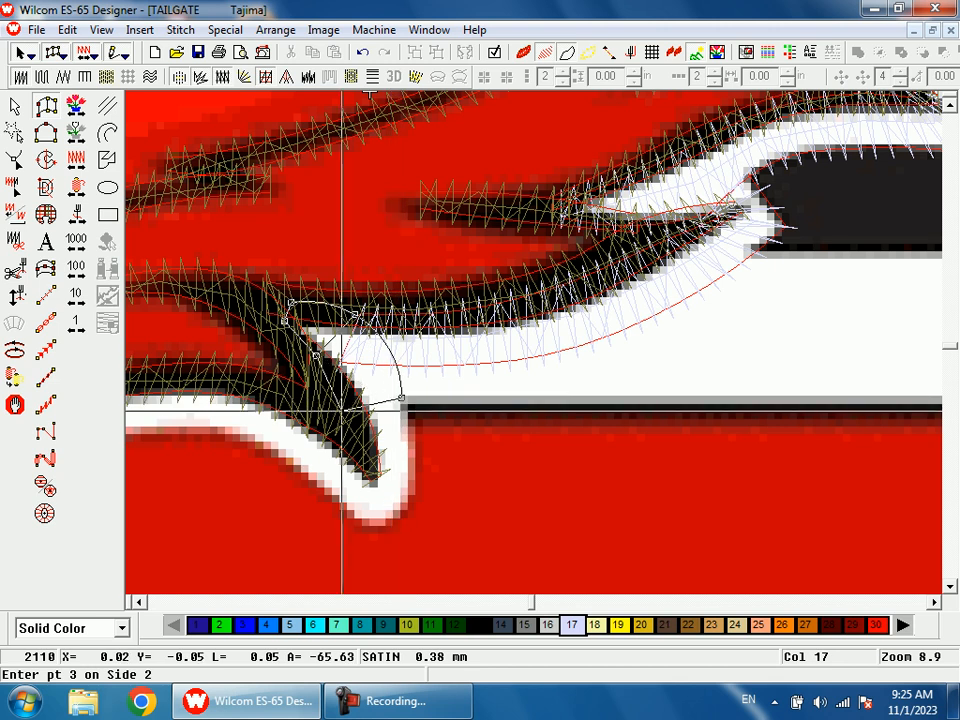
click(413, 478)
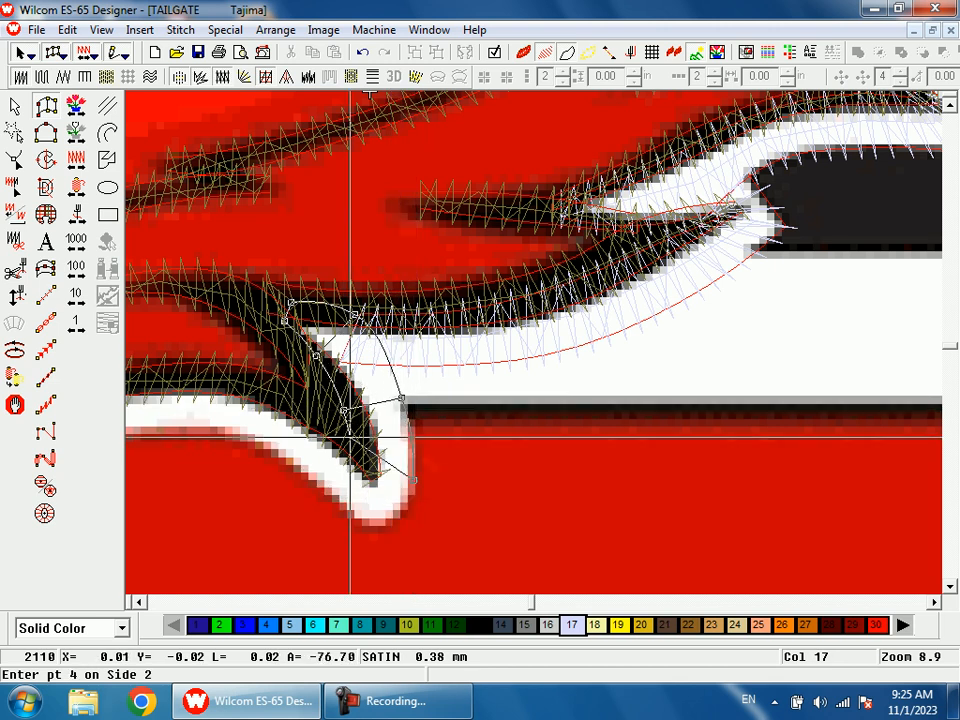
- Fan the paired points around the small claw's rounded tip and onto the outline of its opposite side
click(359, 440)
click(392, 514)
click(351, 514)
click(345, 510)
click(352, 437)
click(284, 460)
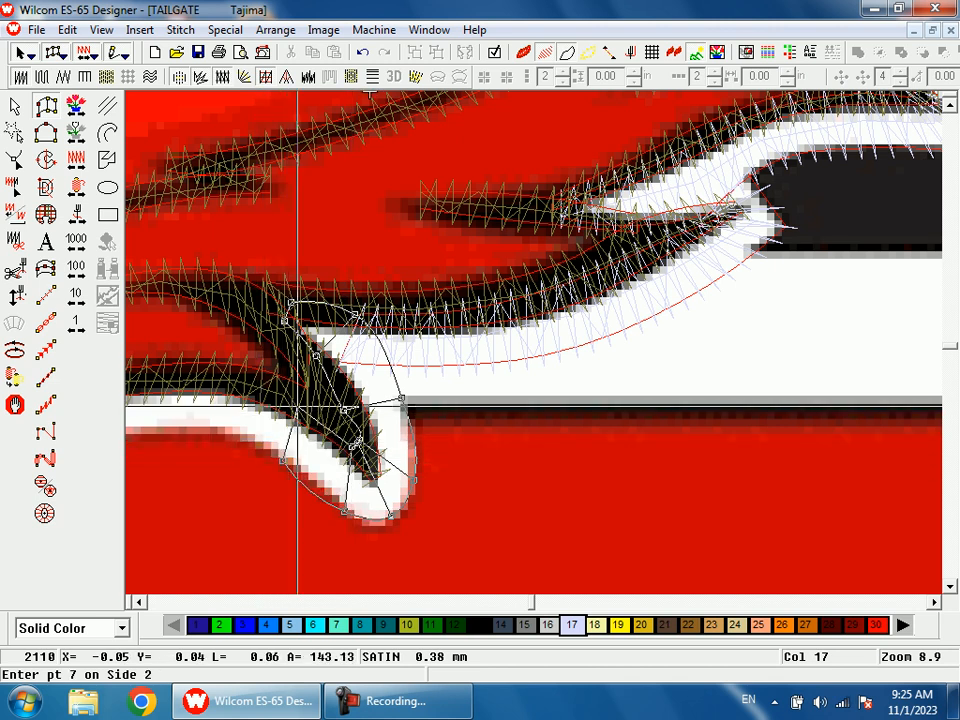
- Extend the column along the white outline between the two claws up to the large claw and generate its stitches
key(c)
click(385, 410)
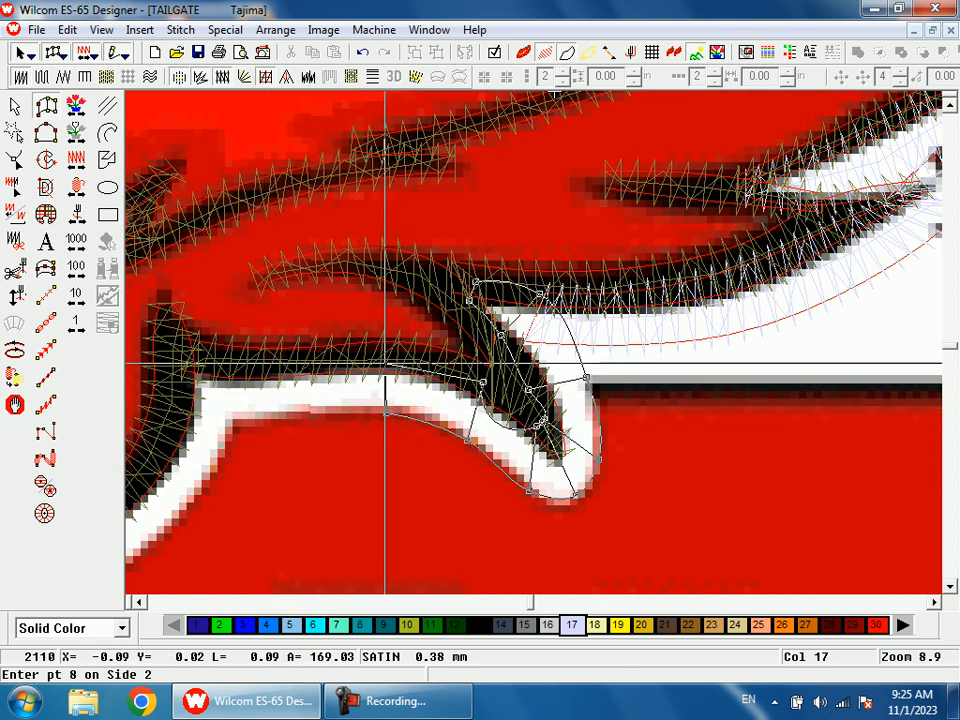
click(385, 360)
click(259, 418)
click(258, 362)
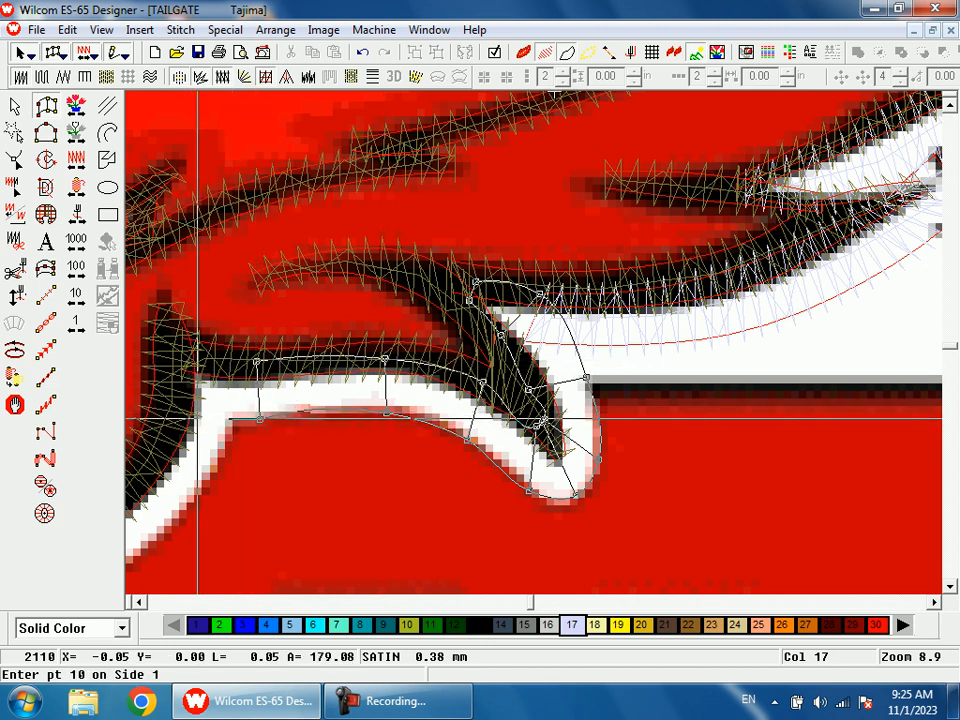
click(210, 364)
key(Return)
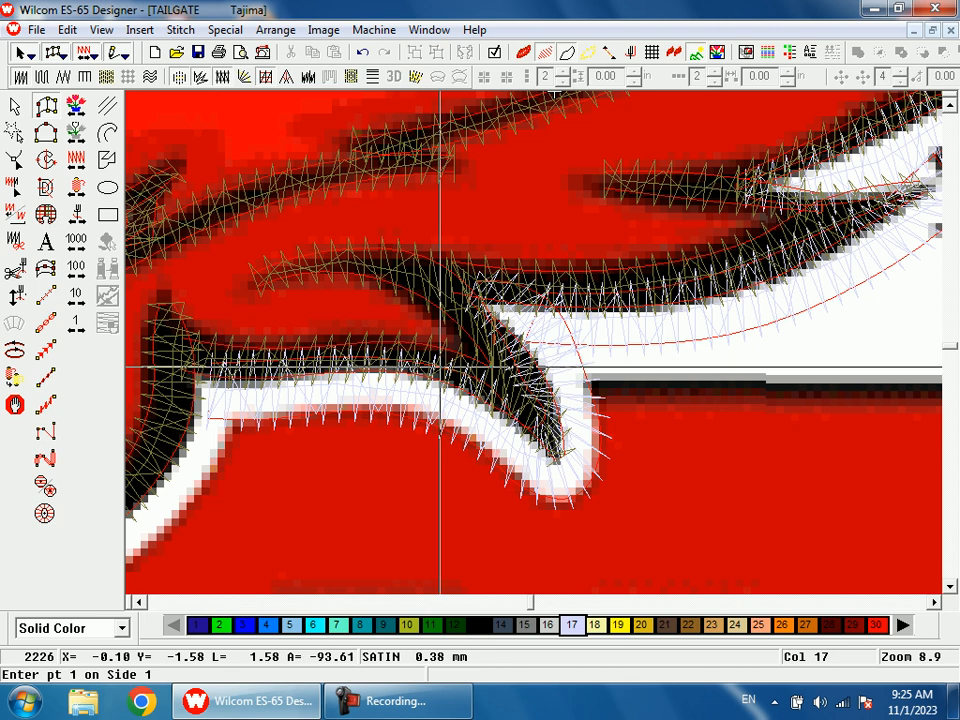
- Reshape the finished column around the small claw's tip by adjusting its control points
key(h)
click(563, 487)
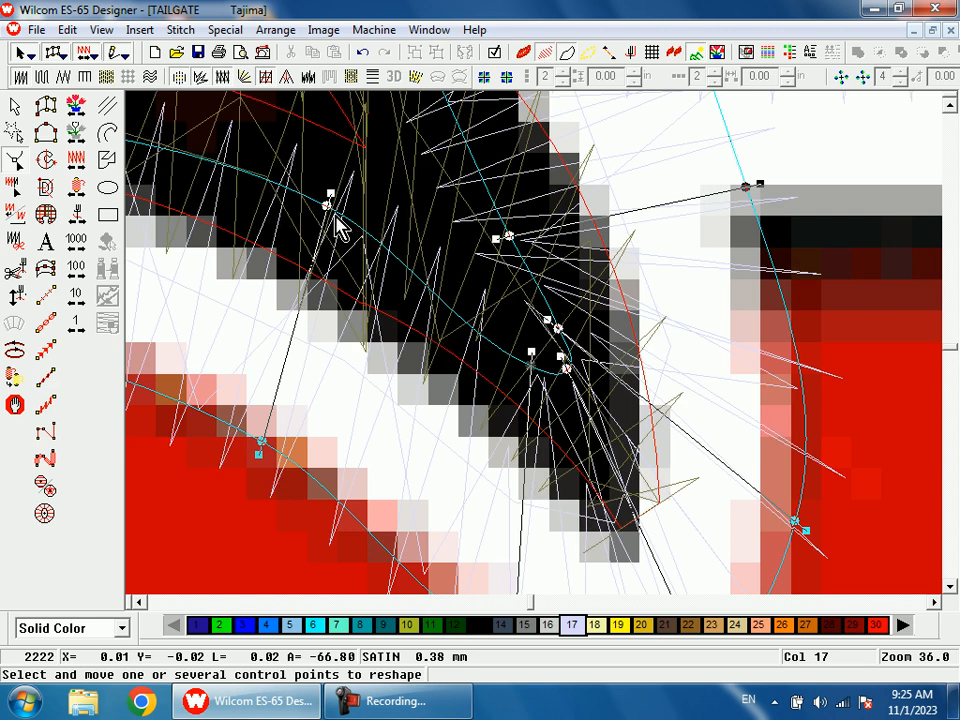
key(shift+z)
key(shift+z)
key(space)
key(shift+z)
- Start a satin column where the outline meets the large claw and lead it down the claw's outer edge
key(b)
drag(316, 265, 418, 423)
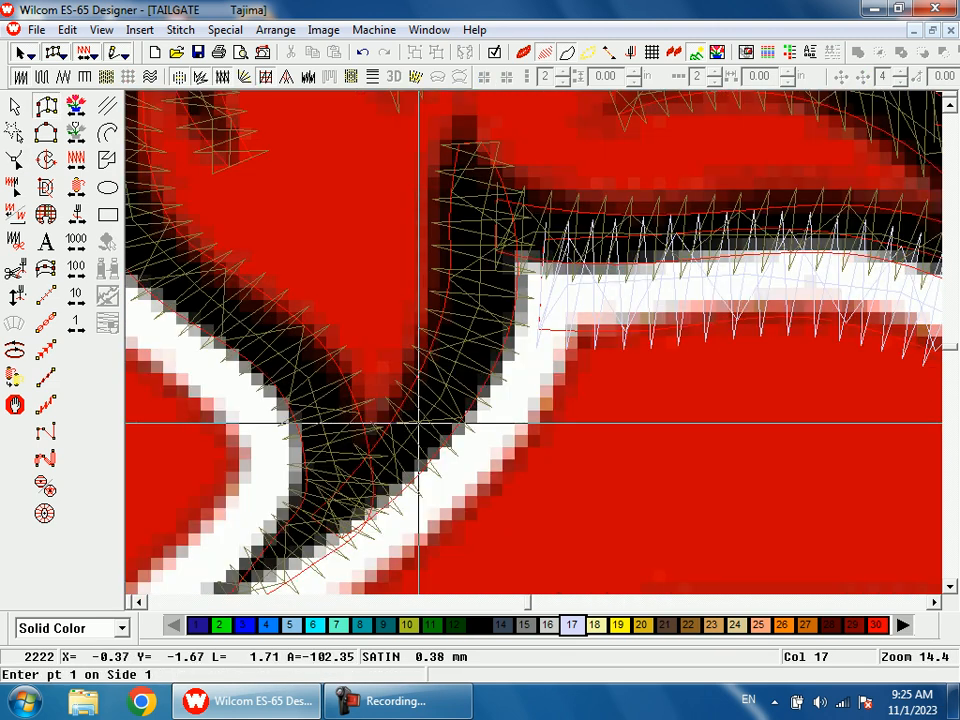
click(522, 228)
click(569, 307)
click(490, 233)
click(496, 307)
click(541, 418)
click(460, 378)
- Carry the column down to the large claw's end and fan the paired points around its rounded tip
key(c)
click(423, 396)
click(453, 462)
key(c)
click(423, 461)
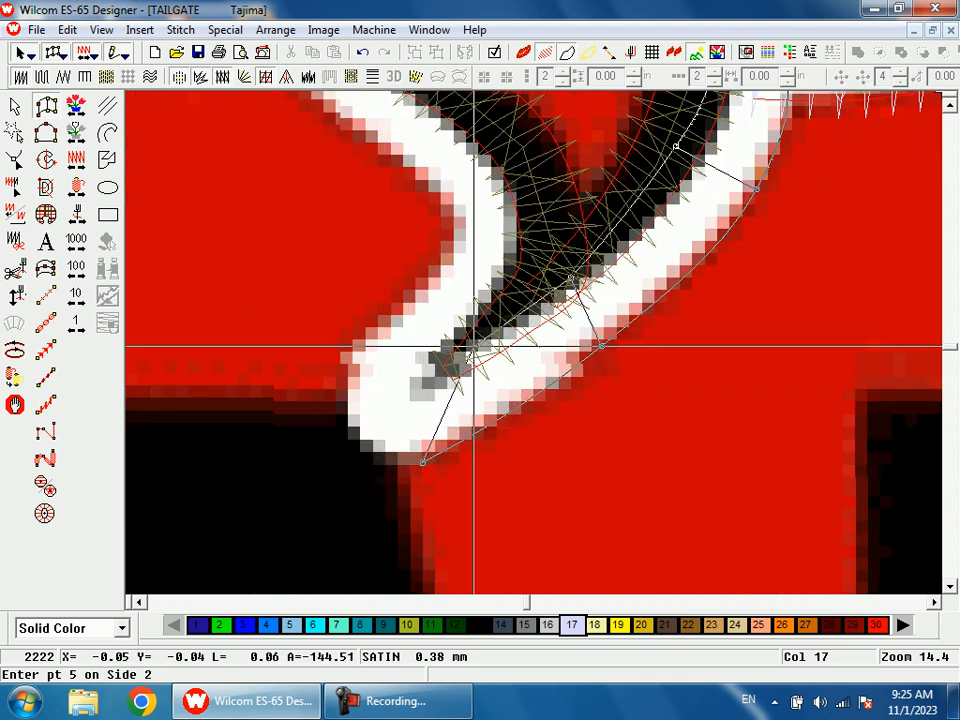
click(353, 434)
click(460, 355)
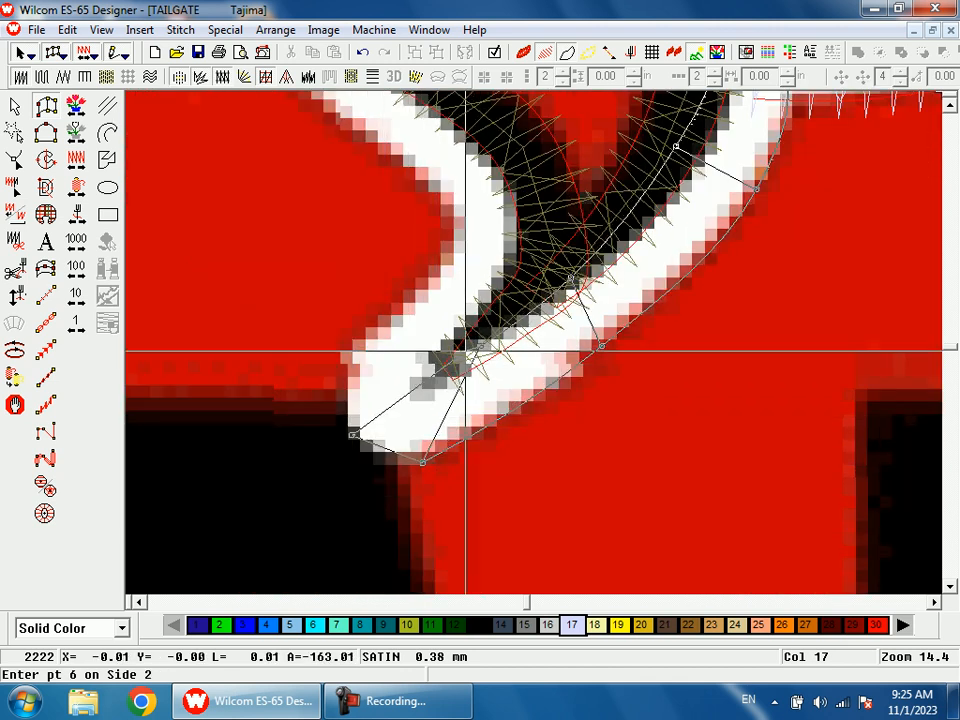
click(375, 330)
click(460, 352)
- Bring the column back up the large claw's opposite side and around the inward bend of the white outline
click(468, 279)
key(c)
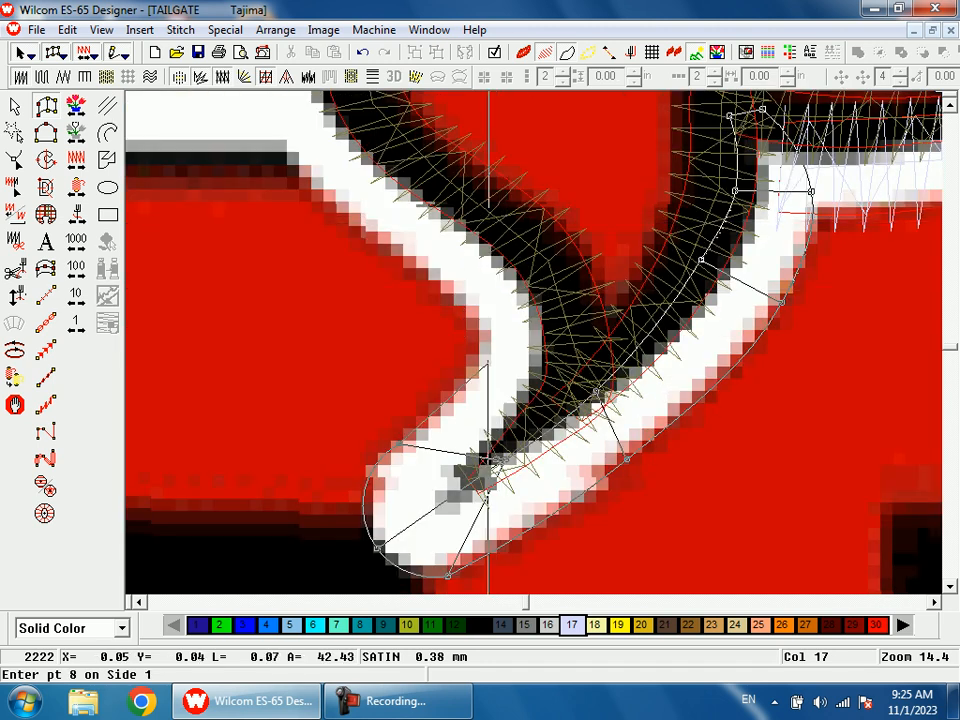
click(546, 407)
click(481, 341)
click(564, 327)
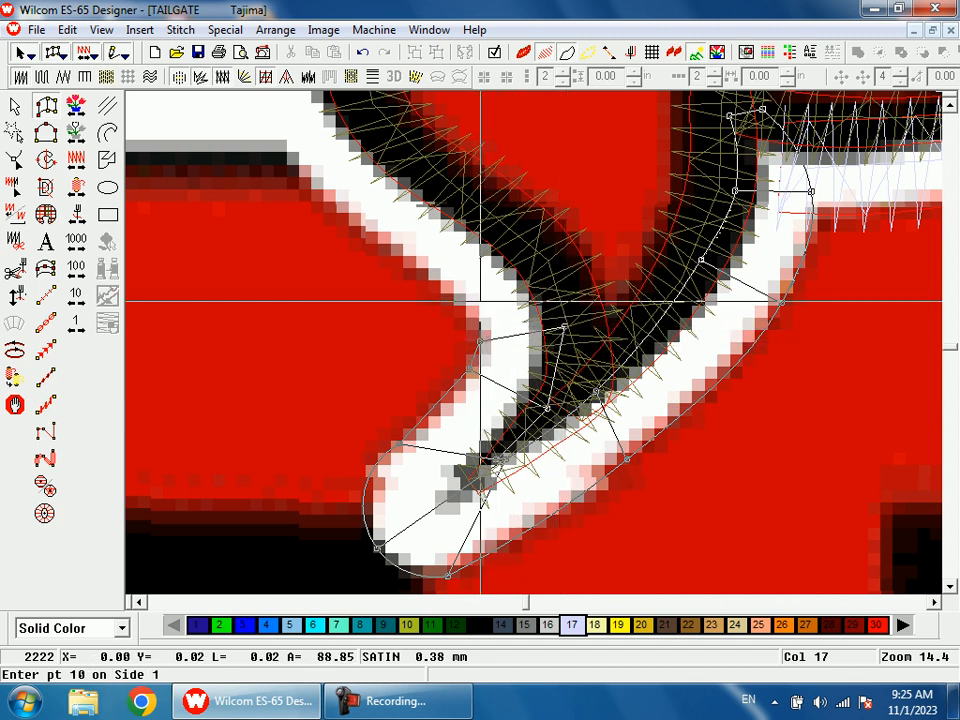
click(468, 302)
click(525, 252)
- Continue the column up the hand's curved outer outline from the claw's bend across the white banner border
key(c)
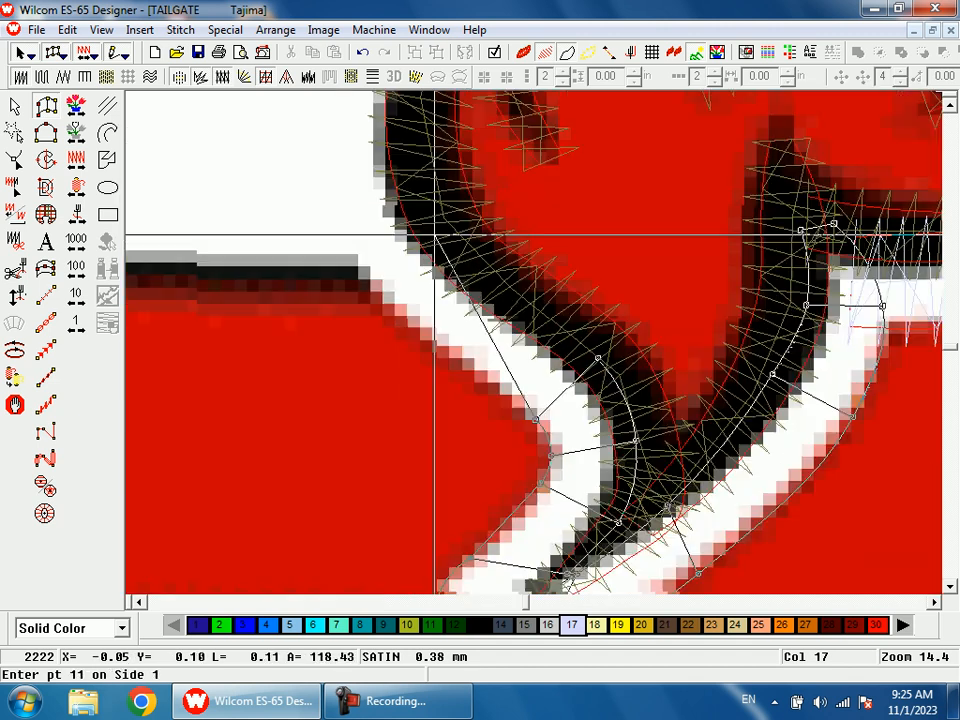
click(449, 354)
click(510, 293)
click(352, 239)
click(407, 160)
key(shift+z)
key(shift+z)
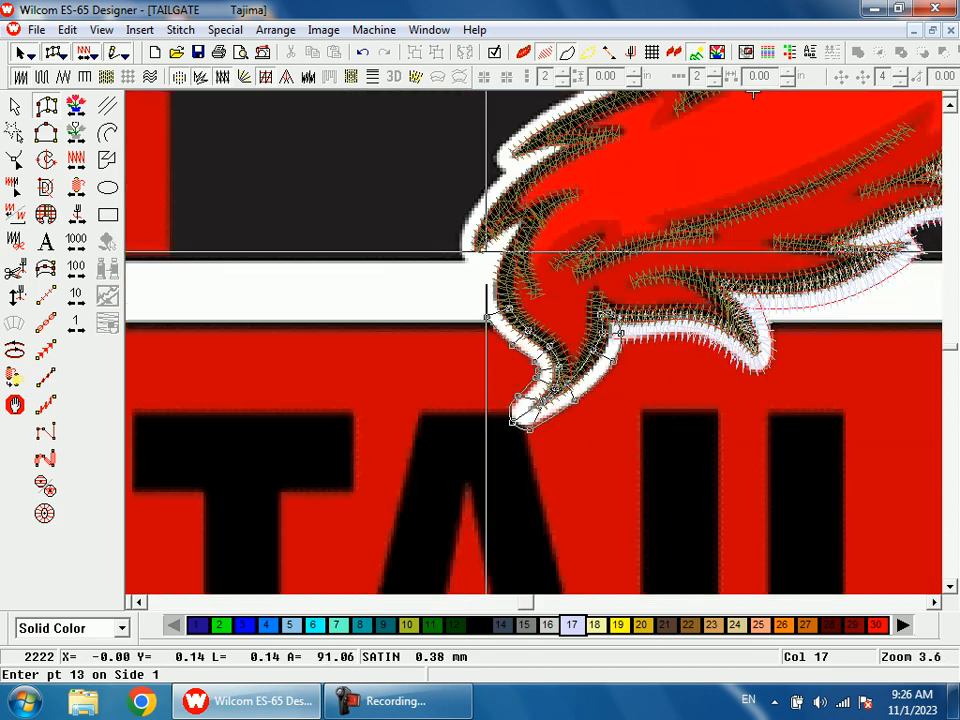
drag(360, 180, 648, 355)
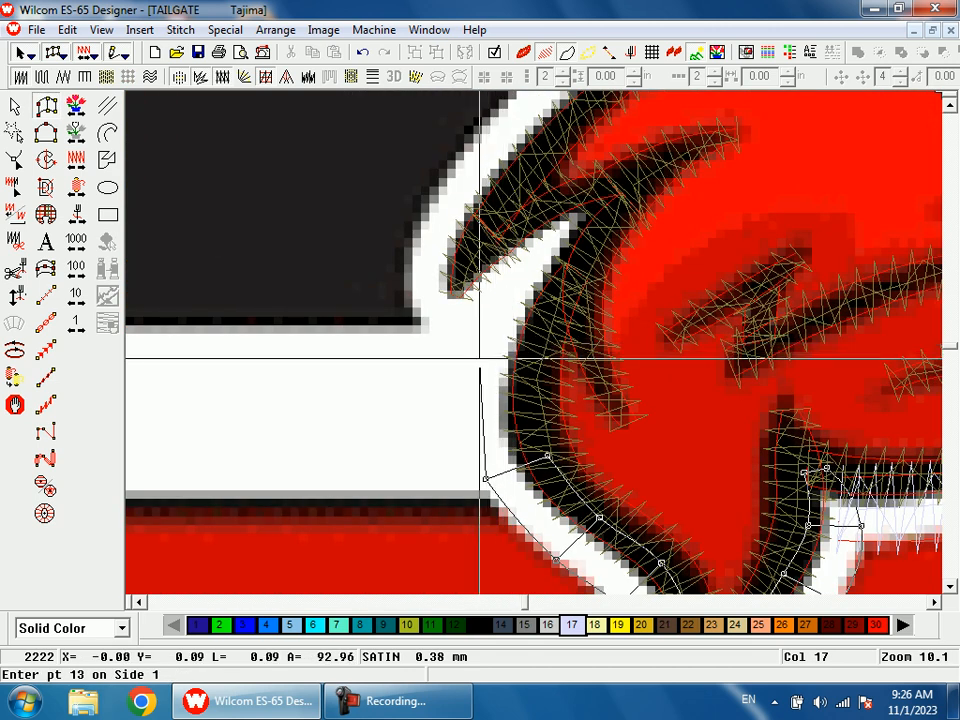
click(464, 372)
click(530, 372)
- Taper the column into the white notch above the hand, generate its stitches and reshape its edge at the notch
click(480, 257)
click(556, 307)
click(620, 183)
click(626, 195)
key(Return)
key(h)
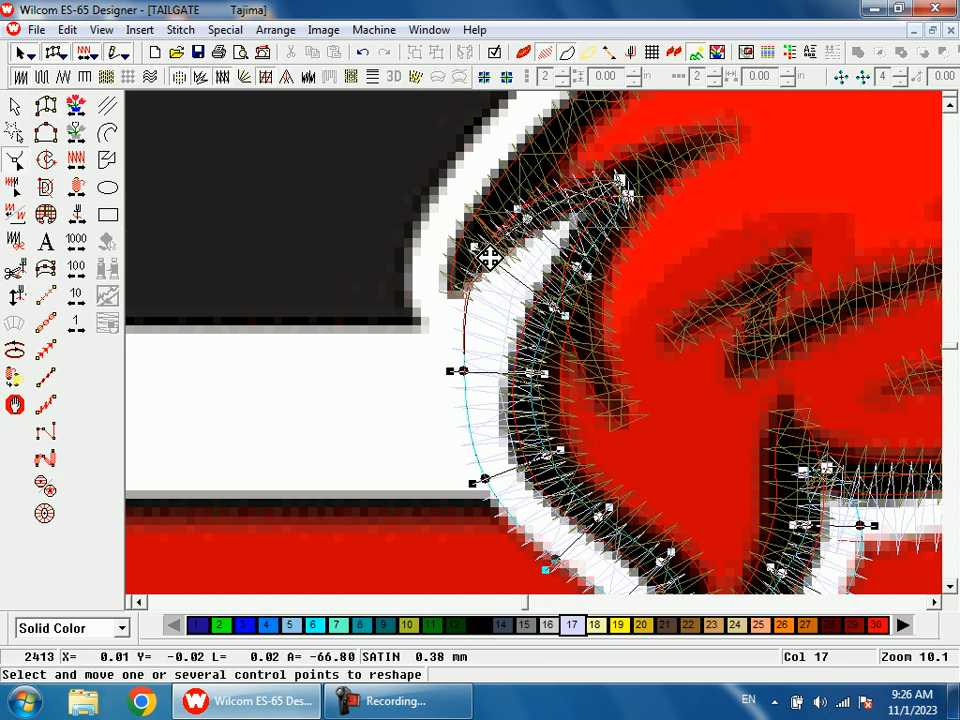
drag(490, 258, 553, 230)
- Start a satin column beside the finished hand outline and fan it around the black feather tip onto the outer edge
key(a)
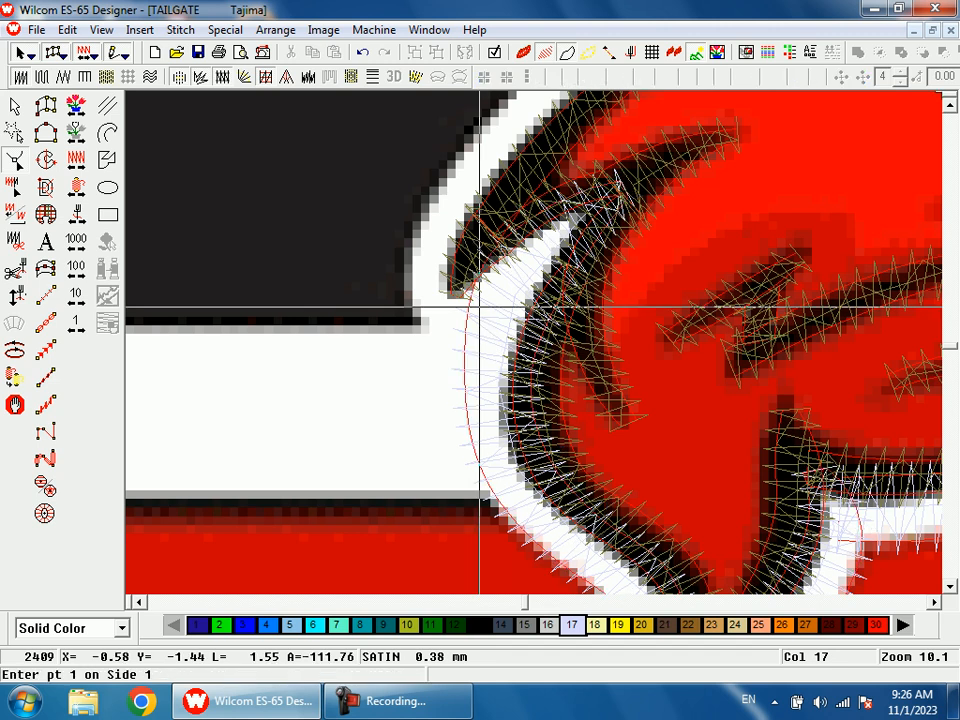
click(463, 300)
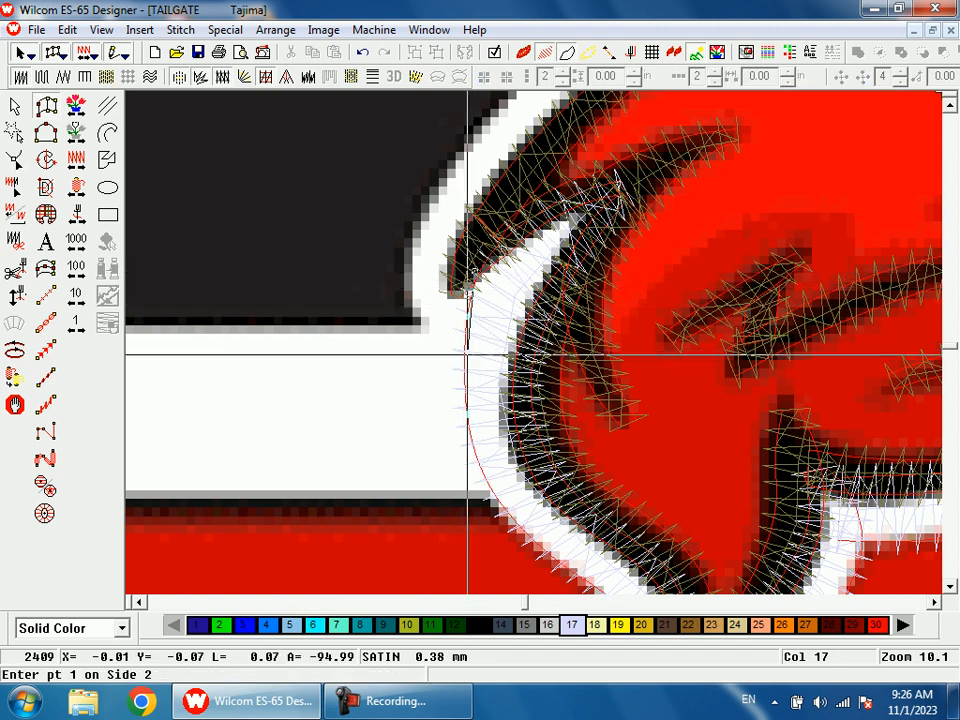
click(463, 268)
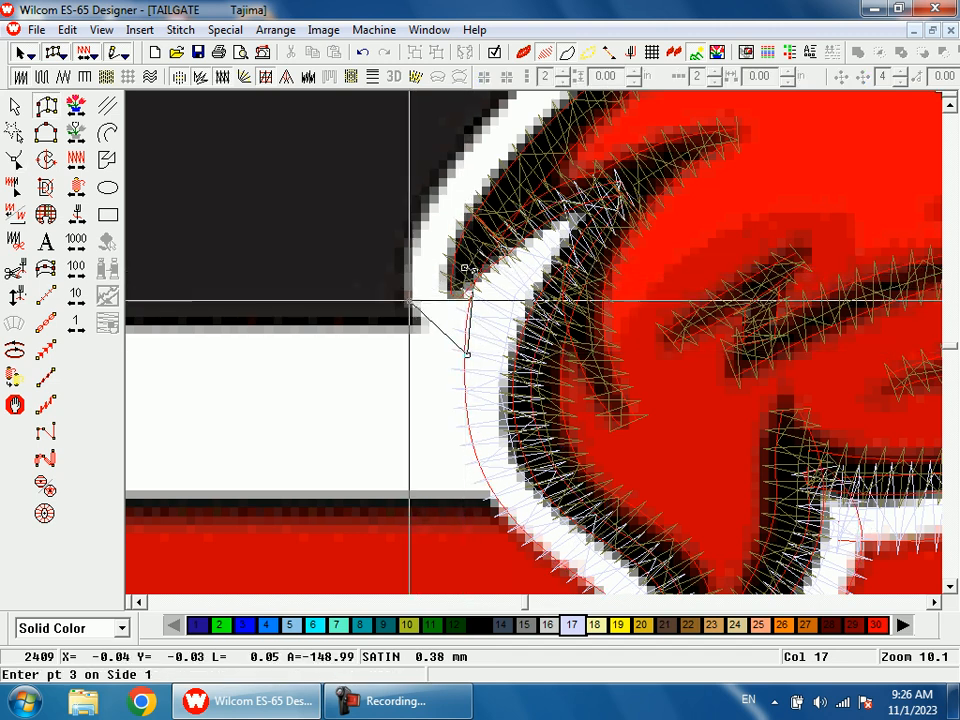
click(467, 244)
click(423, 203)
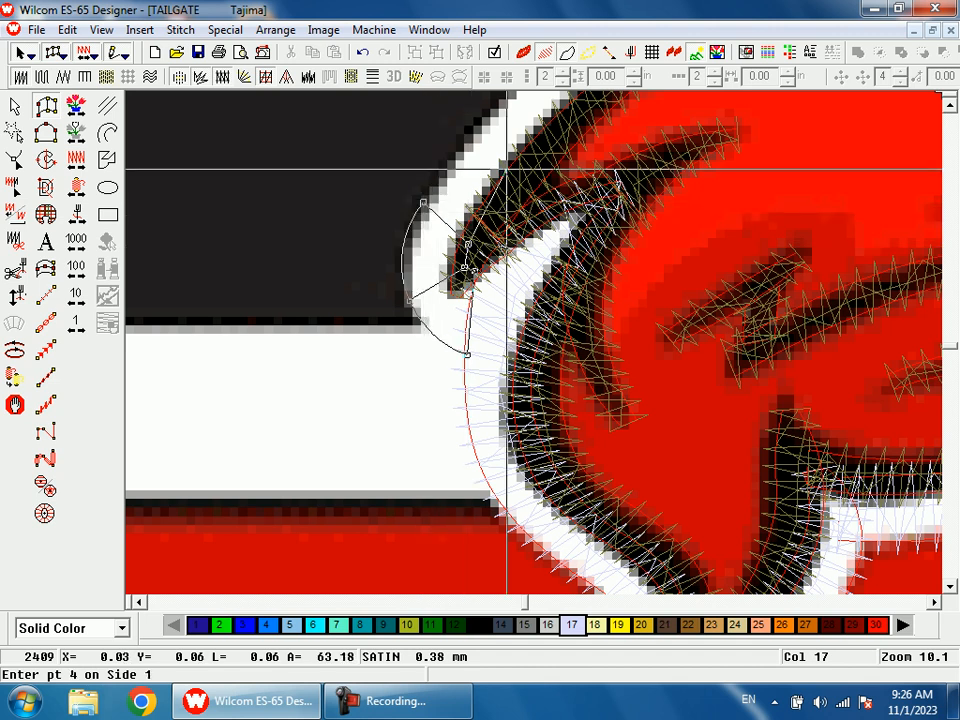
click(487, 133)
- Extend the column up the feather's outer outline, taper it into the next white notch and generate its stitches
key(shift+z)
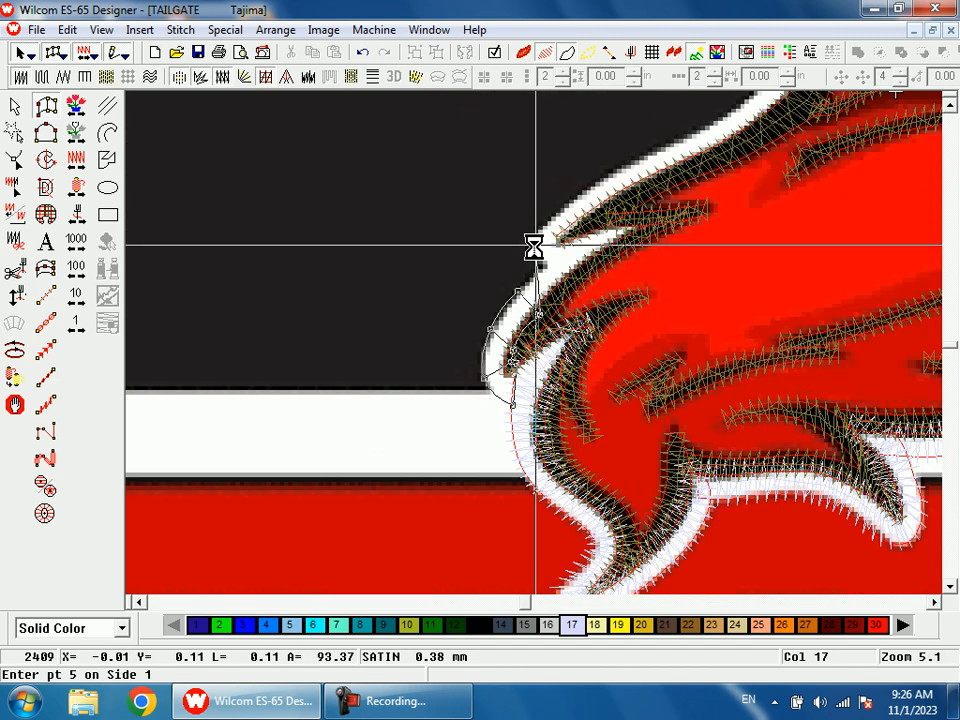
key(shift+z)
key(z)
key(z)
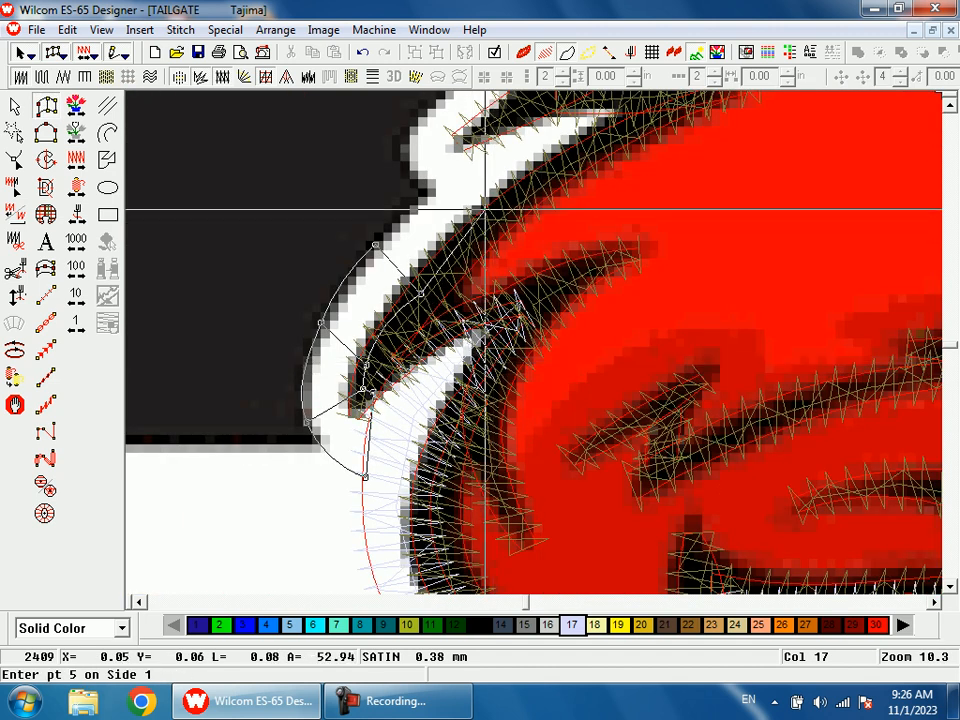
click(462, 148)
click(585, 120)
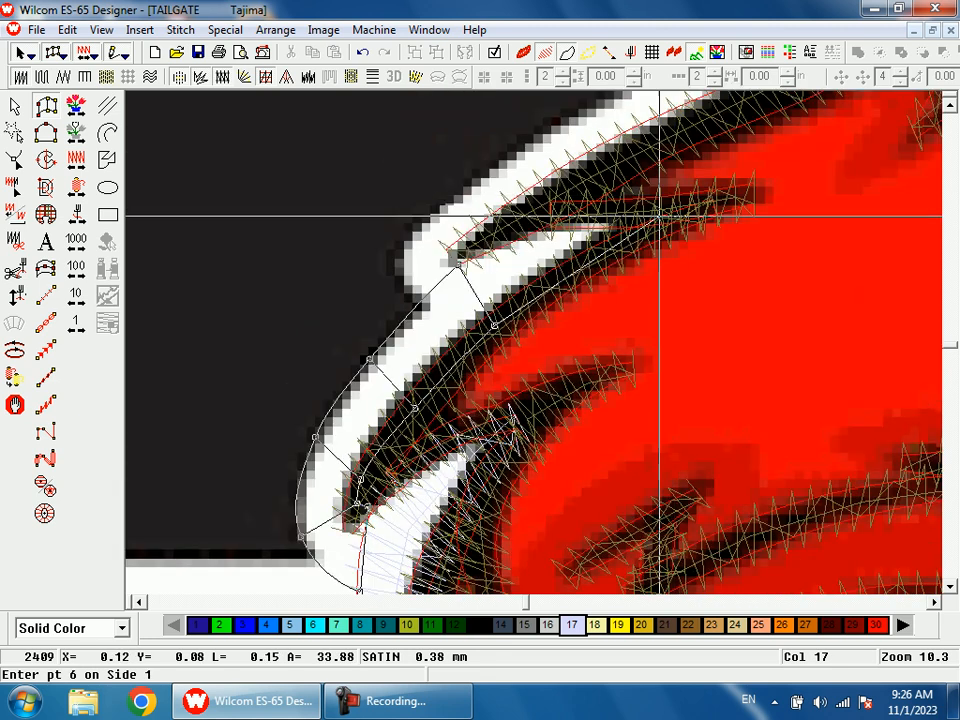
key(Return)
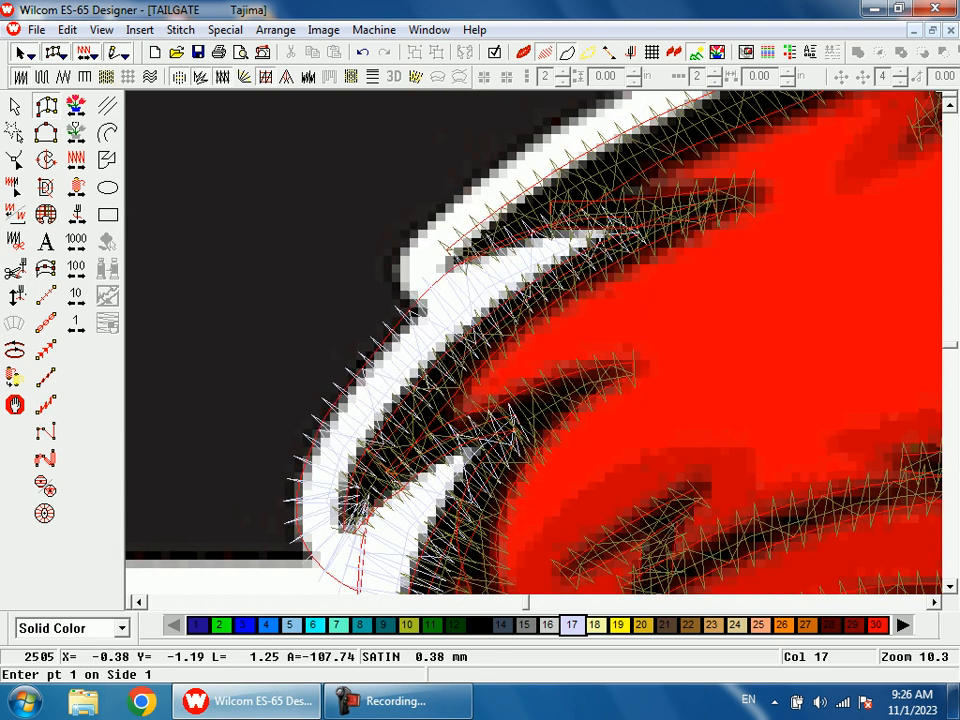
- Start a satin column at the outline's next indentation and fan its points around the upper feather's rounded tip
click(416, 305)
click(415, 306)
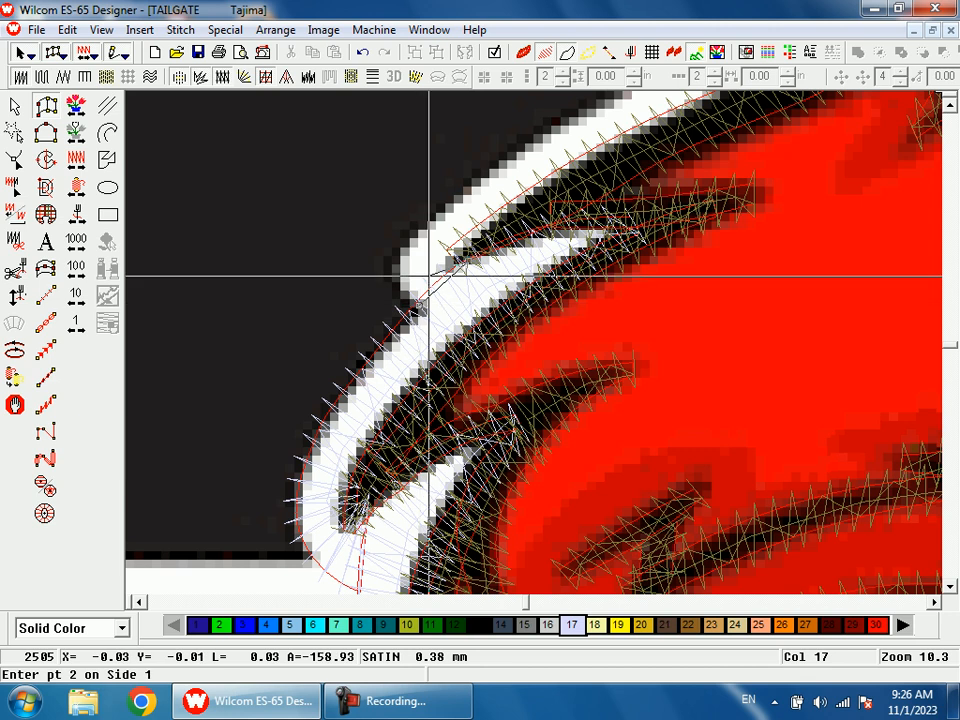
click(457, 256)
click(394, 269)
click(439, 214)
click(439, 211)
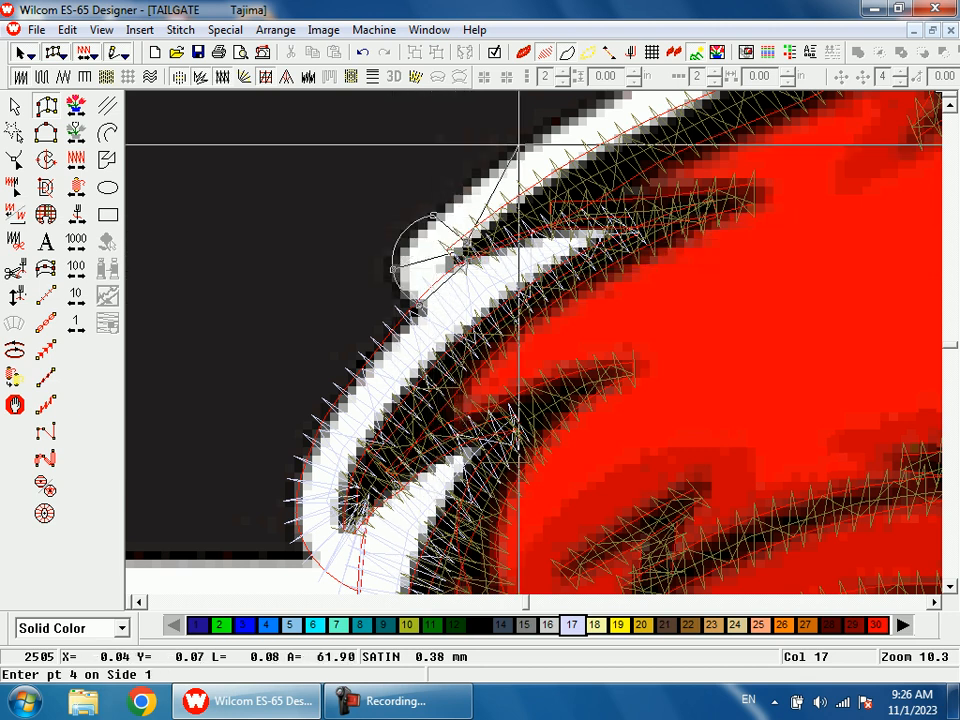
- Carry the column along the long slanted white outline on the arm's upper edge
scroll(500, 245, up, 2)
click(531, 259)
click(540, 254)
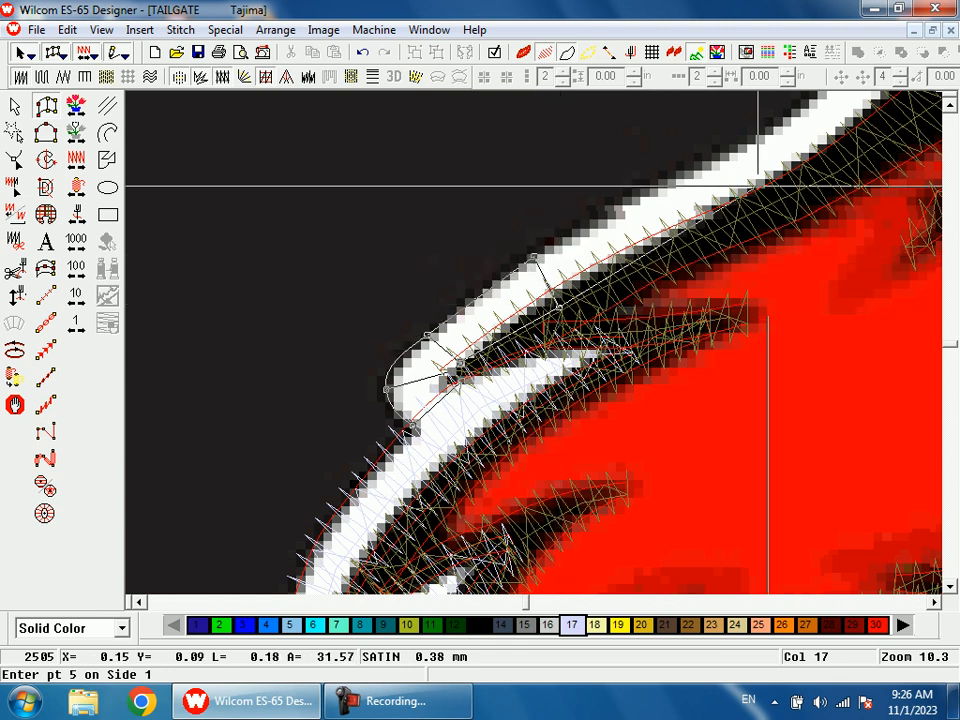
click(762, 208)
click(821, 165)
click(821, 141)
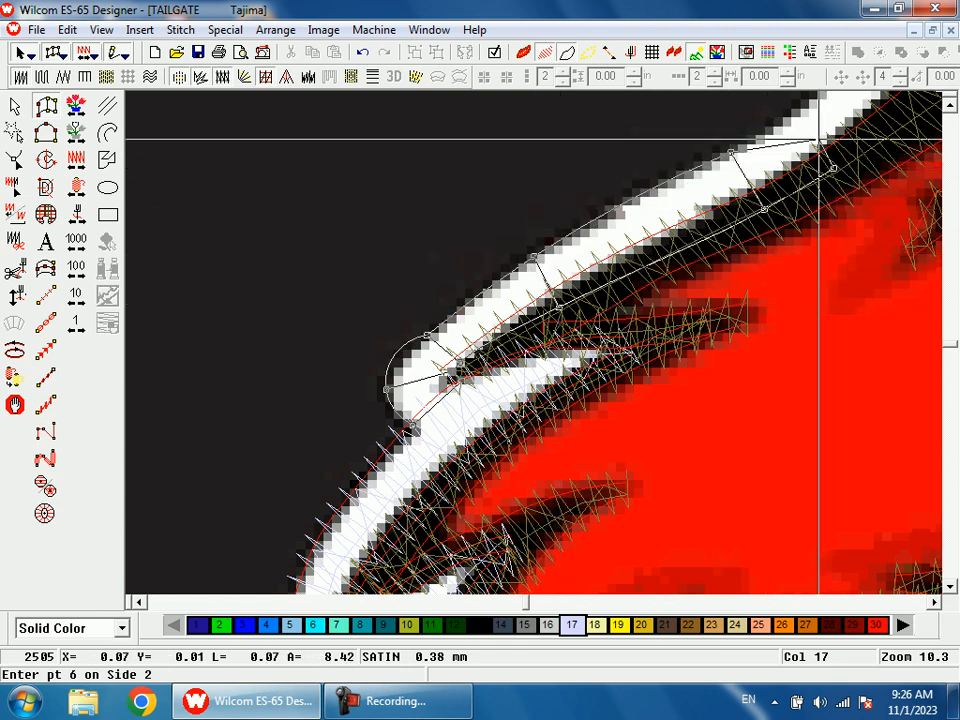
click(660, 227)
- Extend the satin column up the arm's white outline and around the outward bend above the long slanted edge
key(shift+z)
key(shift+z)
key(z)
drag(600, 306, 690, 370)
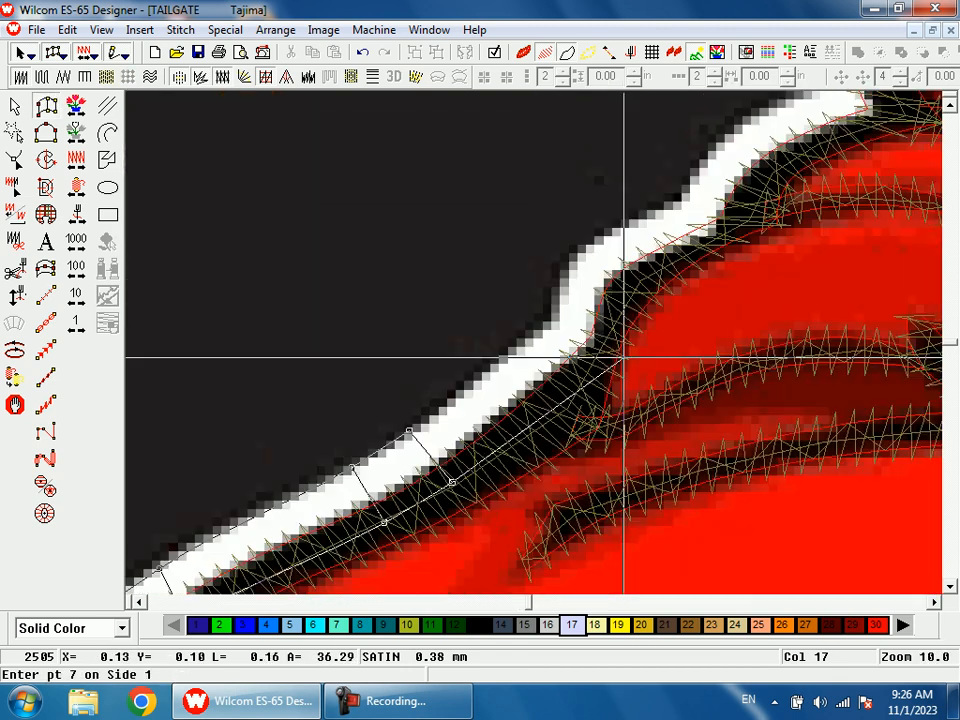
click(598, 352)
click(547, 316)
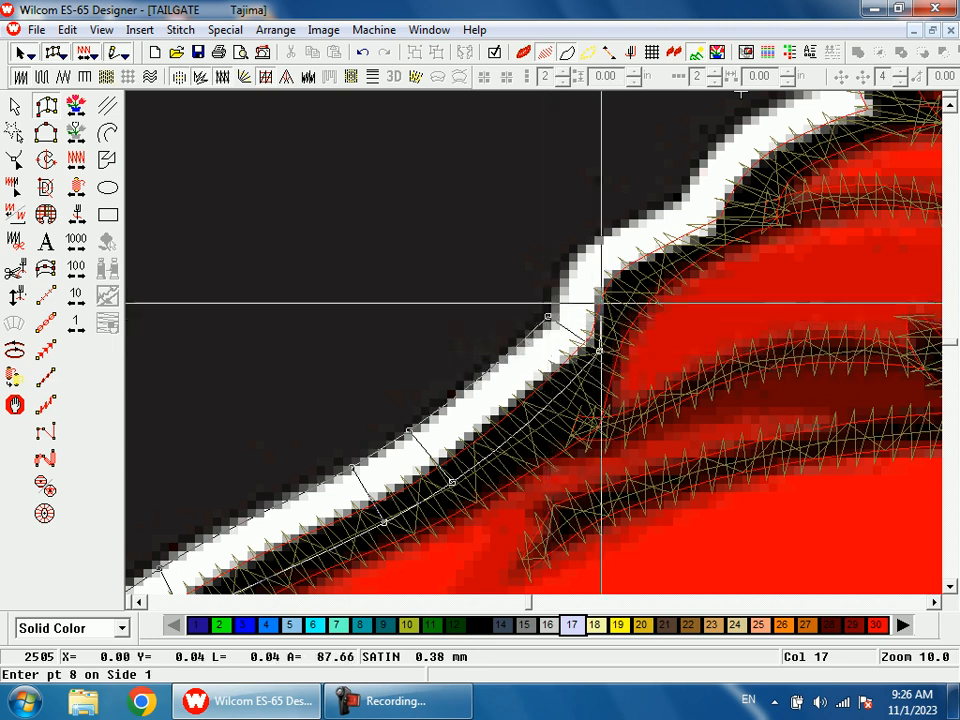
click(626, 302)
click(574, 250)
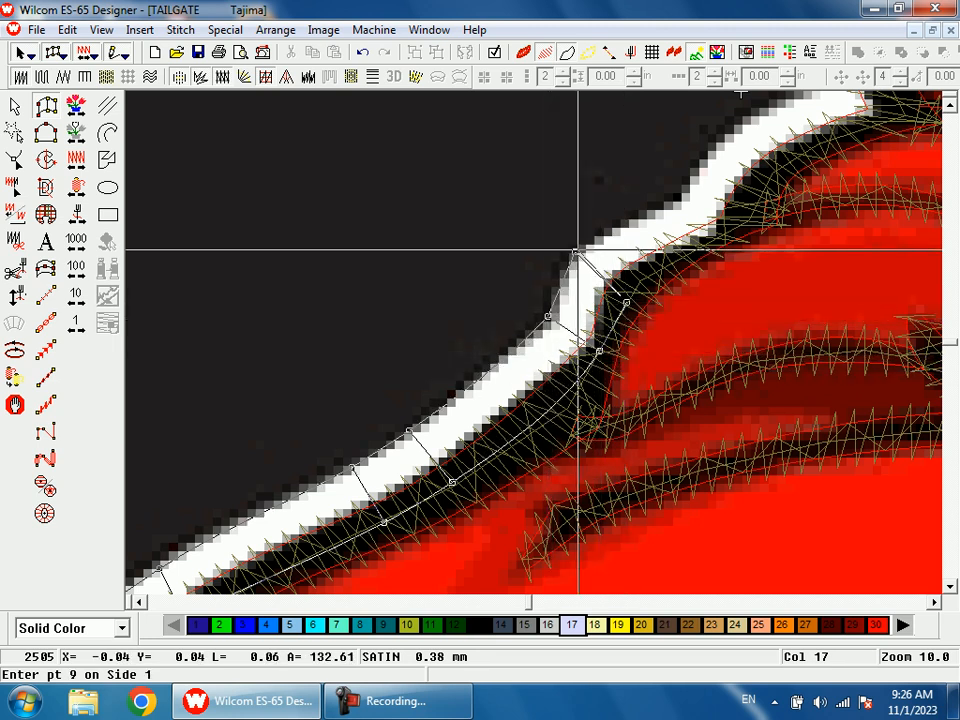
click(661, 265)
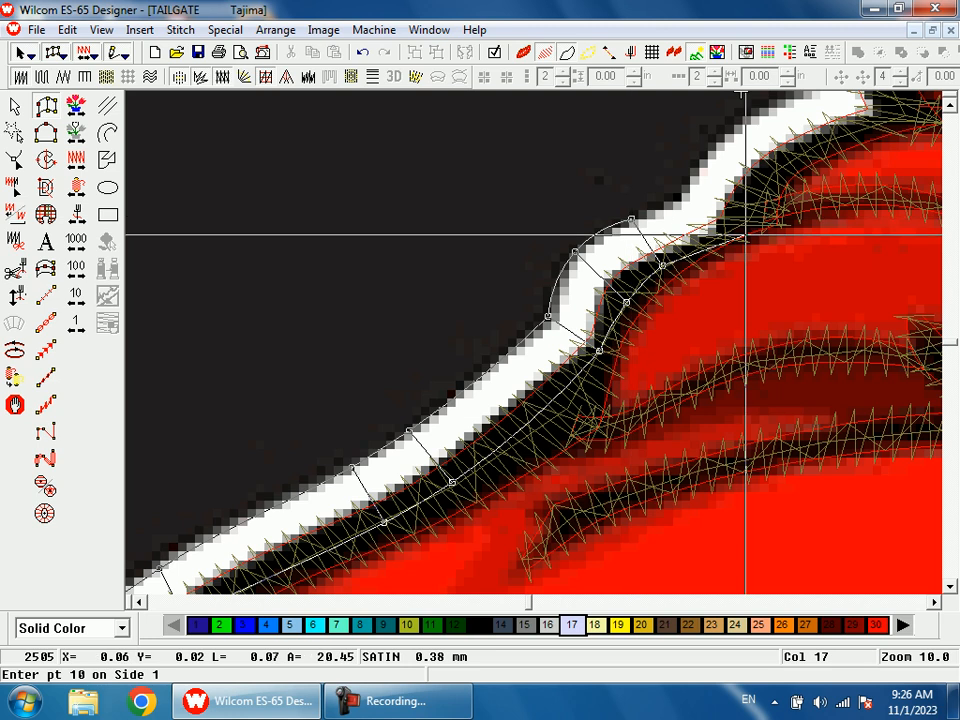
- Continue the column over the outline's next bump and into the notch where the white border turns upward
click(680, 197)
click(728, 230)
key(c)
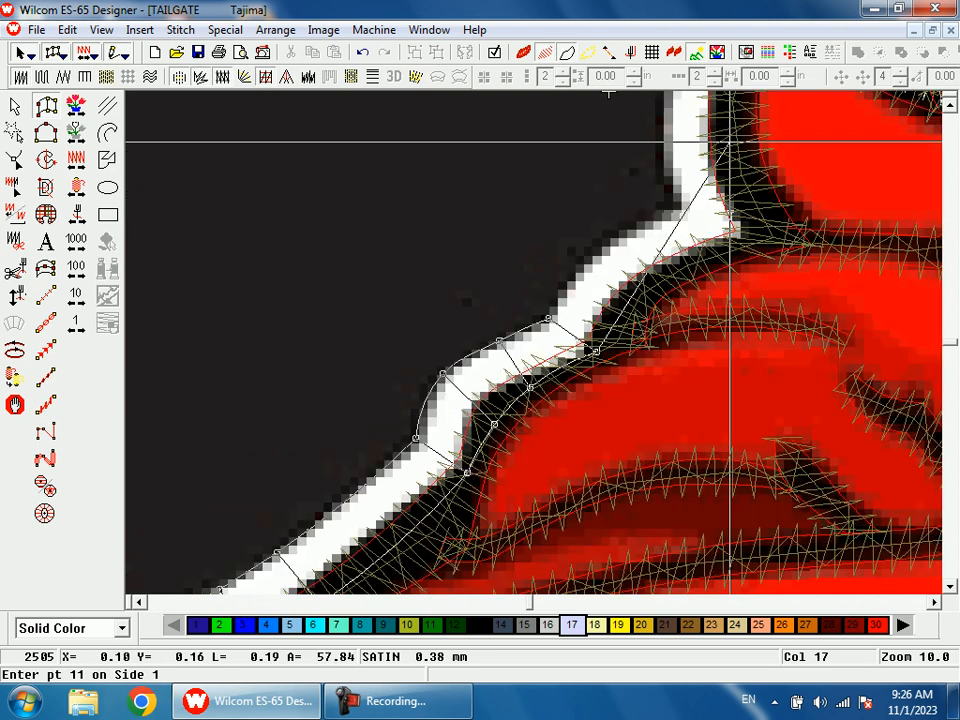
click(621, 250)
click(611, 238)
click(752, 236)
click(648, 178)
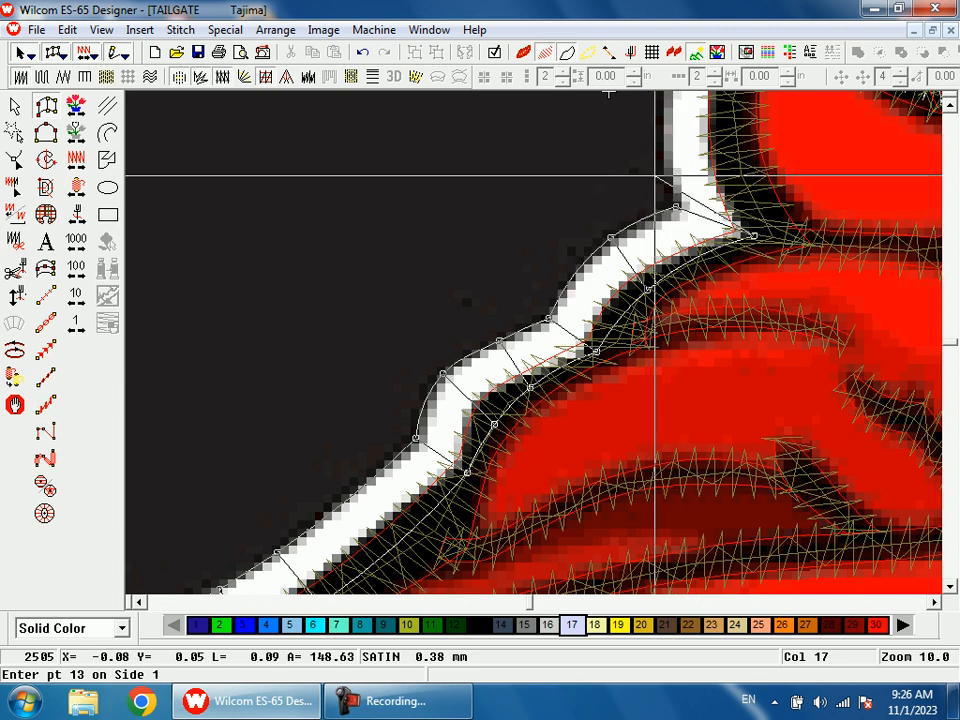
- Carry the column up the near-vertical shoulder outline, end it at the finished outline under the beak and generate its stitches
key(shift+z)
key(shift+z)
drag(560, 232, 531, 332)
click(542, 334)
click(474, 337)
click(563, 250)
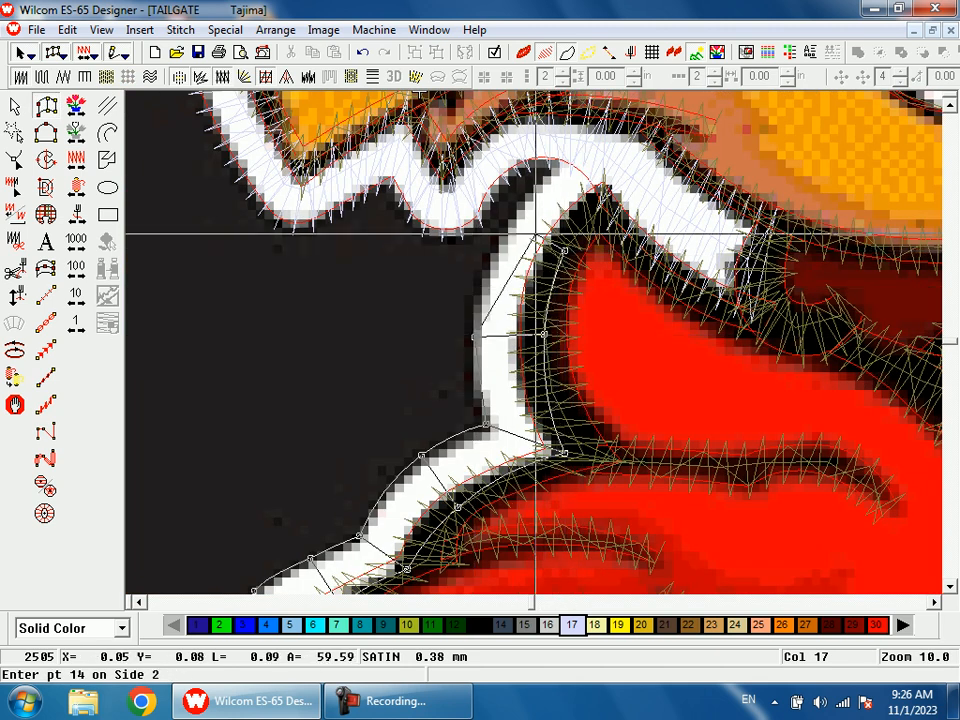
click(604, 184)
click(573, 156)
key(Return)
- Go to the end of the stitch sequence and review the whole mascot in realistic stitch view, without and with the backdrop artwork
key(shift+z)
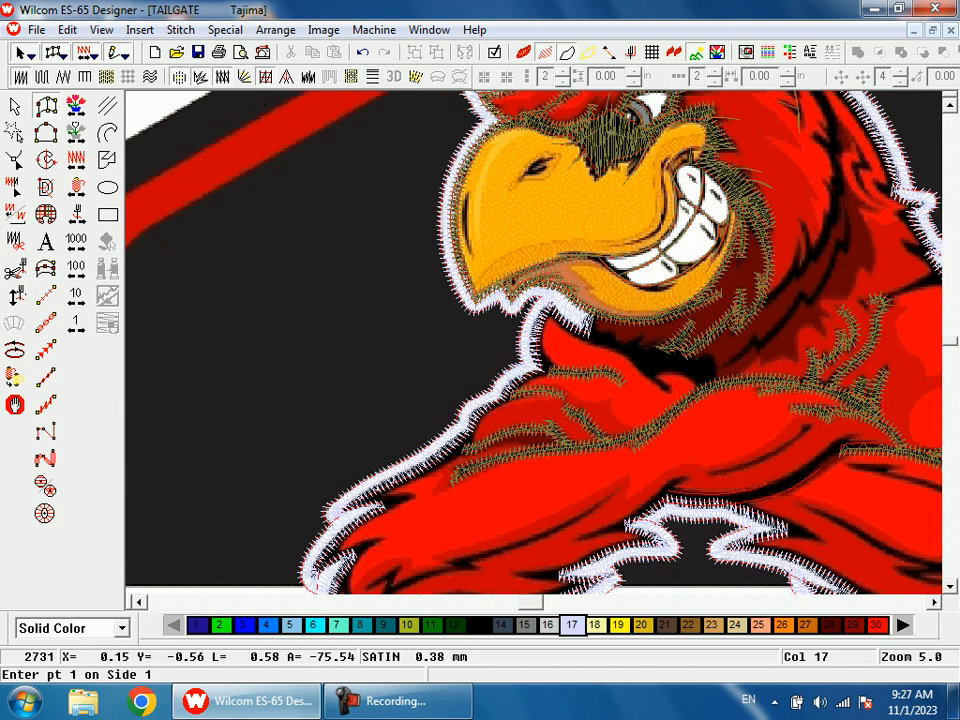
key(0)
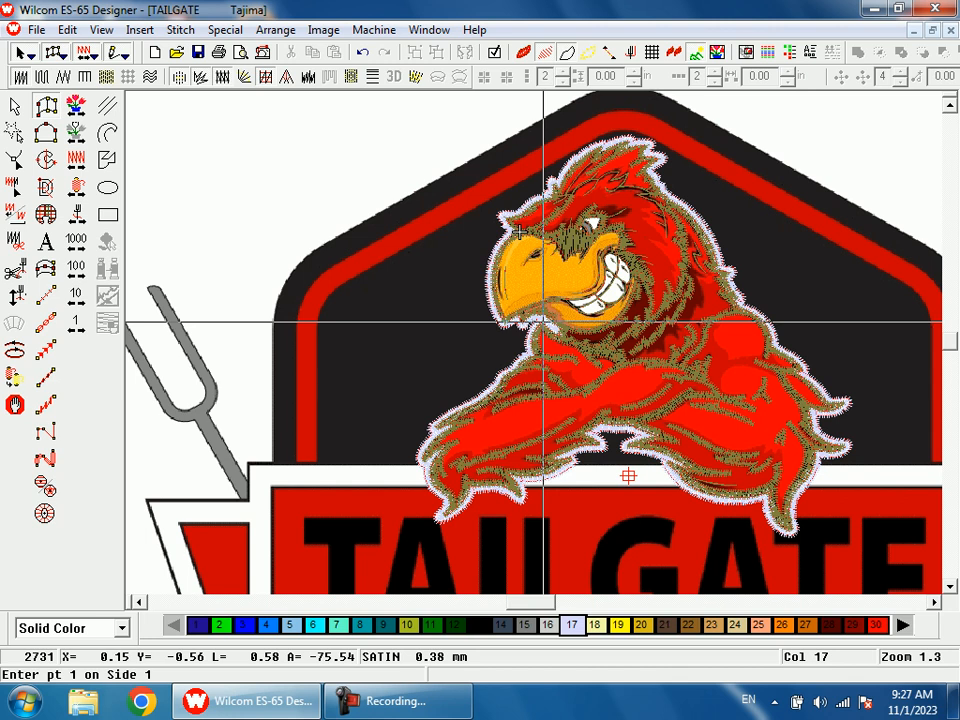
key(t)
key(End)
key(d)
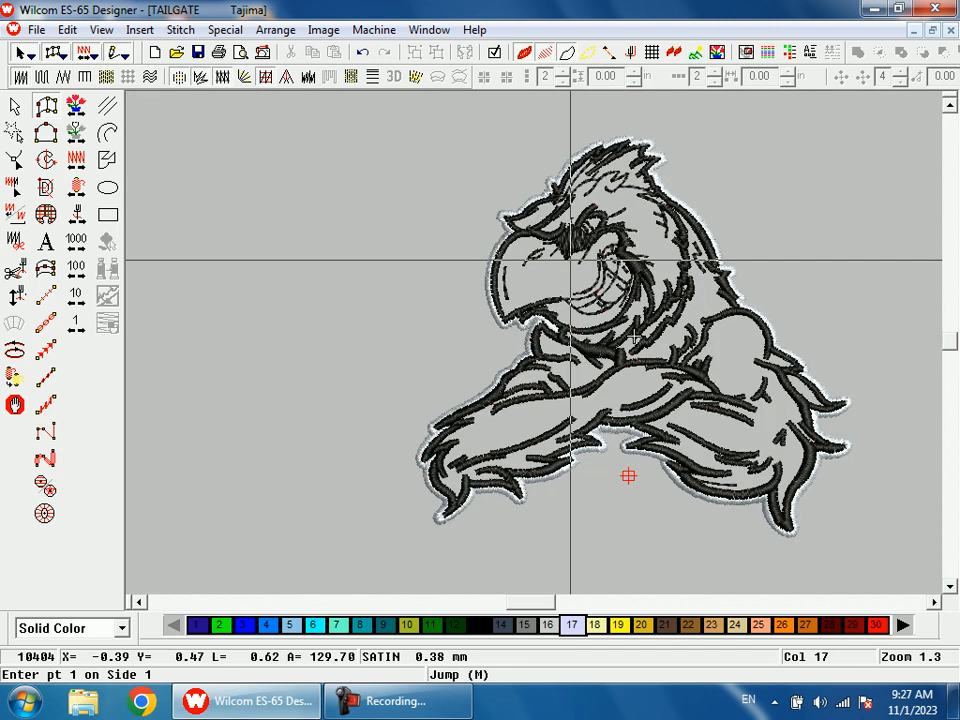
key(1)
key(d)
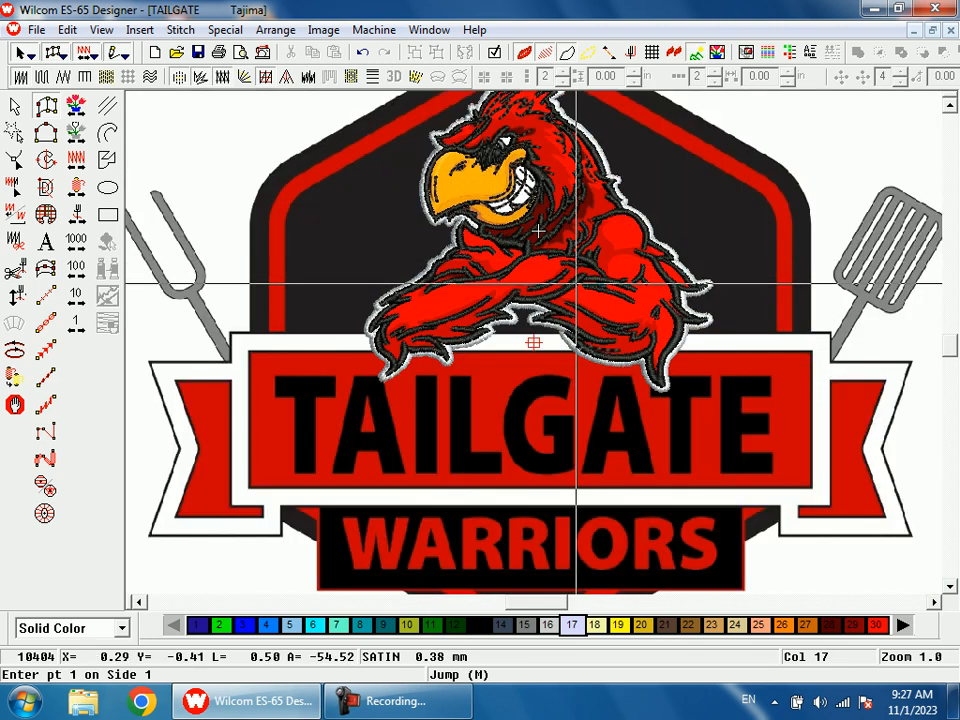
scroll(627, 310, up, 3)
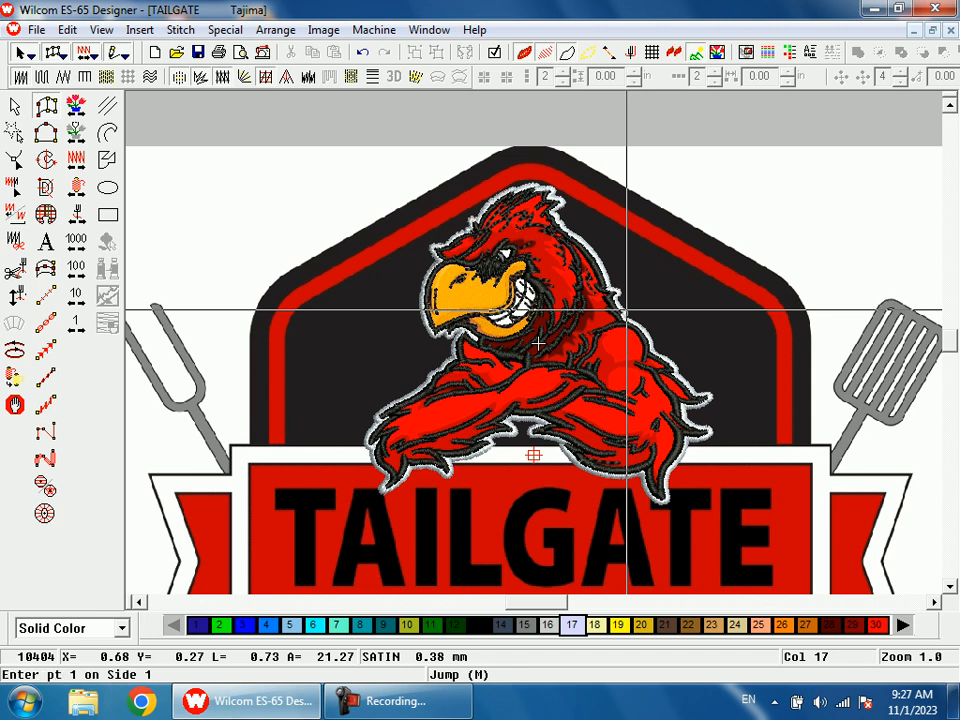
key(shift+z)
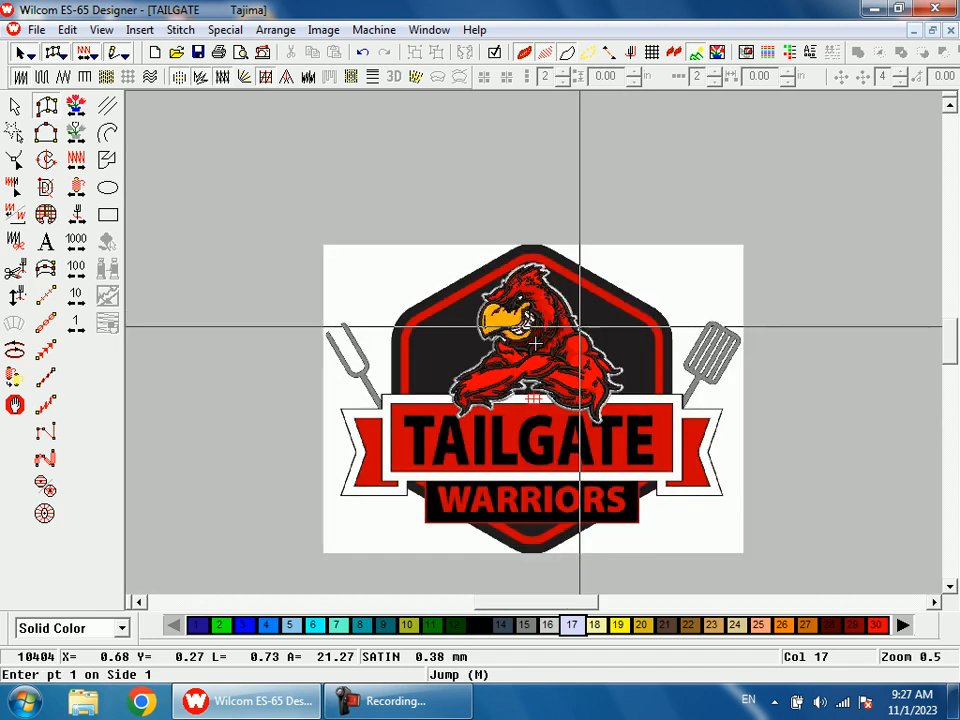